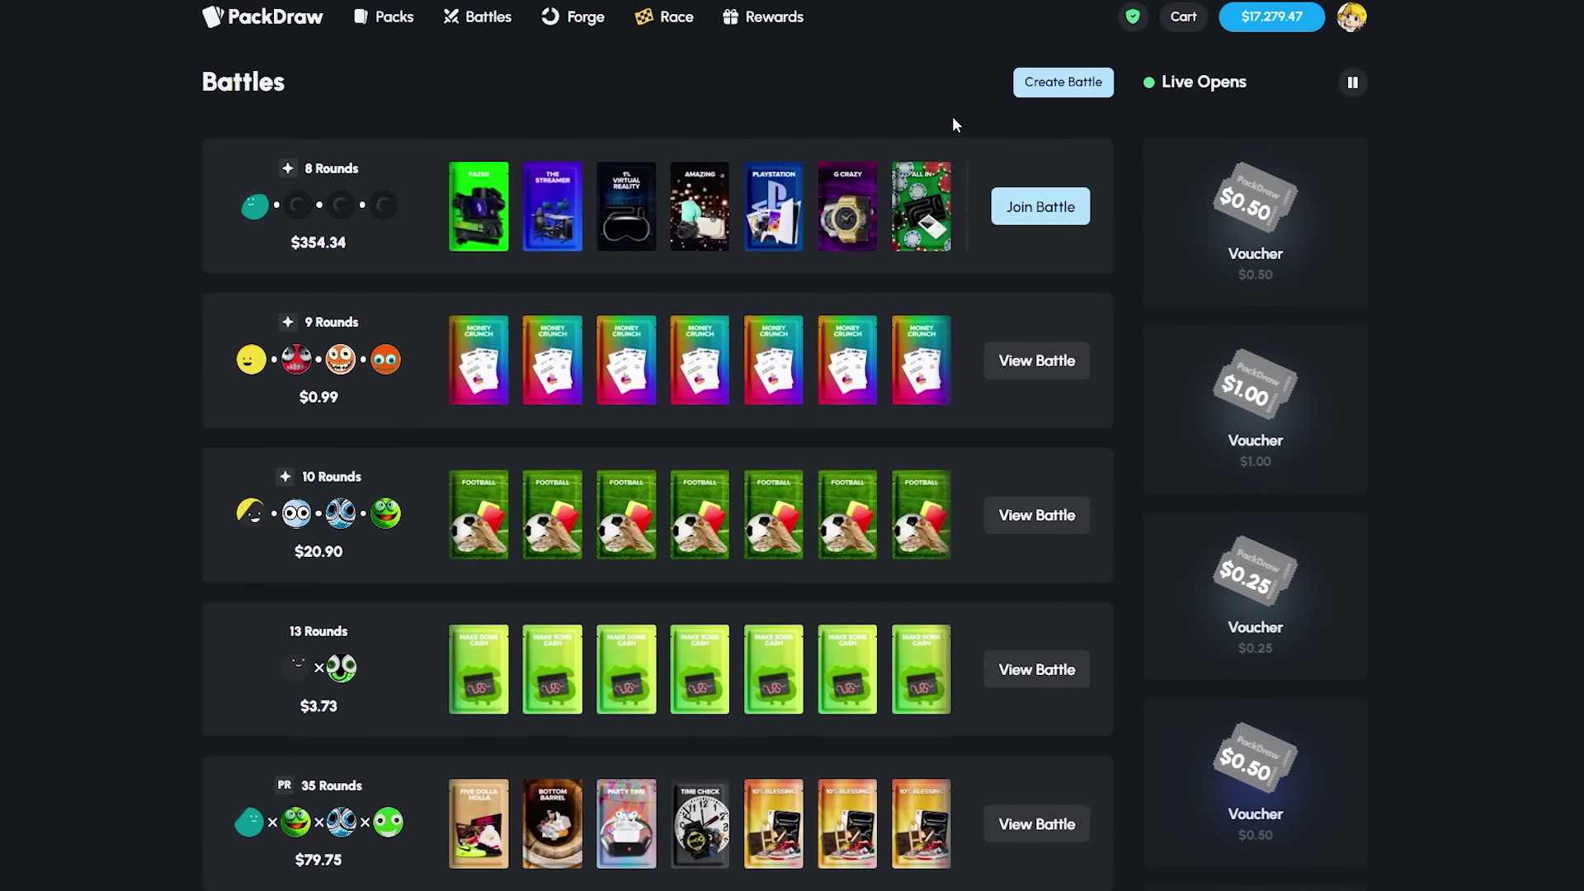
- Start a 2 vs 2 battle, open pack selection, and enable Upside Down mode
left_click(1064, 82)
left_click(1095, 242)
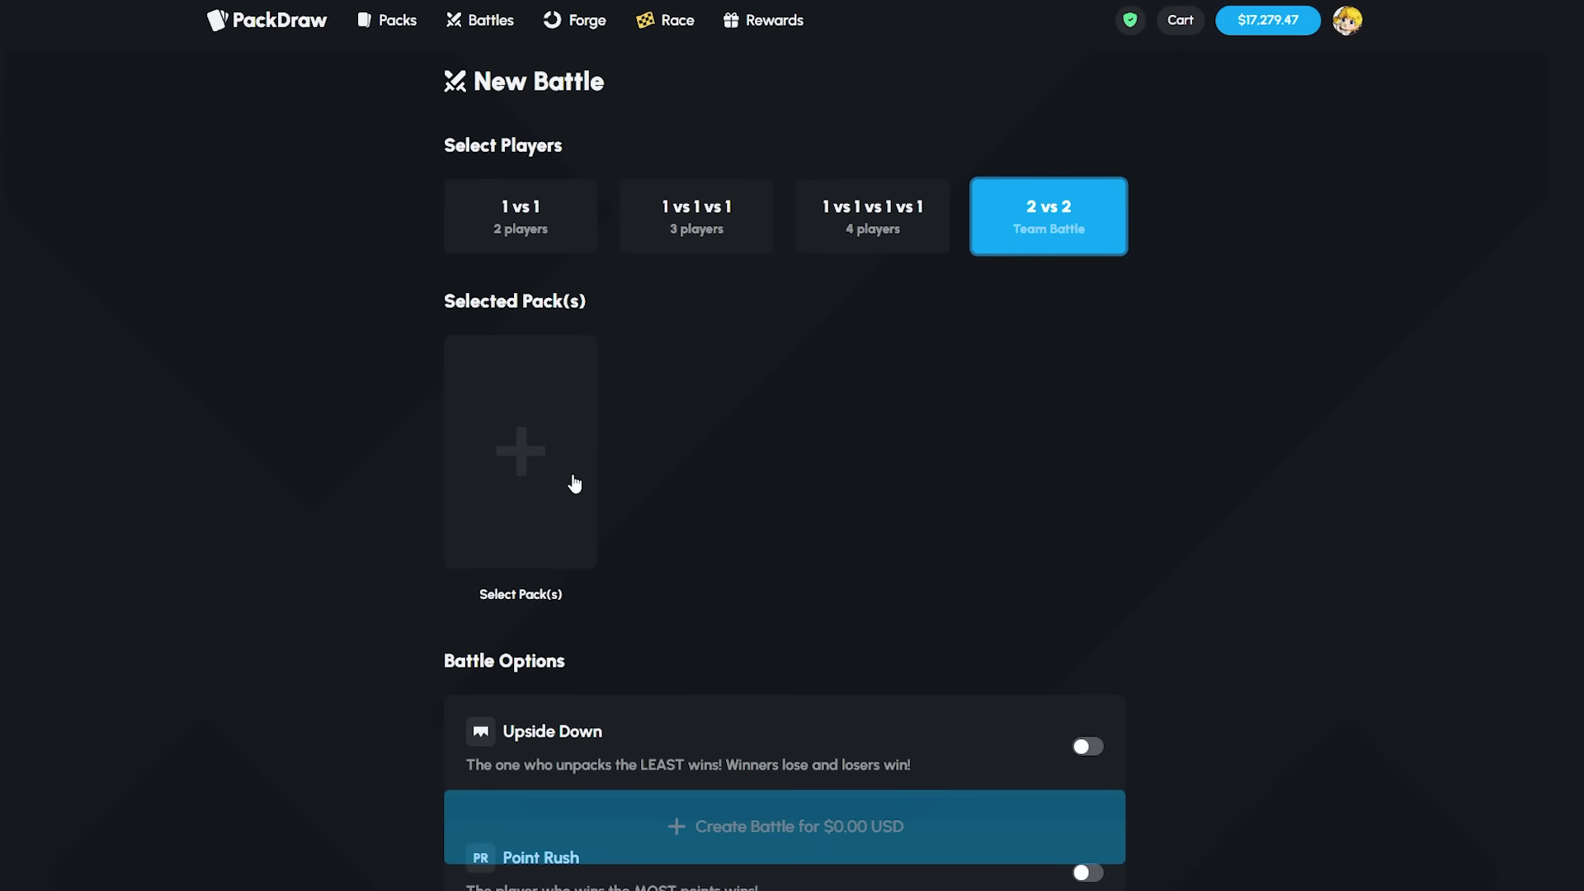
left_click(582, 438)
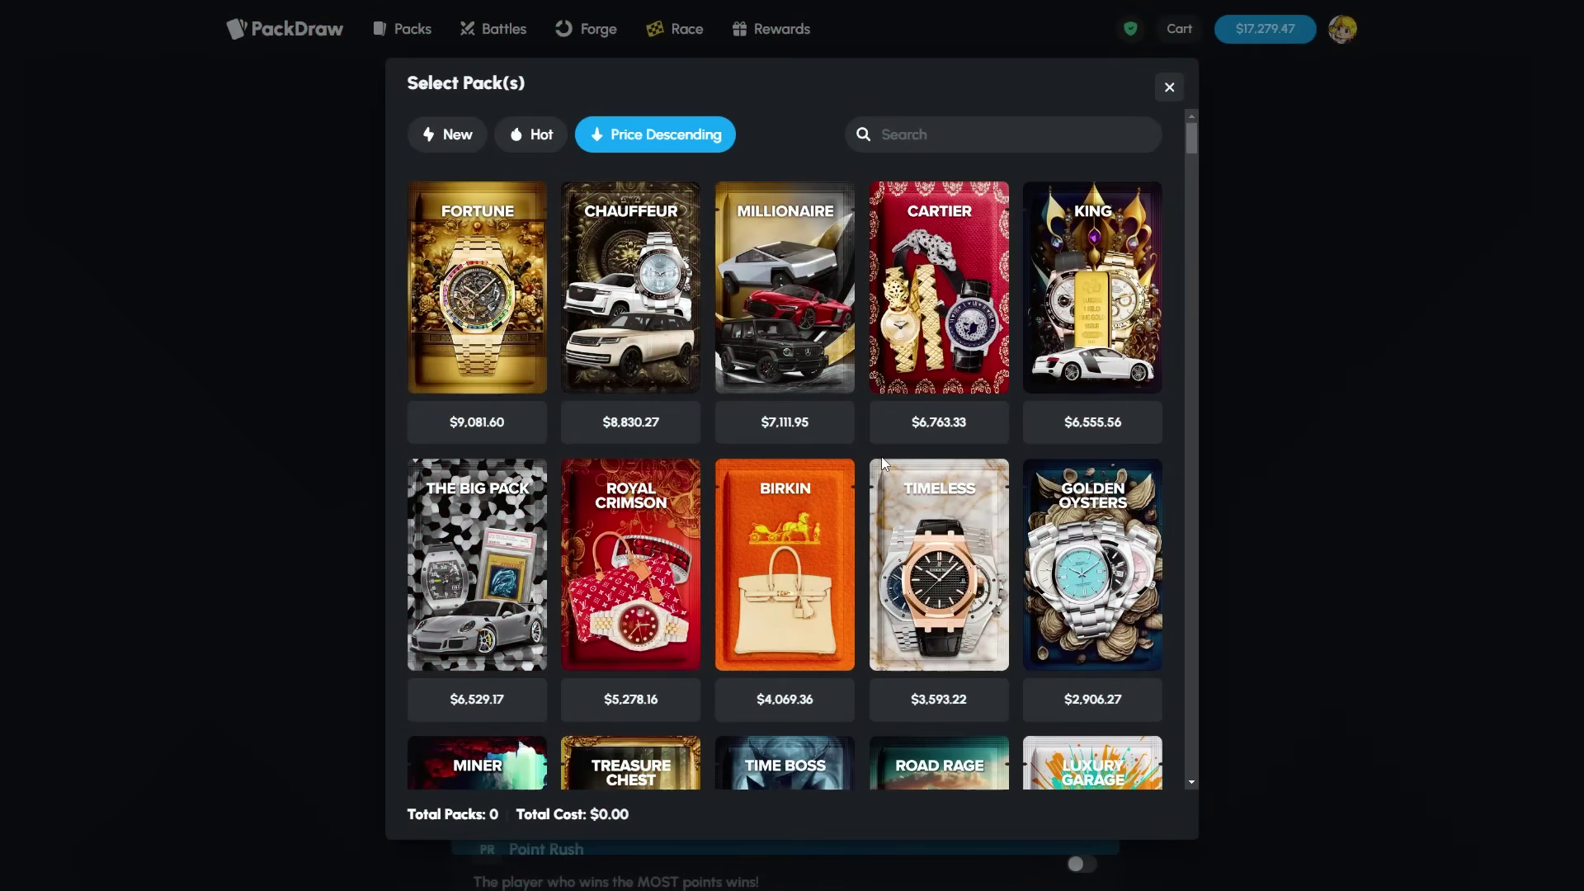
scroll(882, 463, "down", 3)
scroll(880, 470, "down", 3)
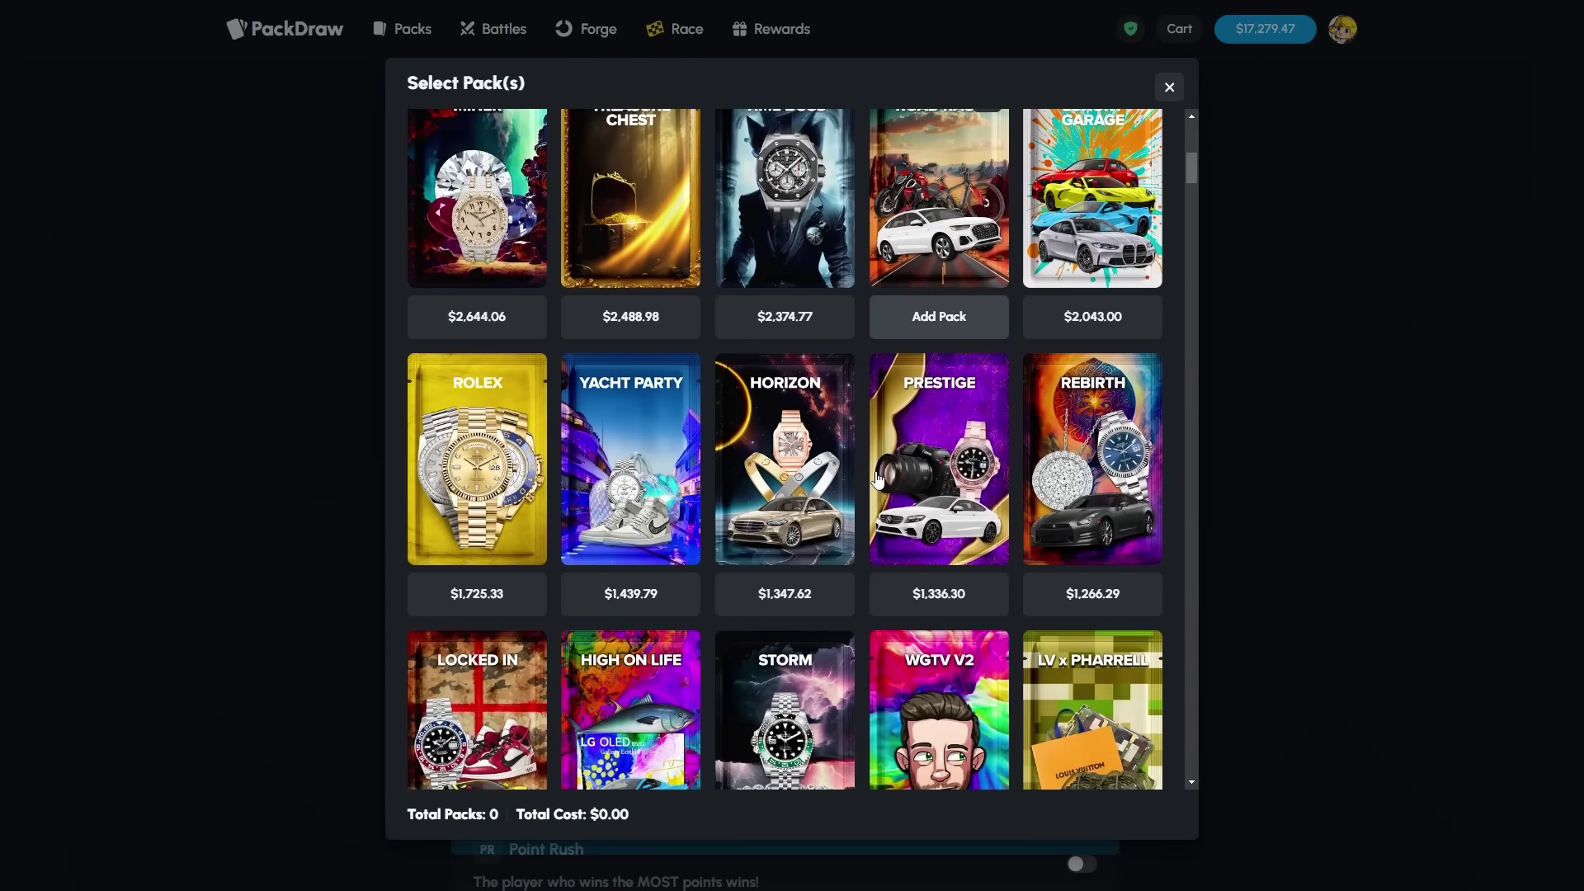
scroll(877, 483, "down", 2)
scroll(878, 480, "down", 2)
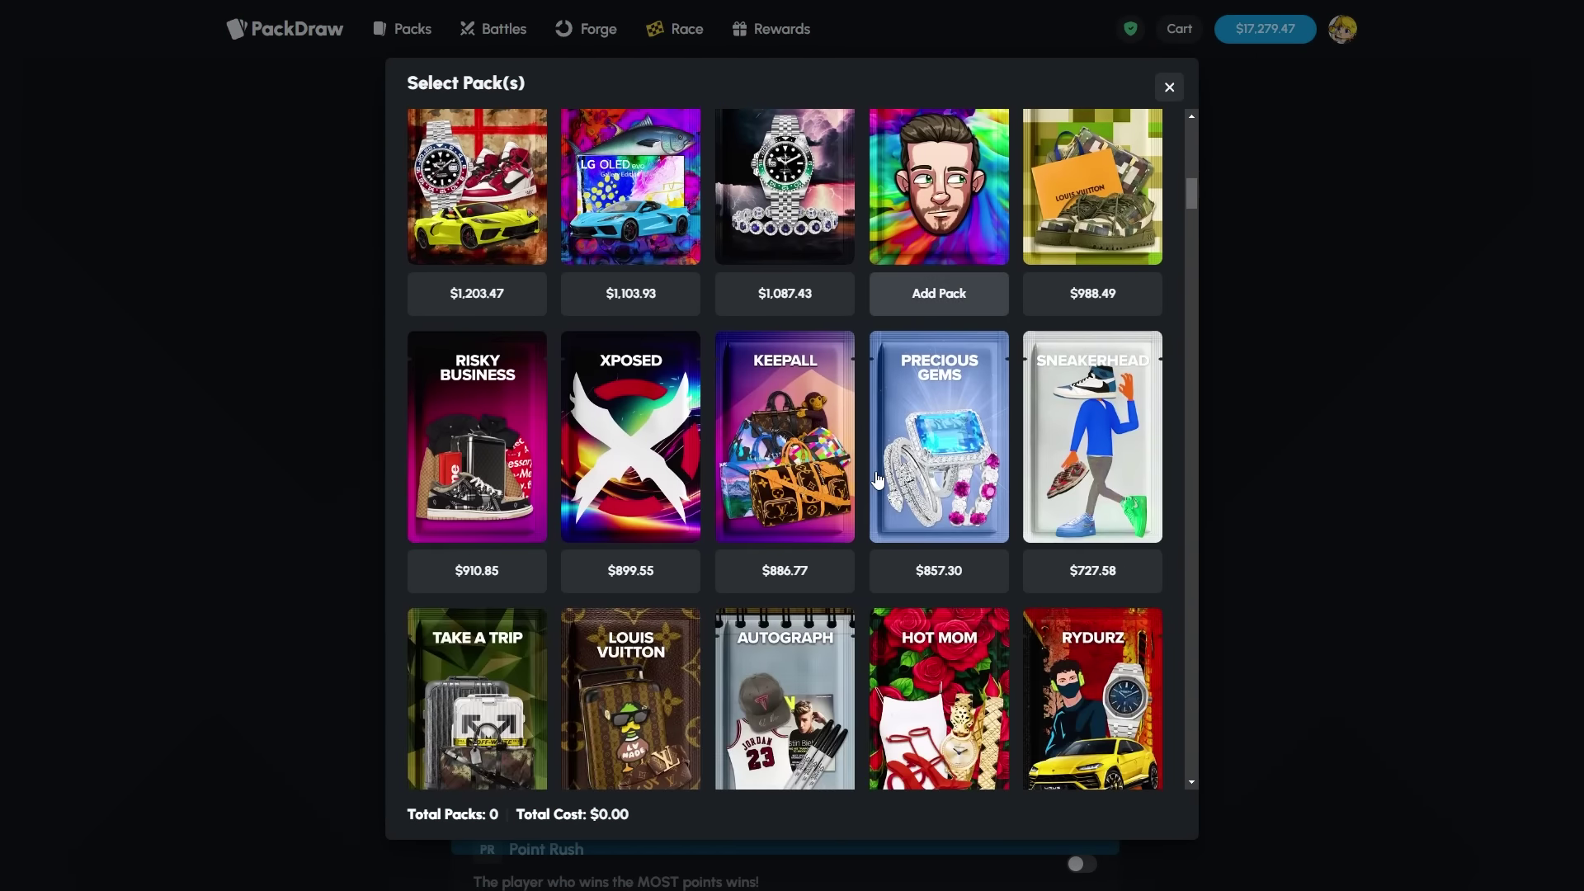
scroll(878, 481, "down", 1)
scroll(878, 483, "down", 1)
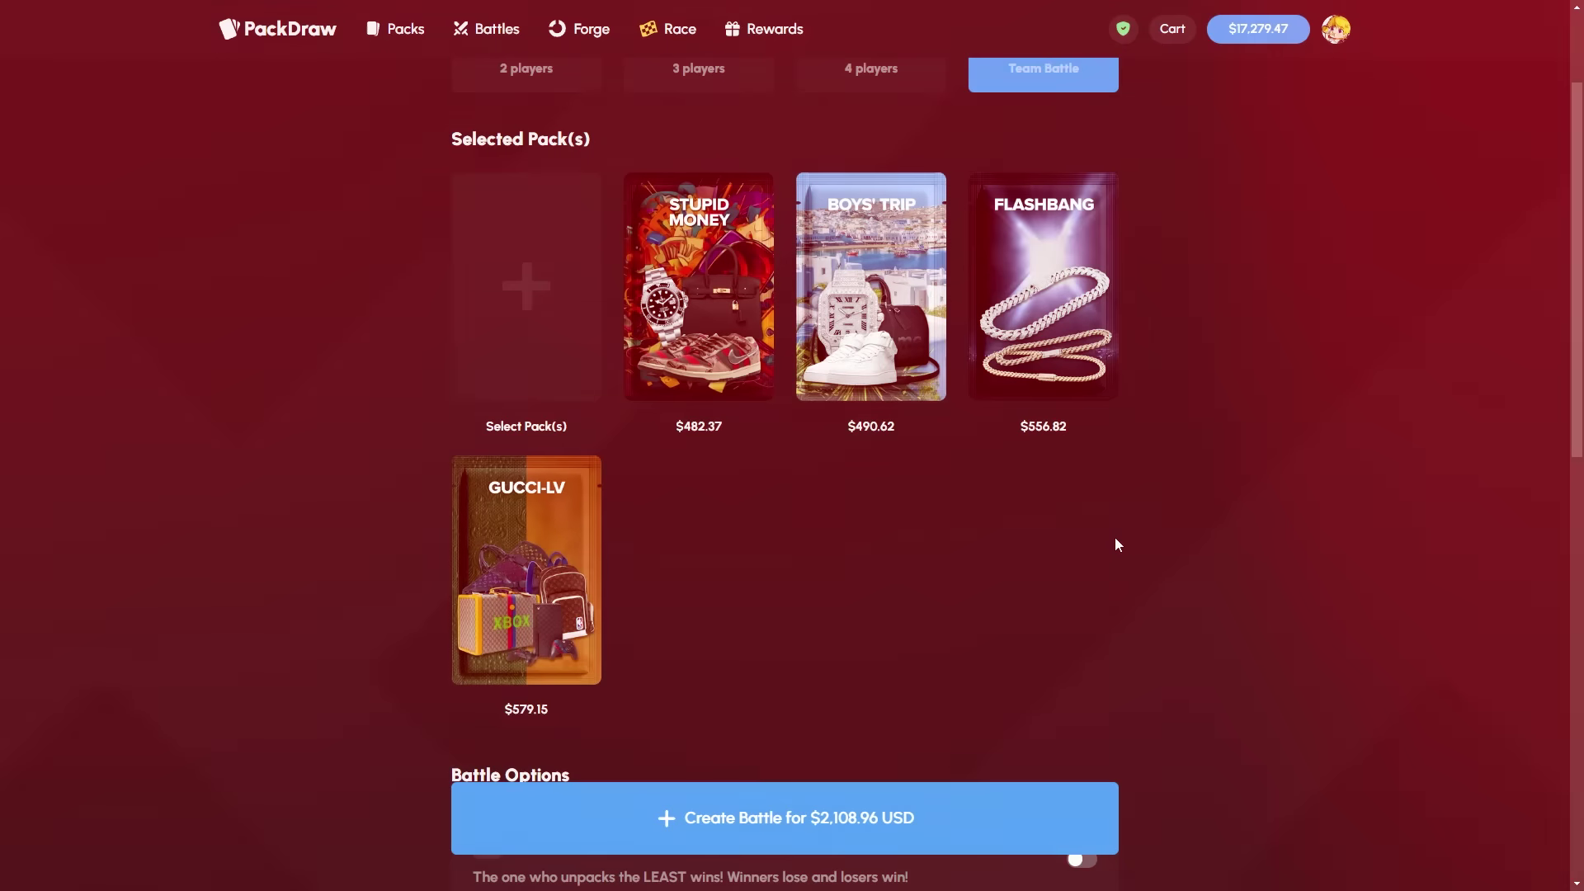
scroll(1116, 537, "down", 1)
scroll(1115, 537, "down", 2)
left_click(1082, 609)
scroll(1089, 496, "up", 1)
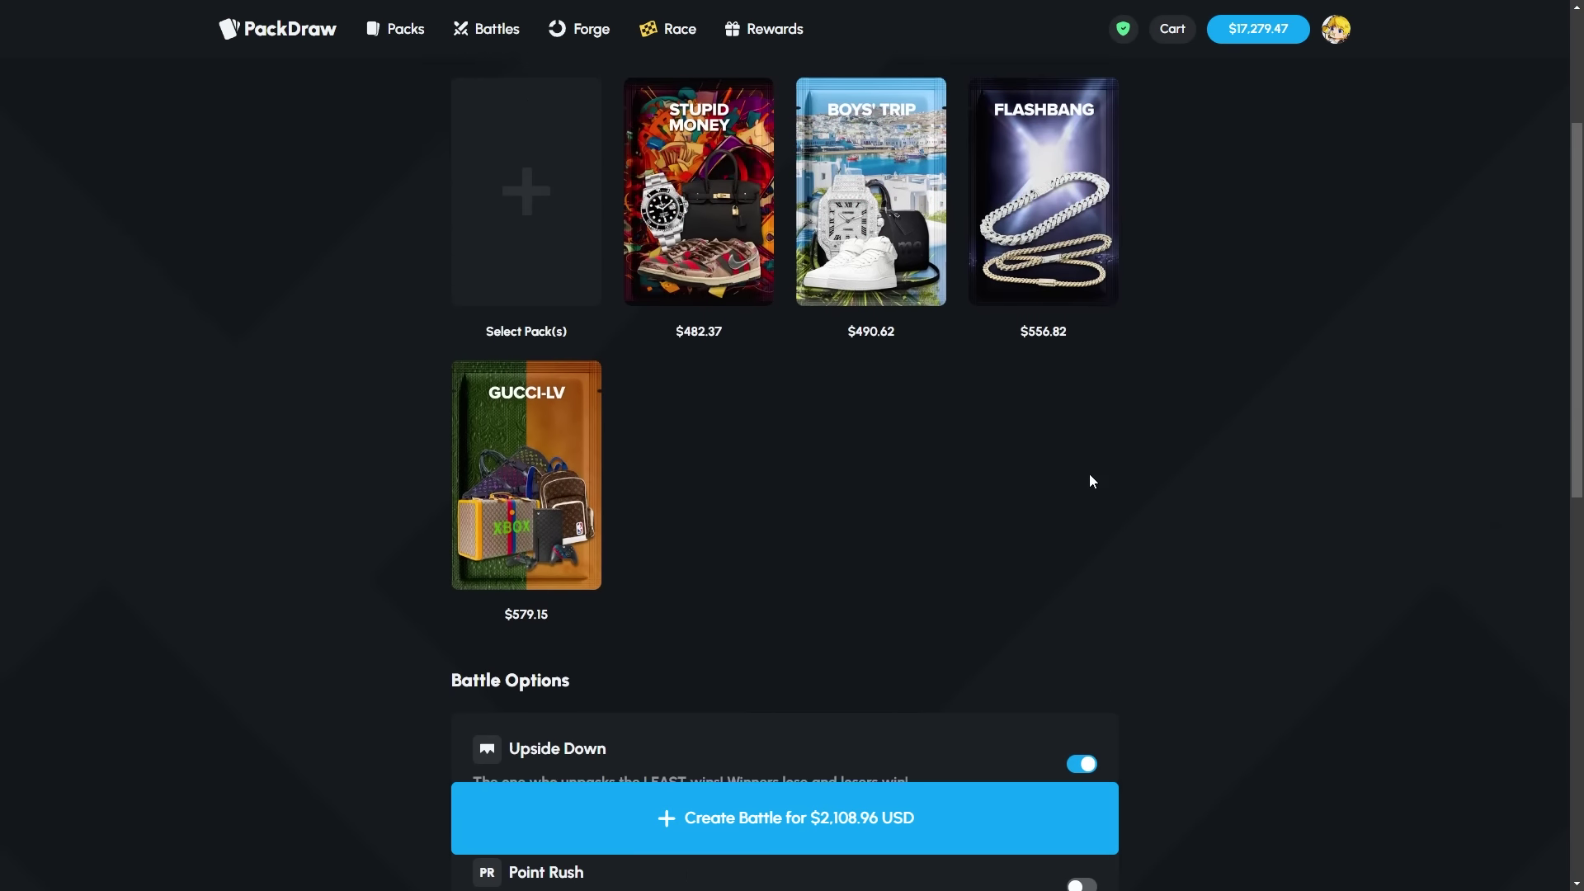
scroll(1089, 474, "up", 2)
- Create the $2,108.96 battle and watch its four rounds until Pack Bots 15 and 26 win
left_click(923, 820)
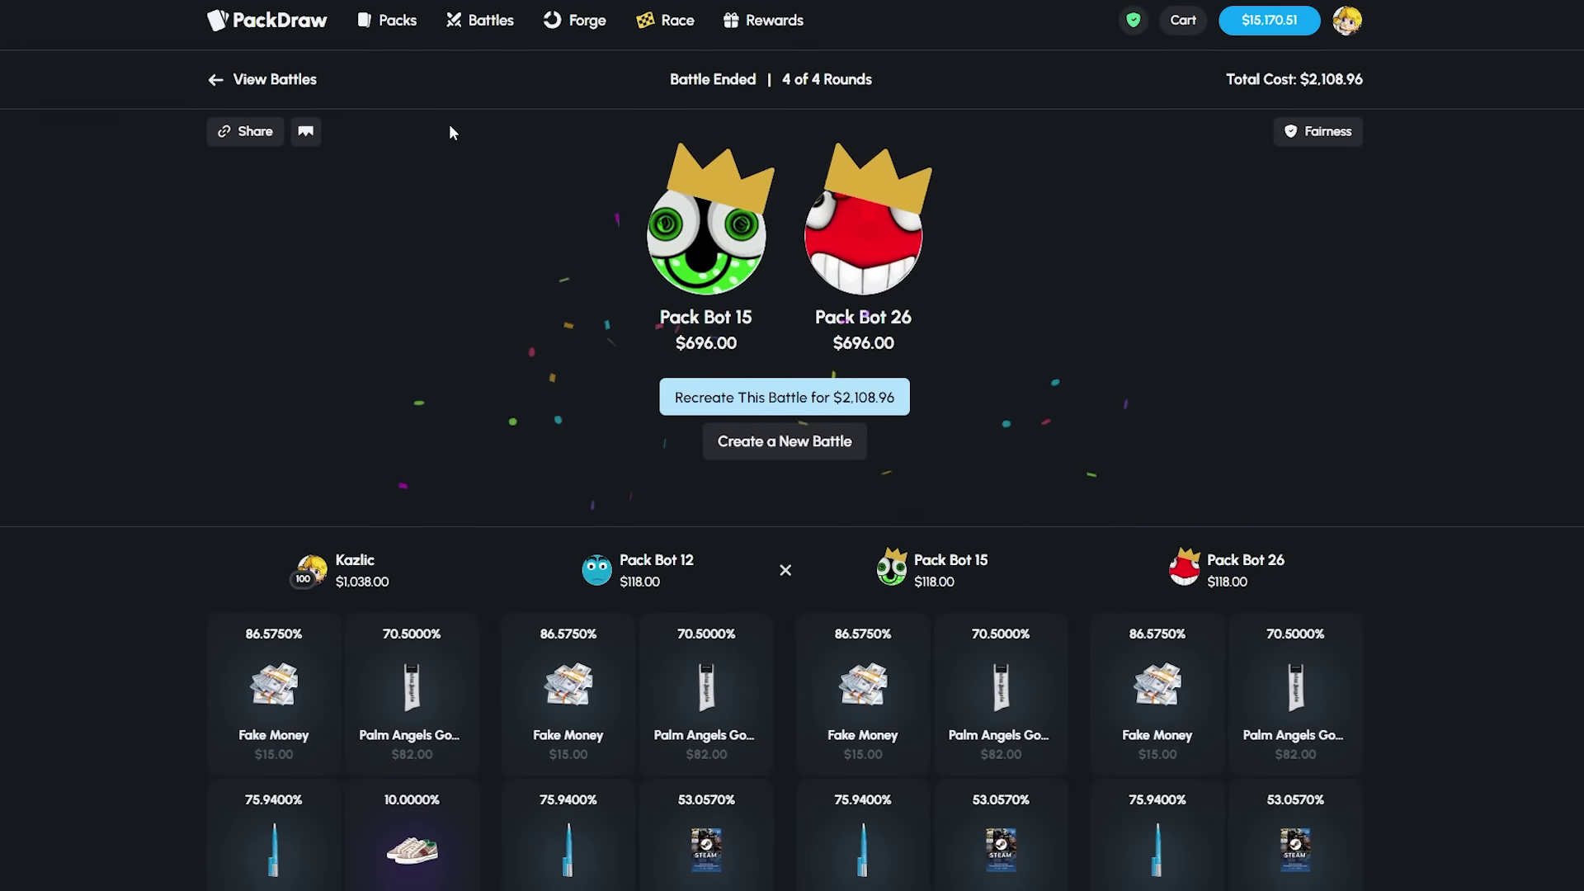
- Start another battle as 2 vs 2 and bring up the pack list
left_click(710, 443)
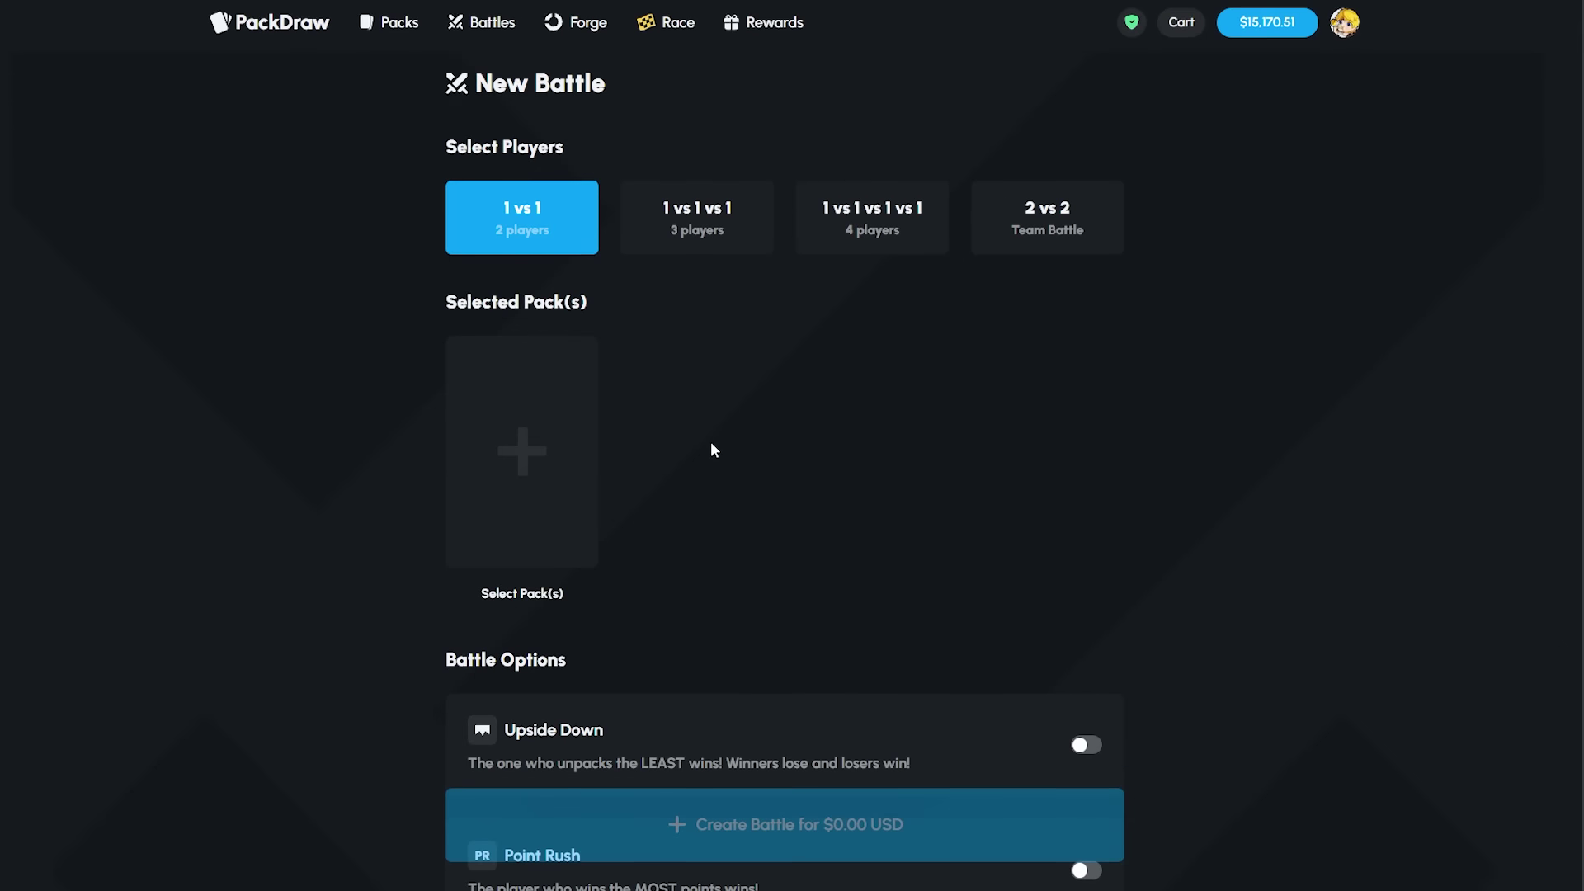
left_click(1060, 237)
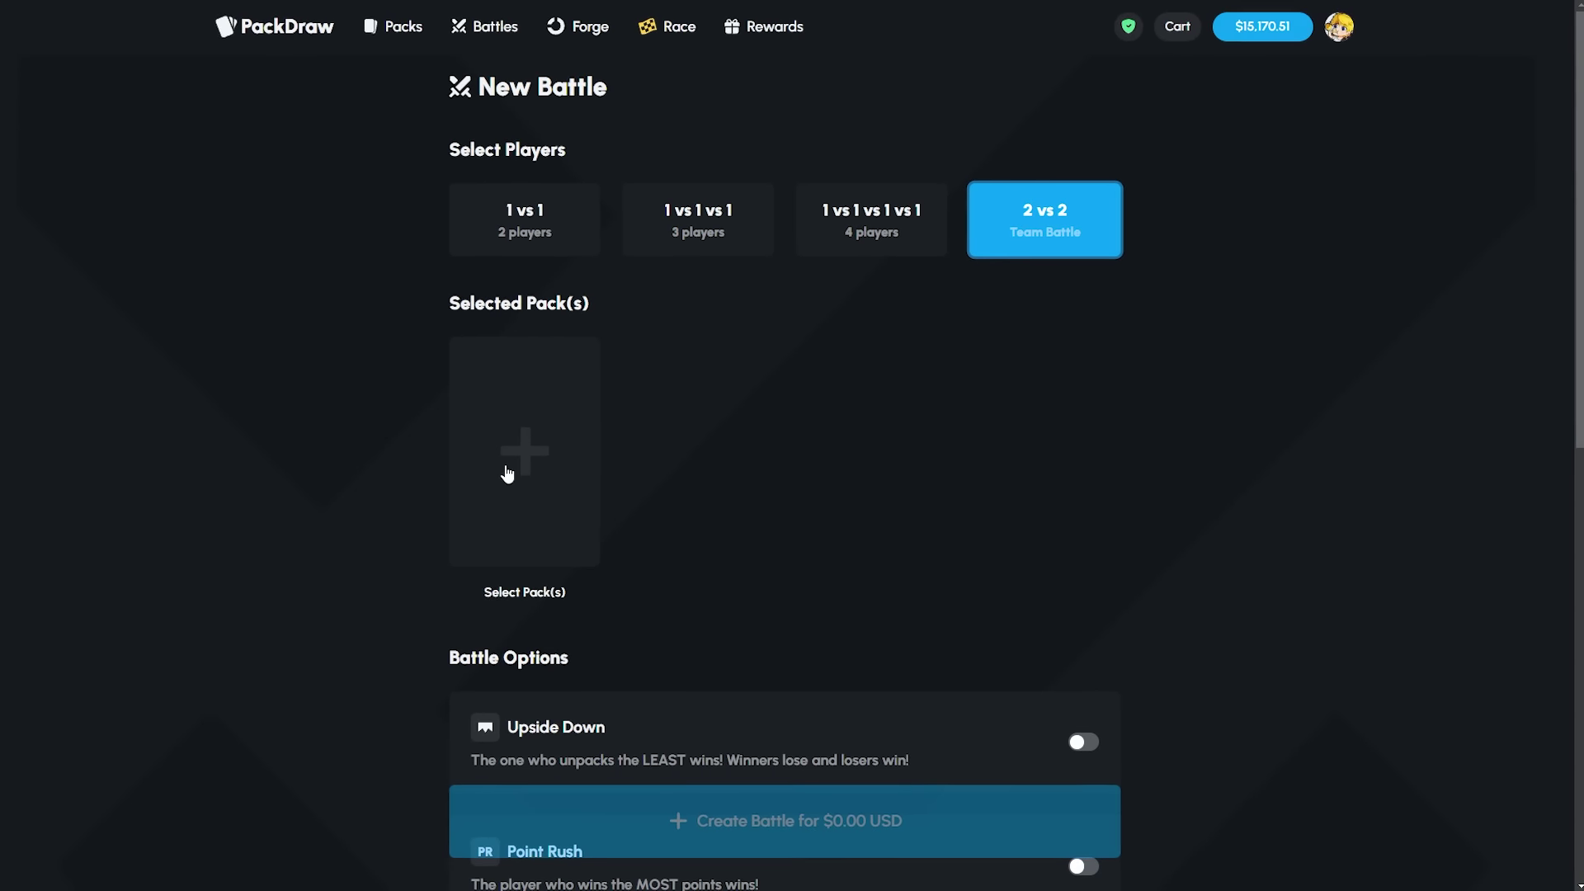
left_click(524, 443)
scroll(693, 450, "down", 5)
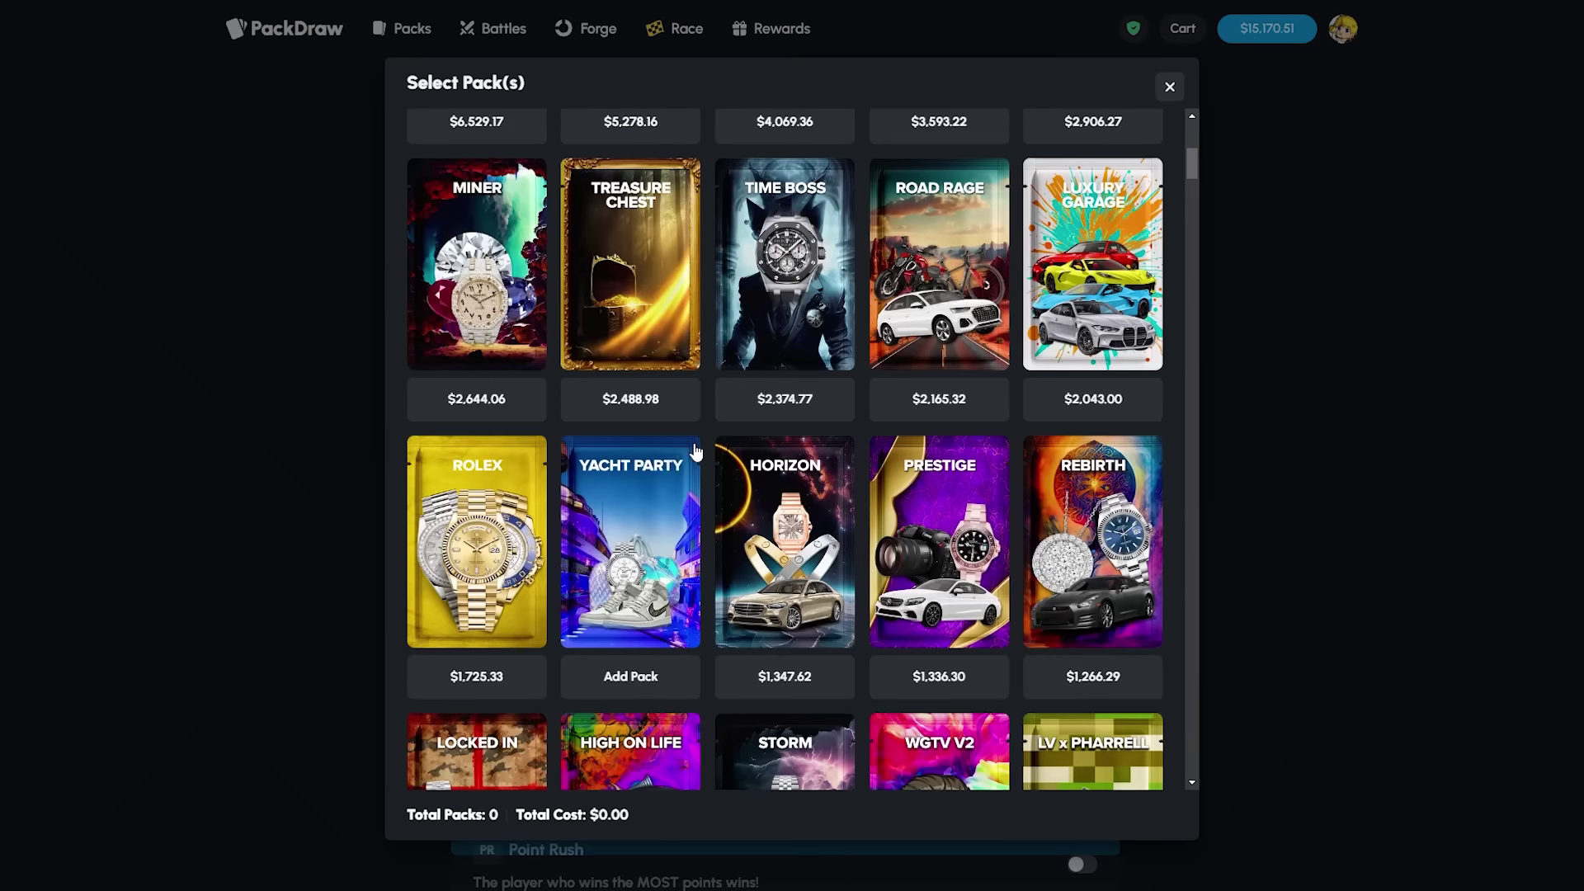
scroll(694, 450, "down", 4)
scroll(696, 453, "up", 4)
scroll(696, 453, "down", 7)
scroll(695, 453, "down", 3)
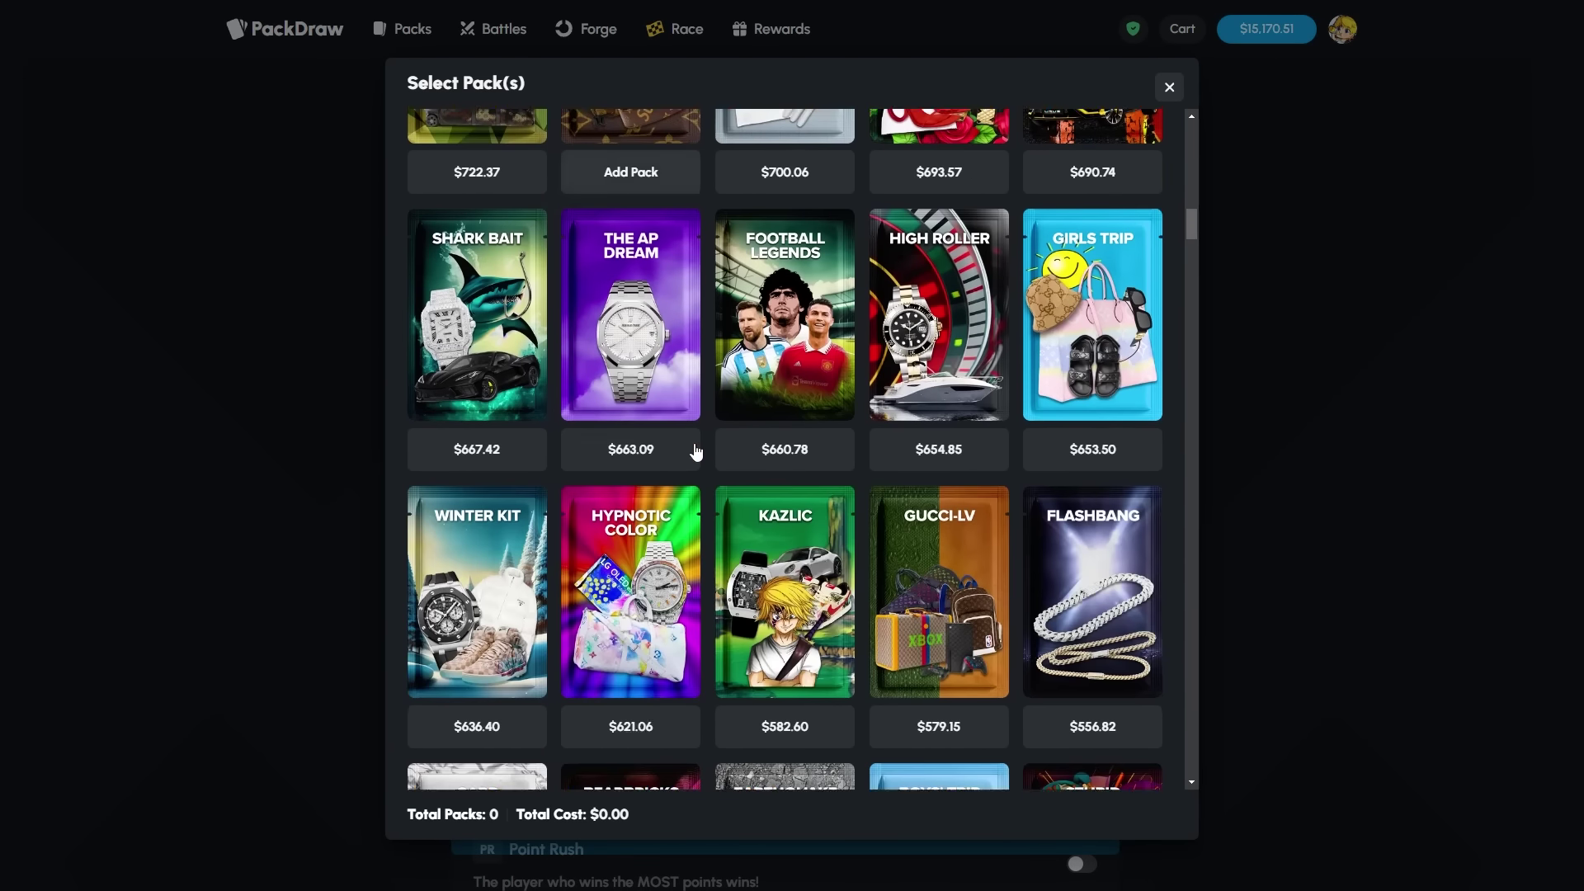
scroll(696, 454, "down", 3)
scroll(696, 453, "down", 3)
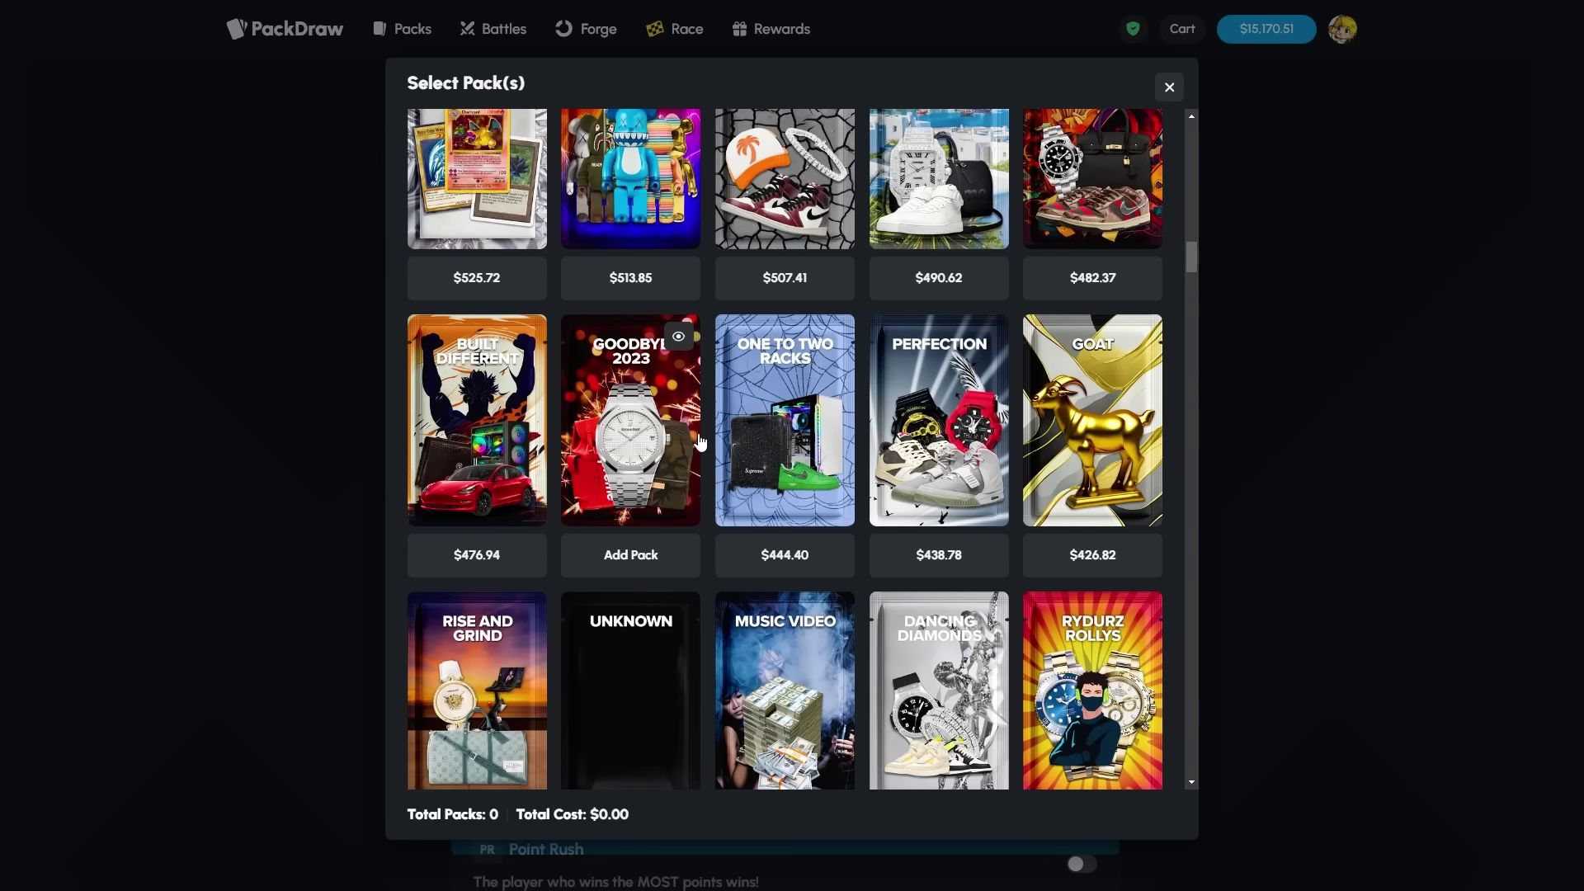
scroll(698, 442, "down", 1)
scroll(707, 433, "down", 2)
scroll(724, 448, "down", 1)
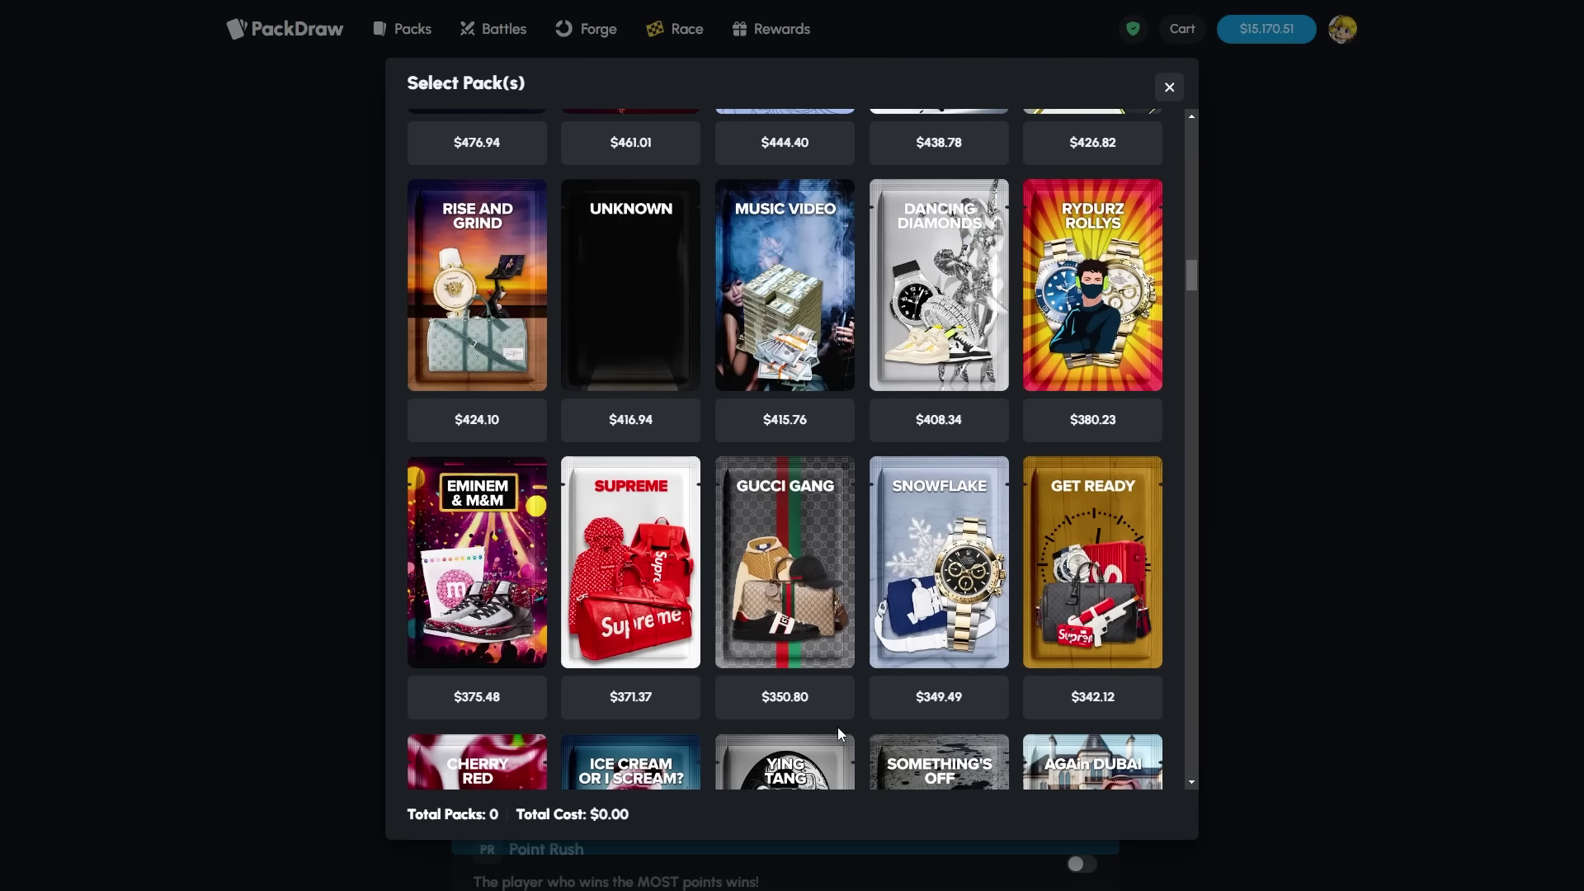
- Add the Snowflake and Eminem & M&M packs and return to the battle setup
left_click(945, 711)
left_click(521, 669)
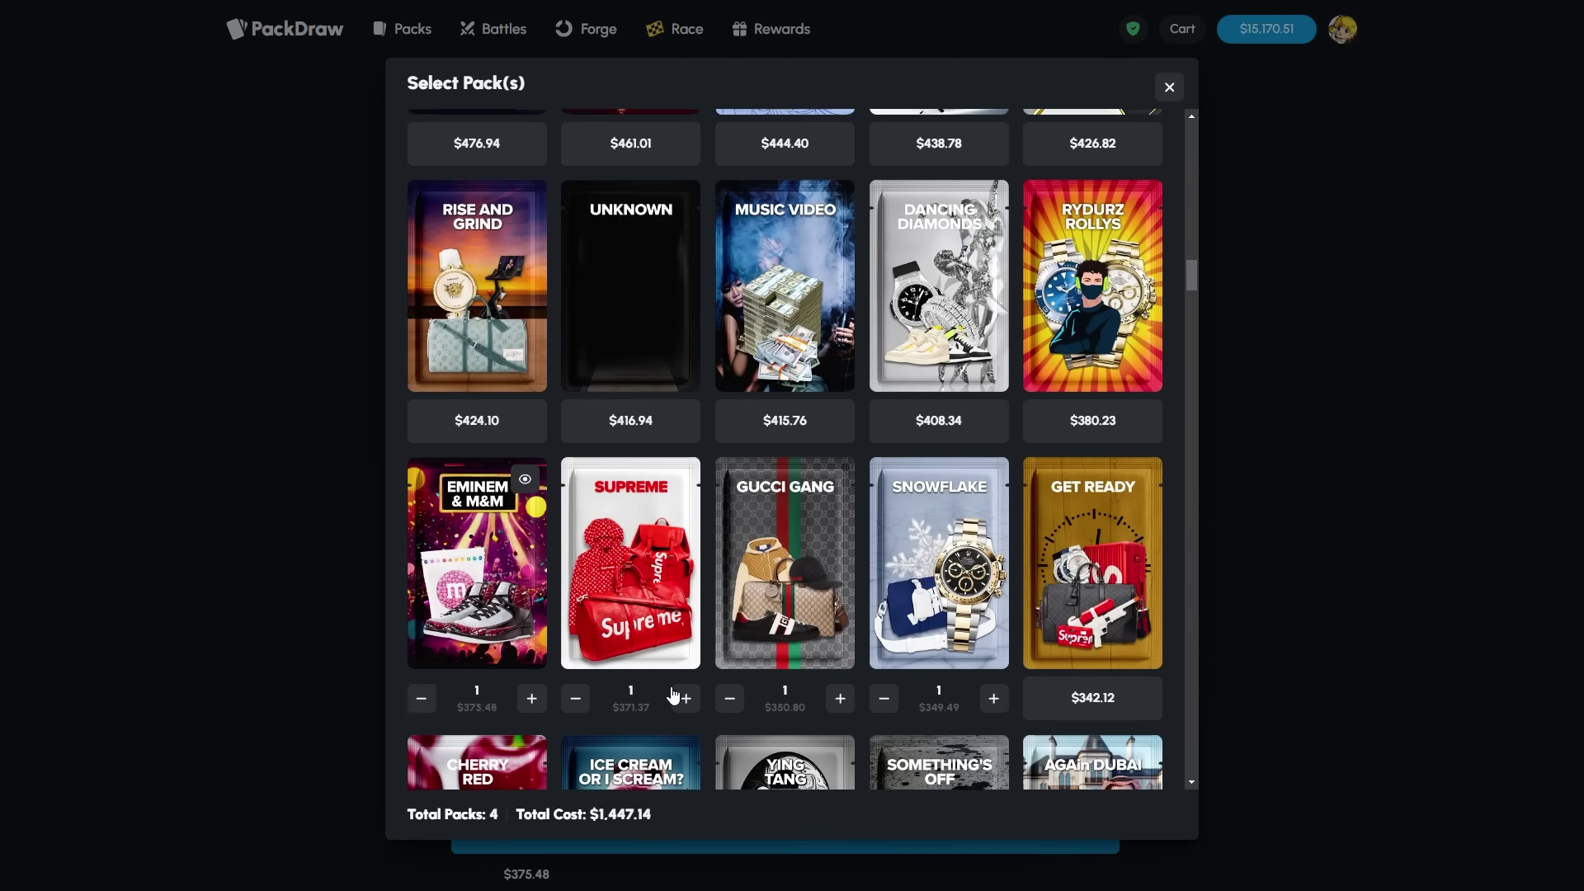
scroll(672, 694, "up", 2)
scroll(696, 601, "up", 4)
scroll(695, 605, "up", 2)
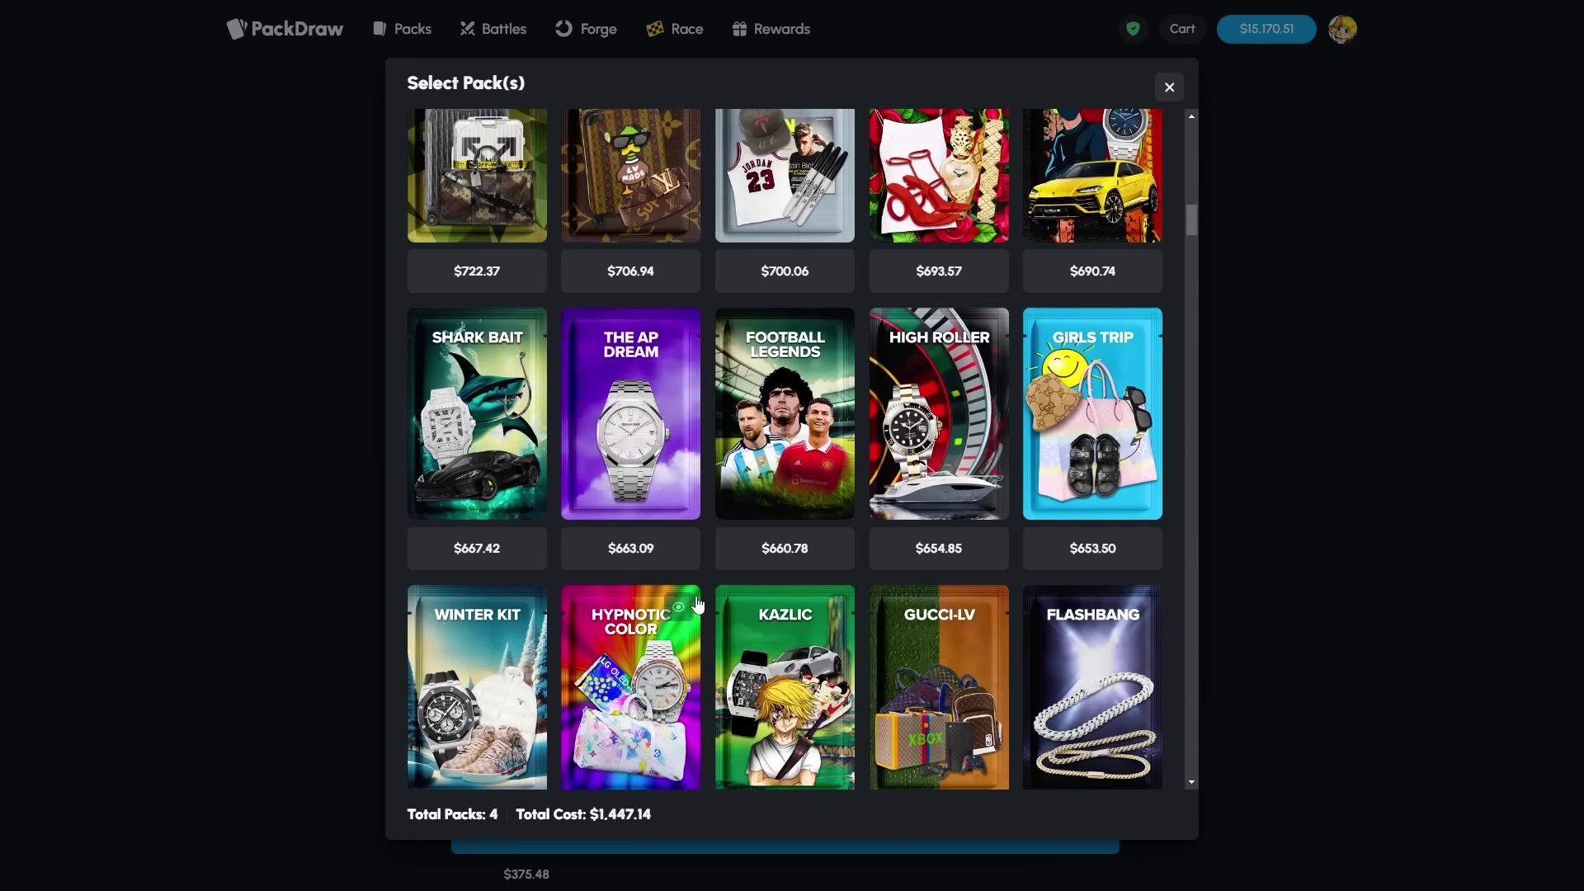
scroll(695, 604, "up", 2)
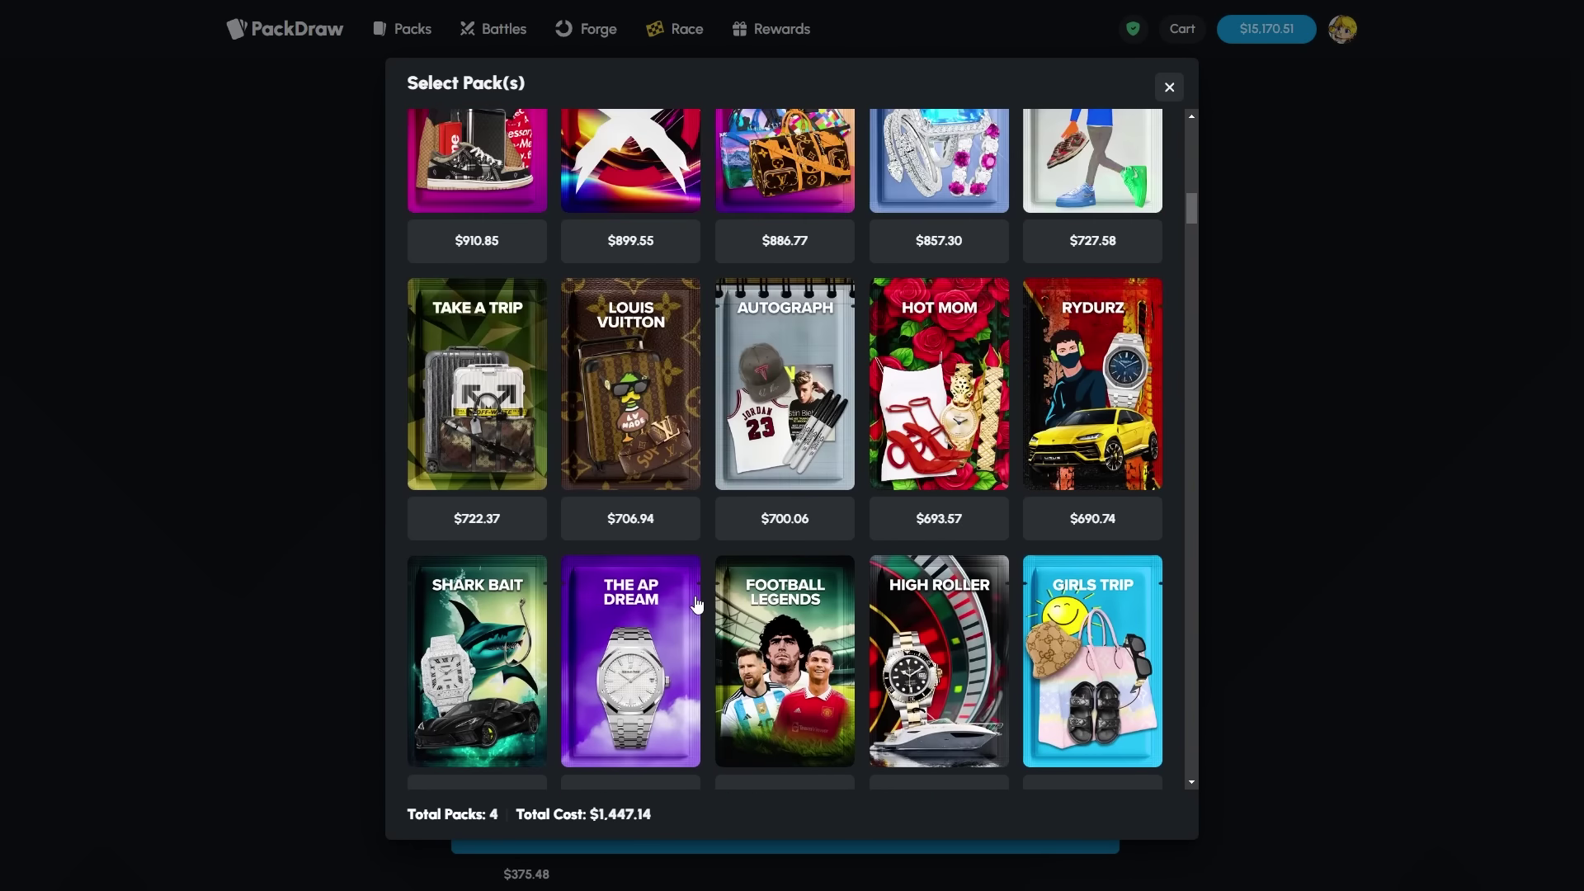
left_click(257, 508)
scroll(656, 524, "down", 2)
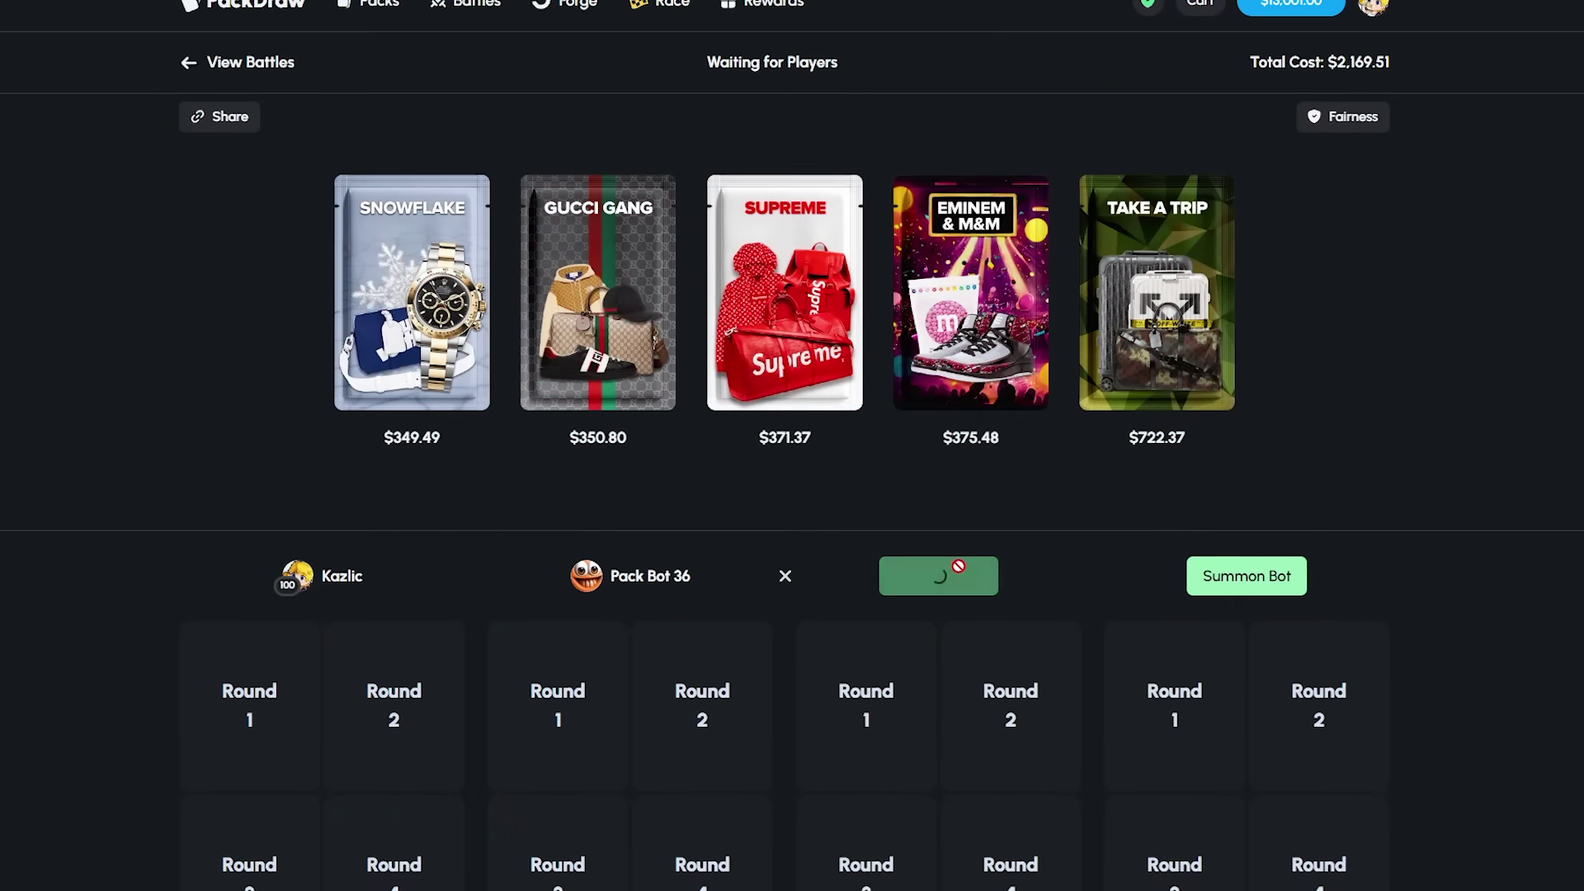
- Summon a bot into the empty seat and watch the five rounds, won by Kazlic and Pack Bot 36
left_click(1250, 577)
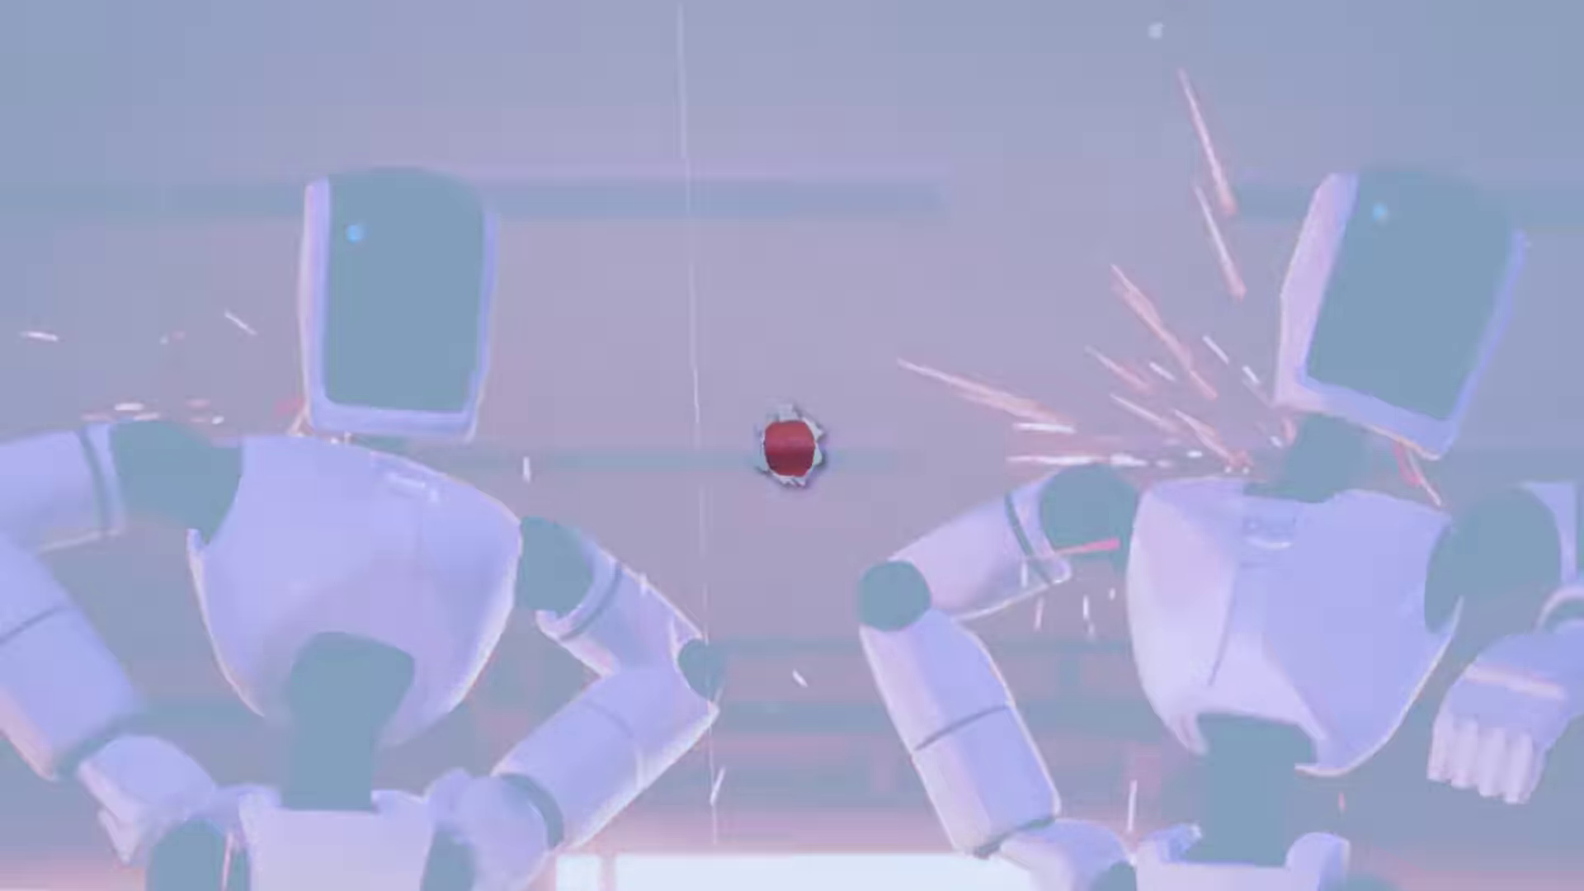
scroll(1273, 568, "down", 2)
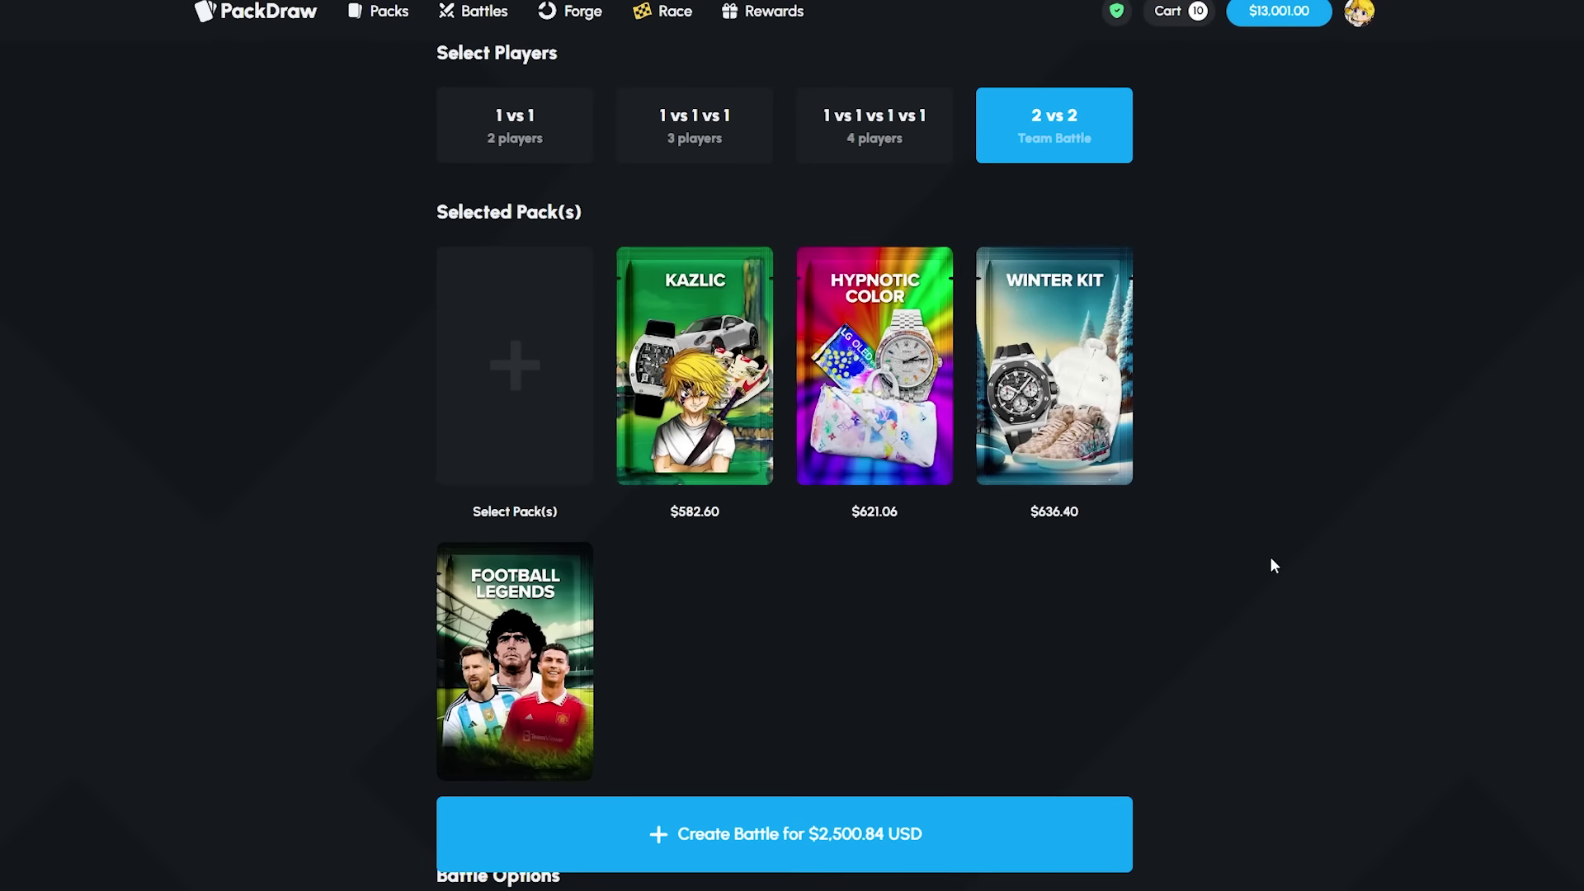
scroll(1269, 556, "down", 2)
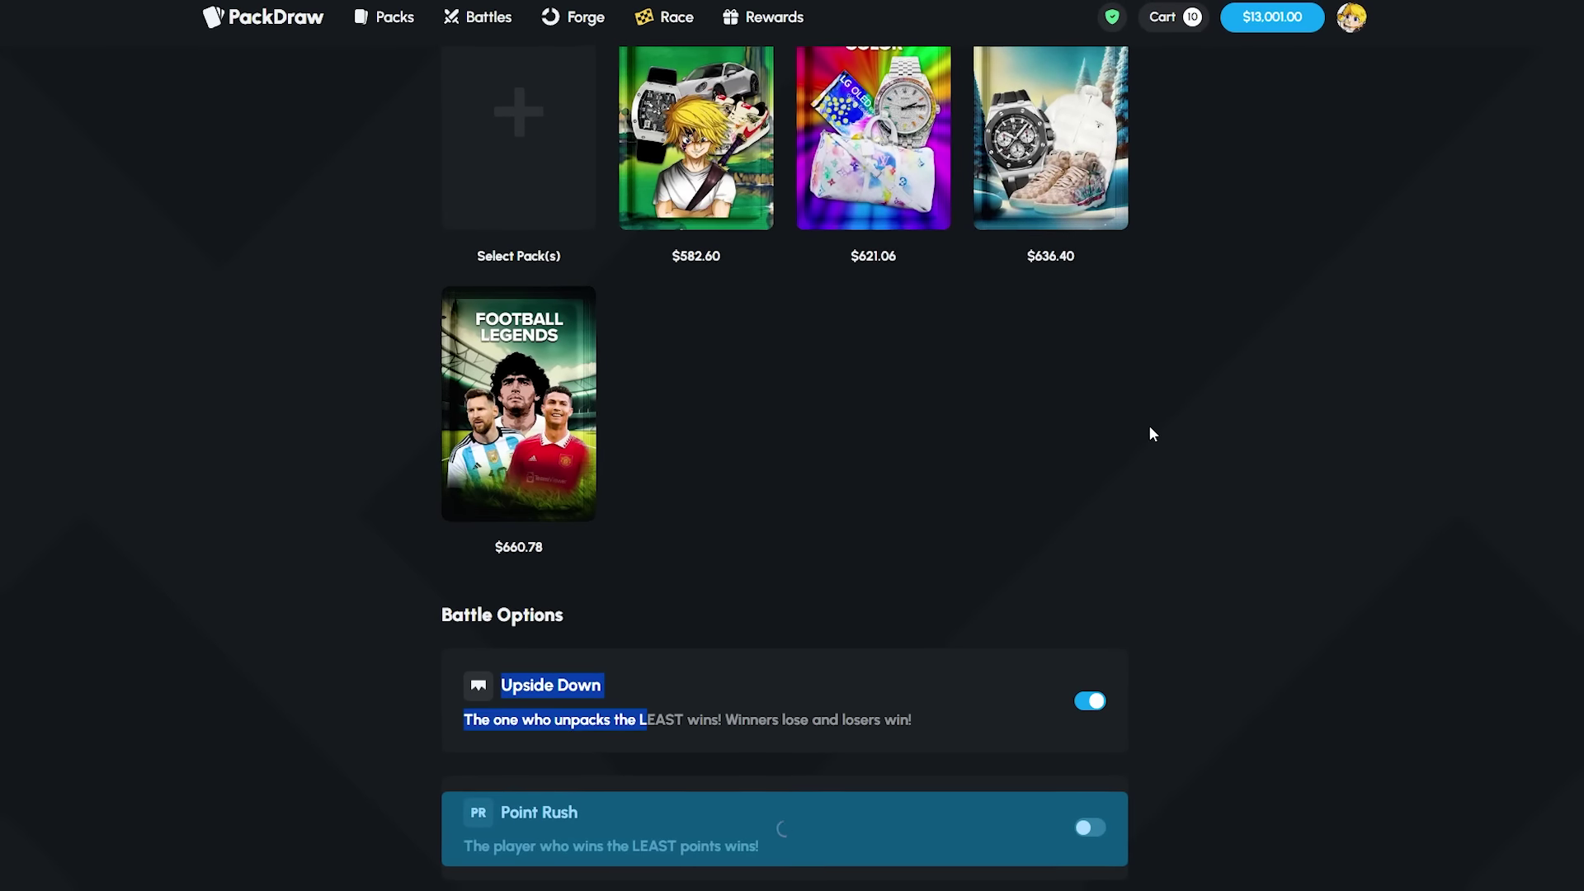
- Summon bots into the three empty seats, then glance at the won items in the cart
left_click(670, 592)
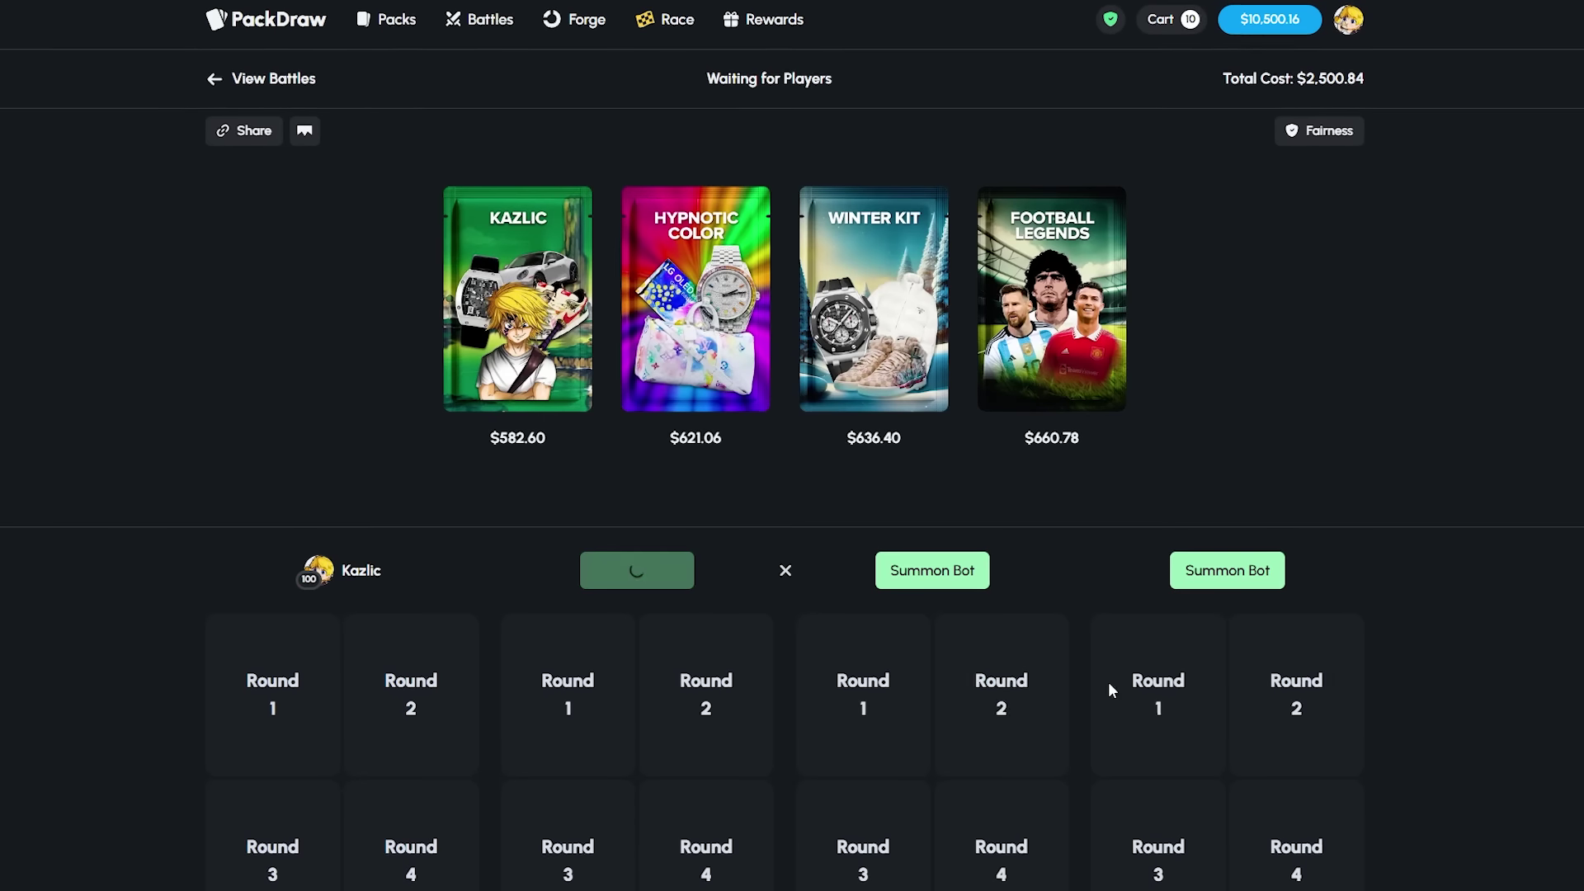
left_click(928, 569)
left_click(1231, 572)
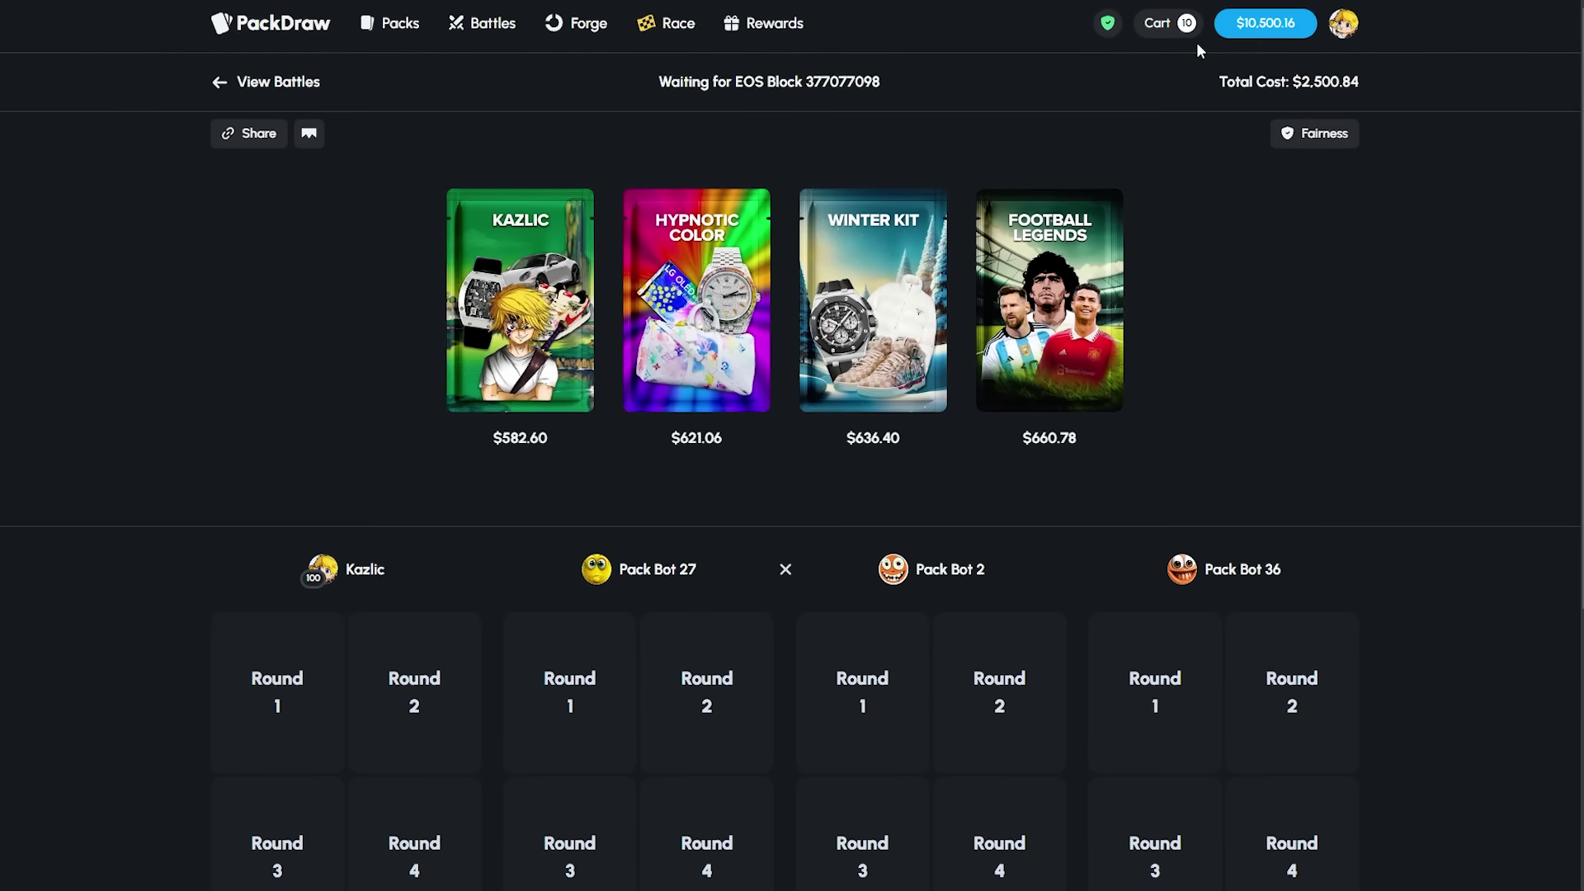
left_click(1165, 22)
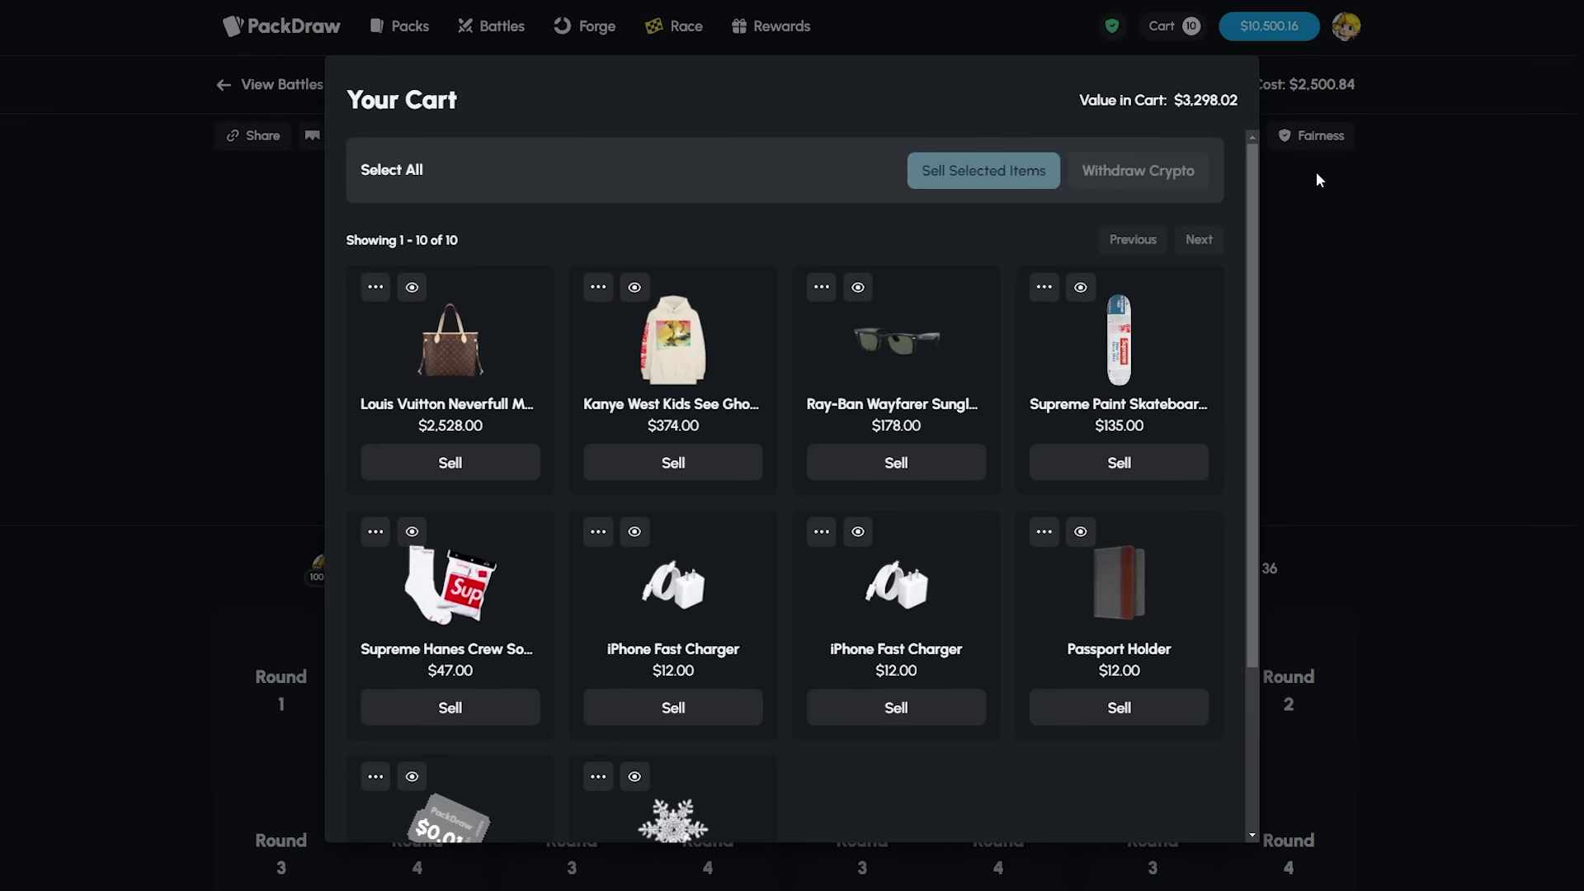
left_click(1417, 358)
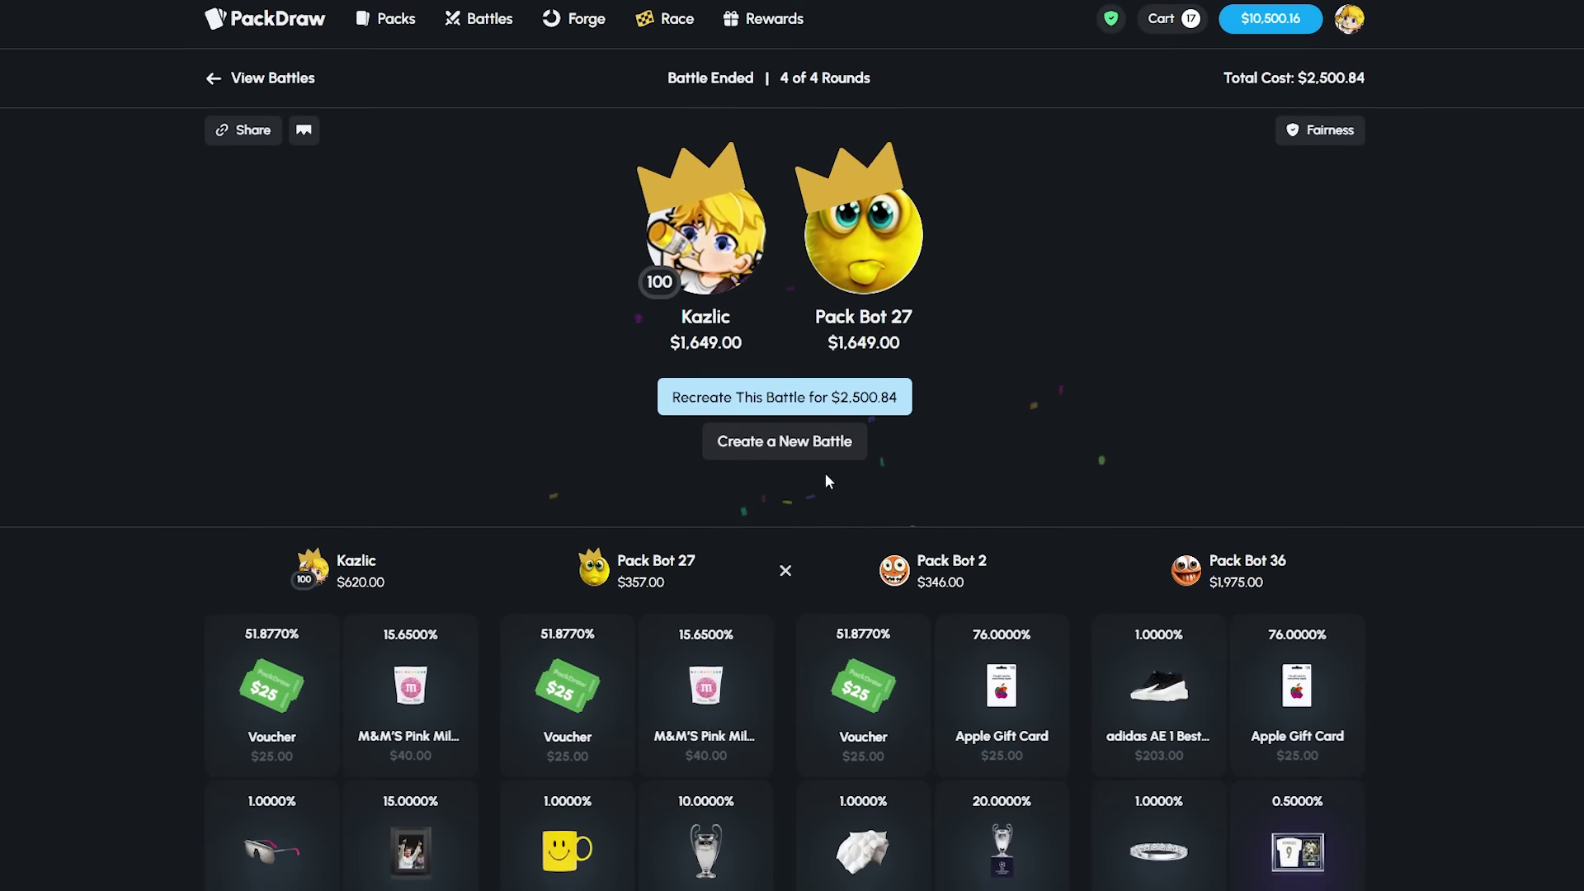
- Start a new battle setup and bring up the pack list
left_click(799, 444)
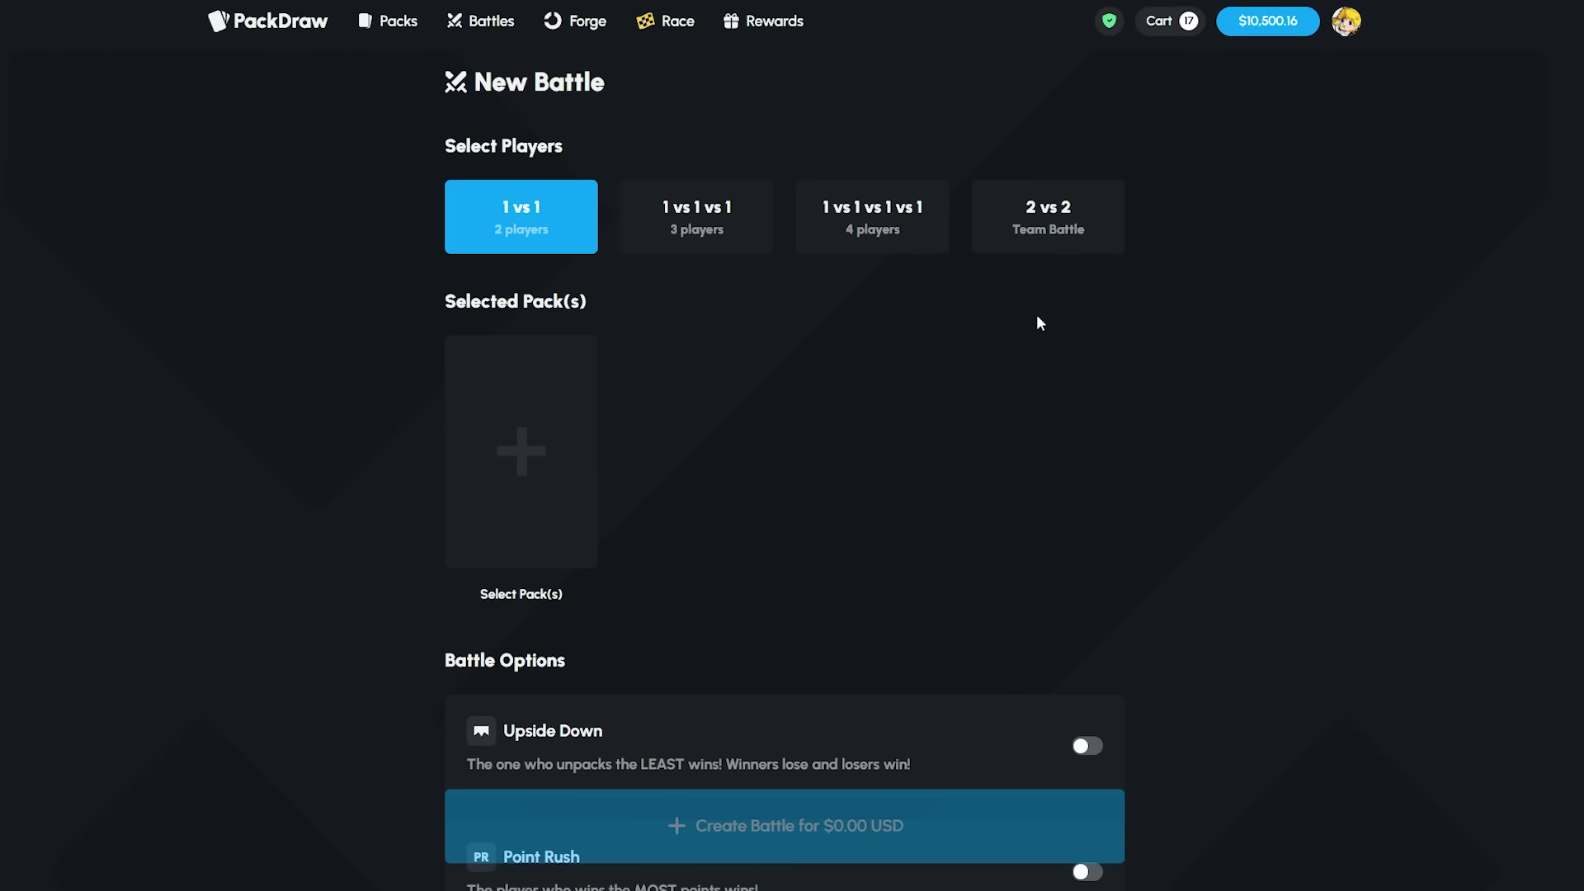
left_click(1051, 249)
left_click(508, 483)
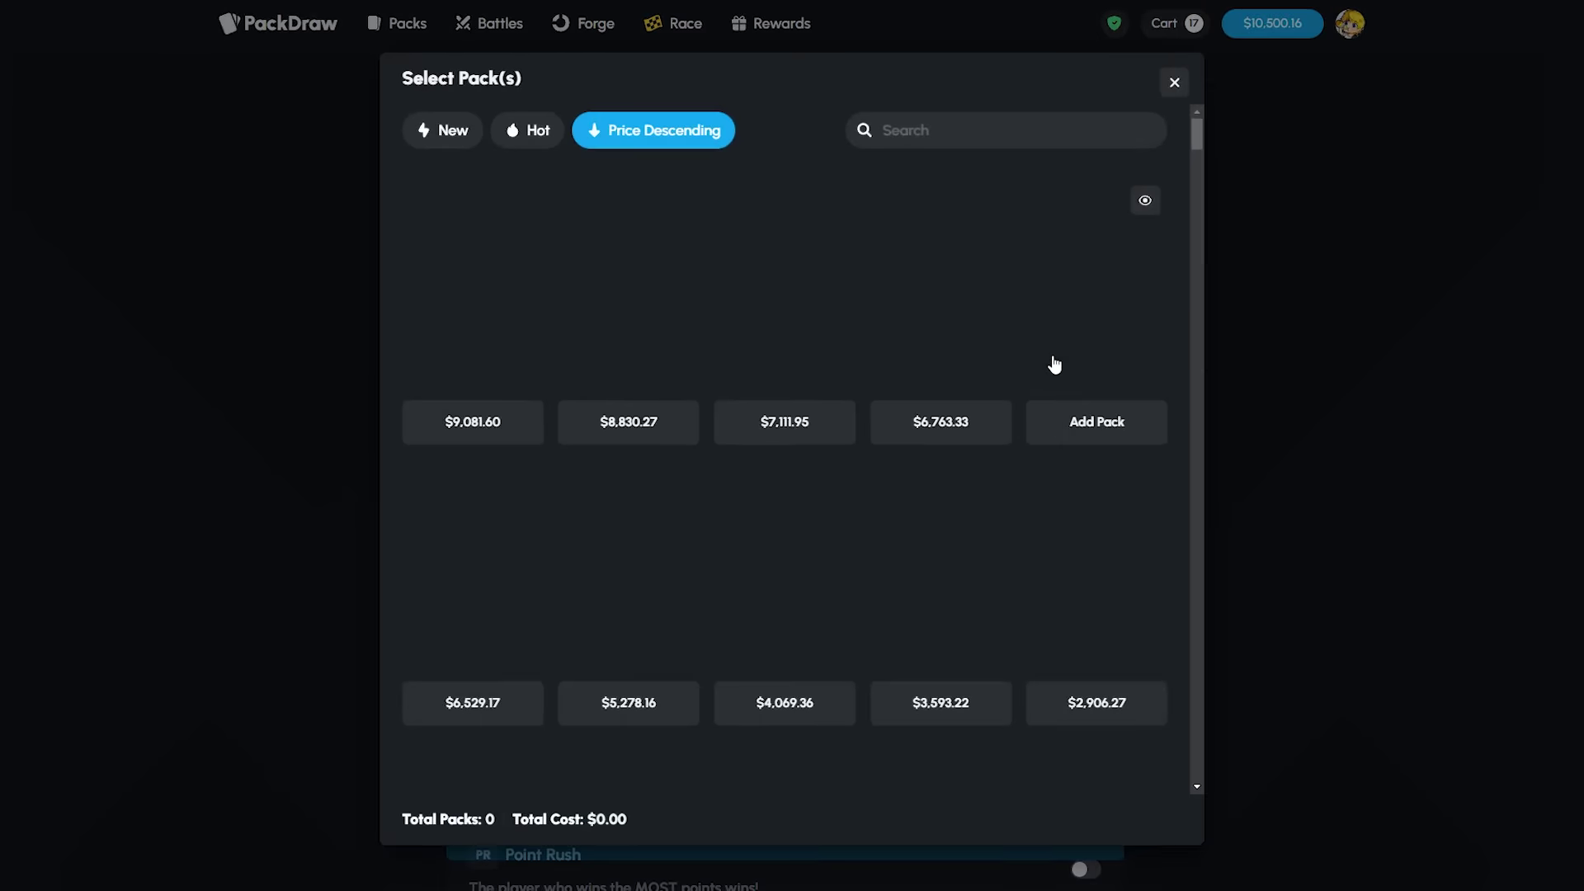
scroll(882, 411, "down", 5)
scroll(883, 413, "down", 4)
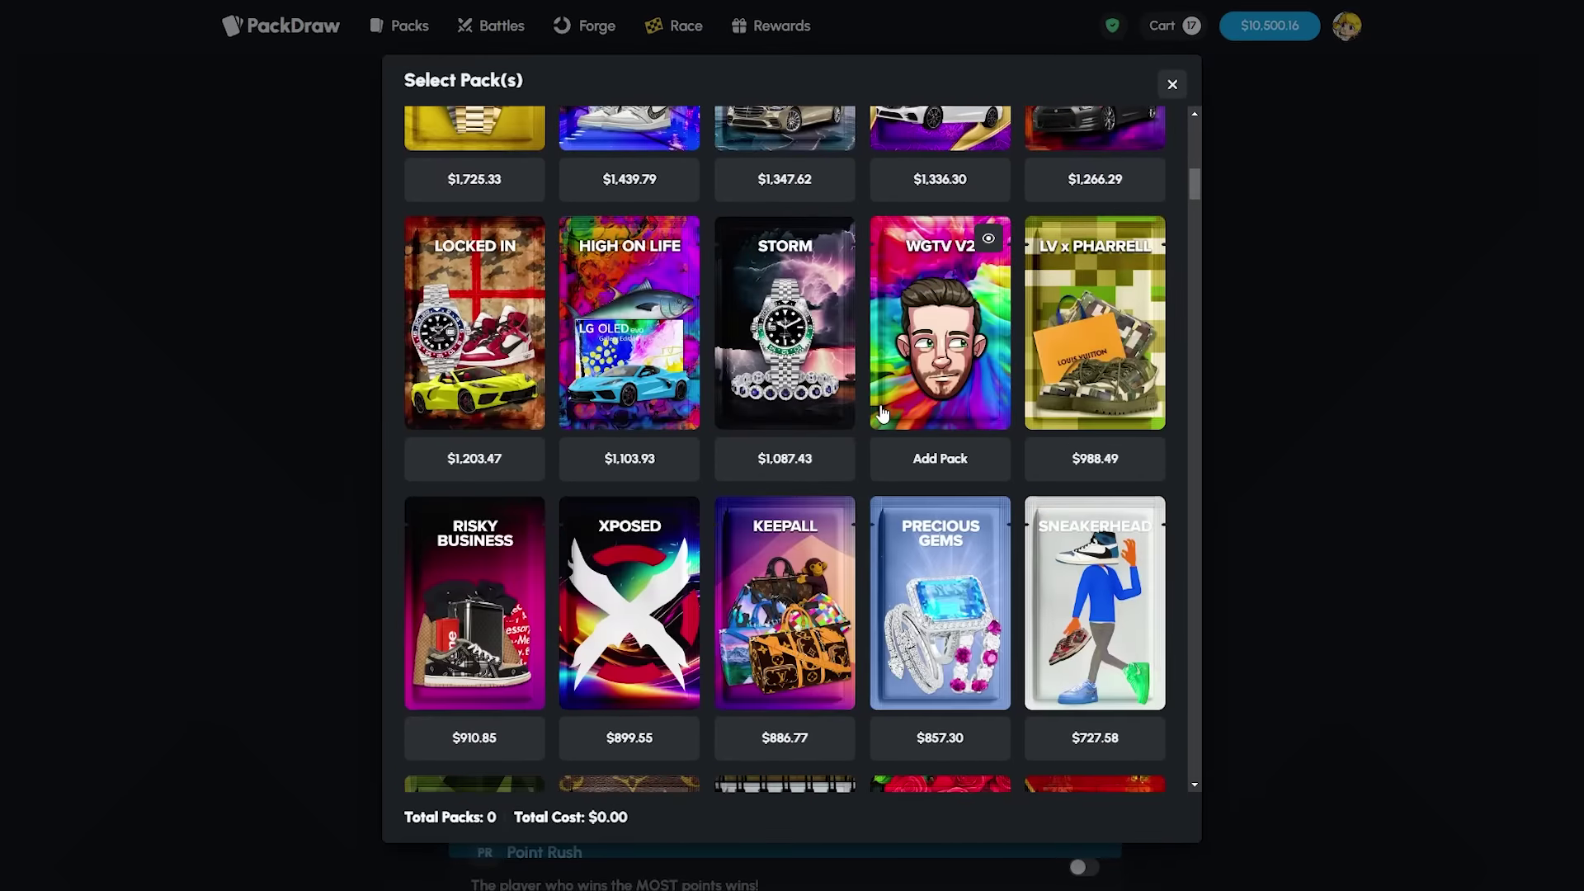
scroll(883, 412, "down", 3)
scroll(883, 413, "down", 1)
scroll(882, 412, "down", 4)
scroll(882, 413, "down", 1)
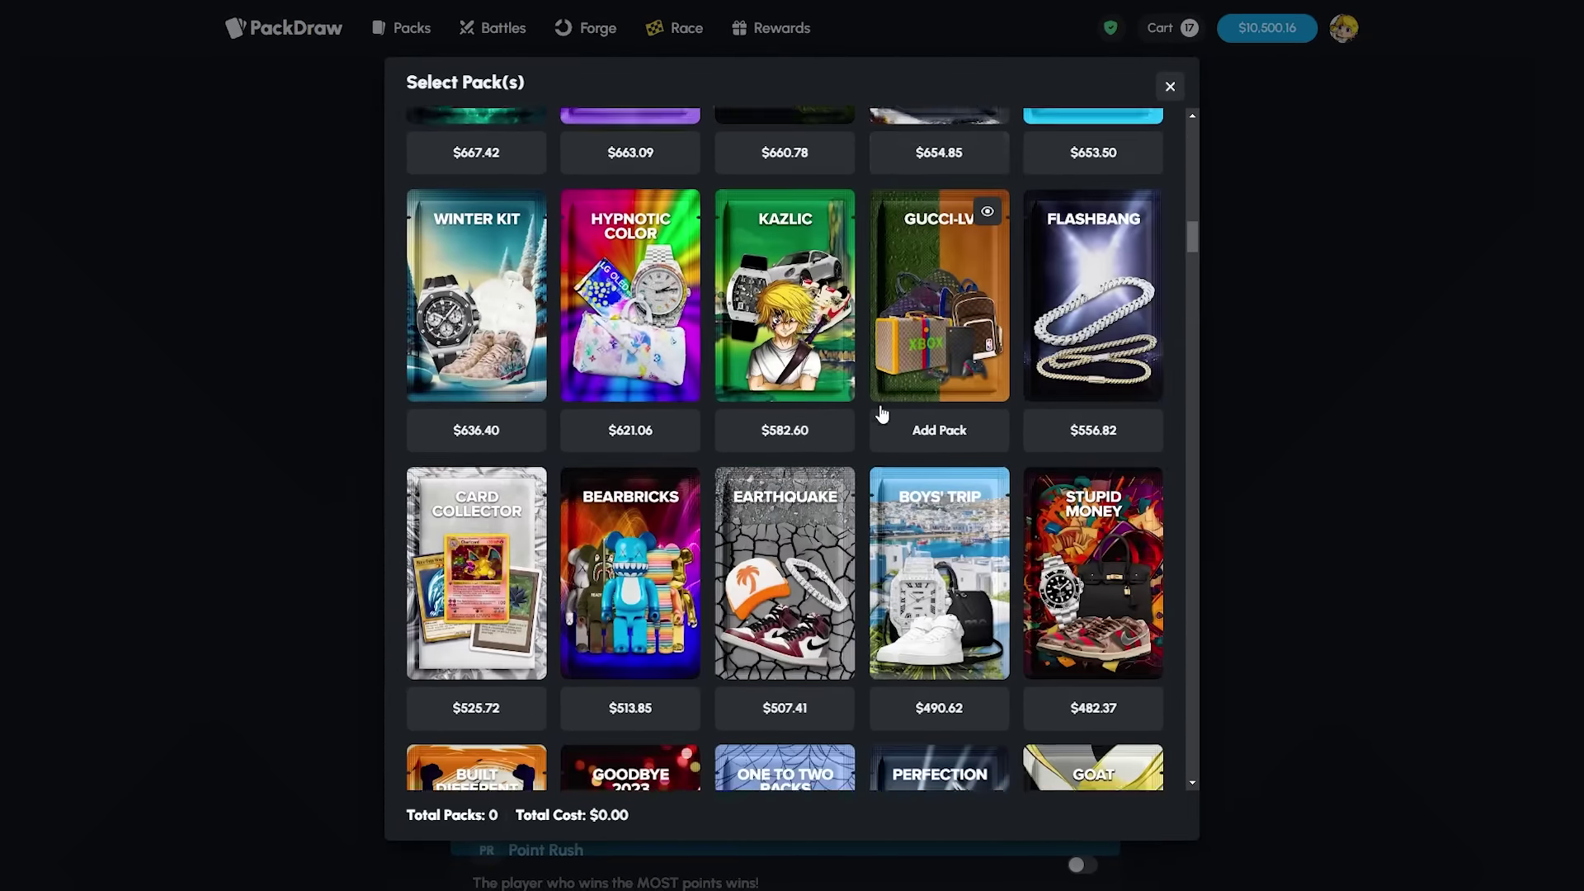
scroll(882, 412, "up", 5)
scroll(913, 536, "down", 4)
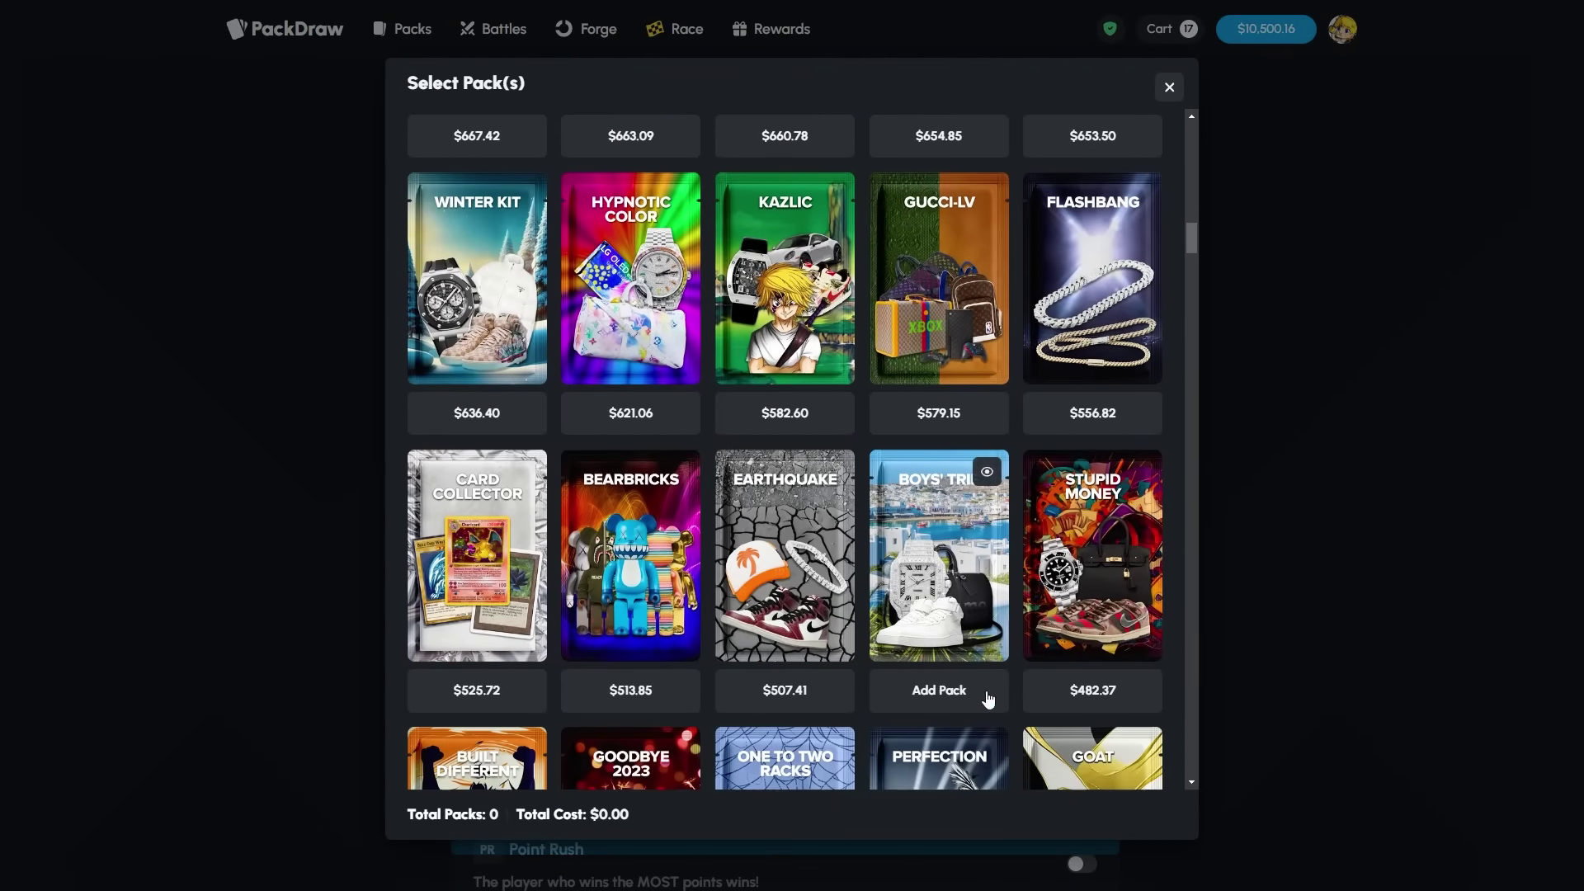
- Add Boys' Trip and High Roller, switch to three players, and create the $1,873.05 battle
left_click(945, 705)
scroll(974, 610, "up", 3)
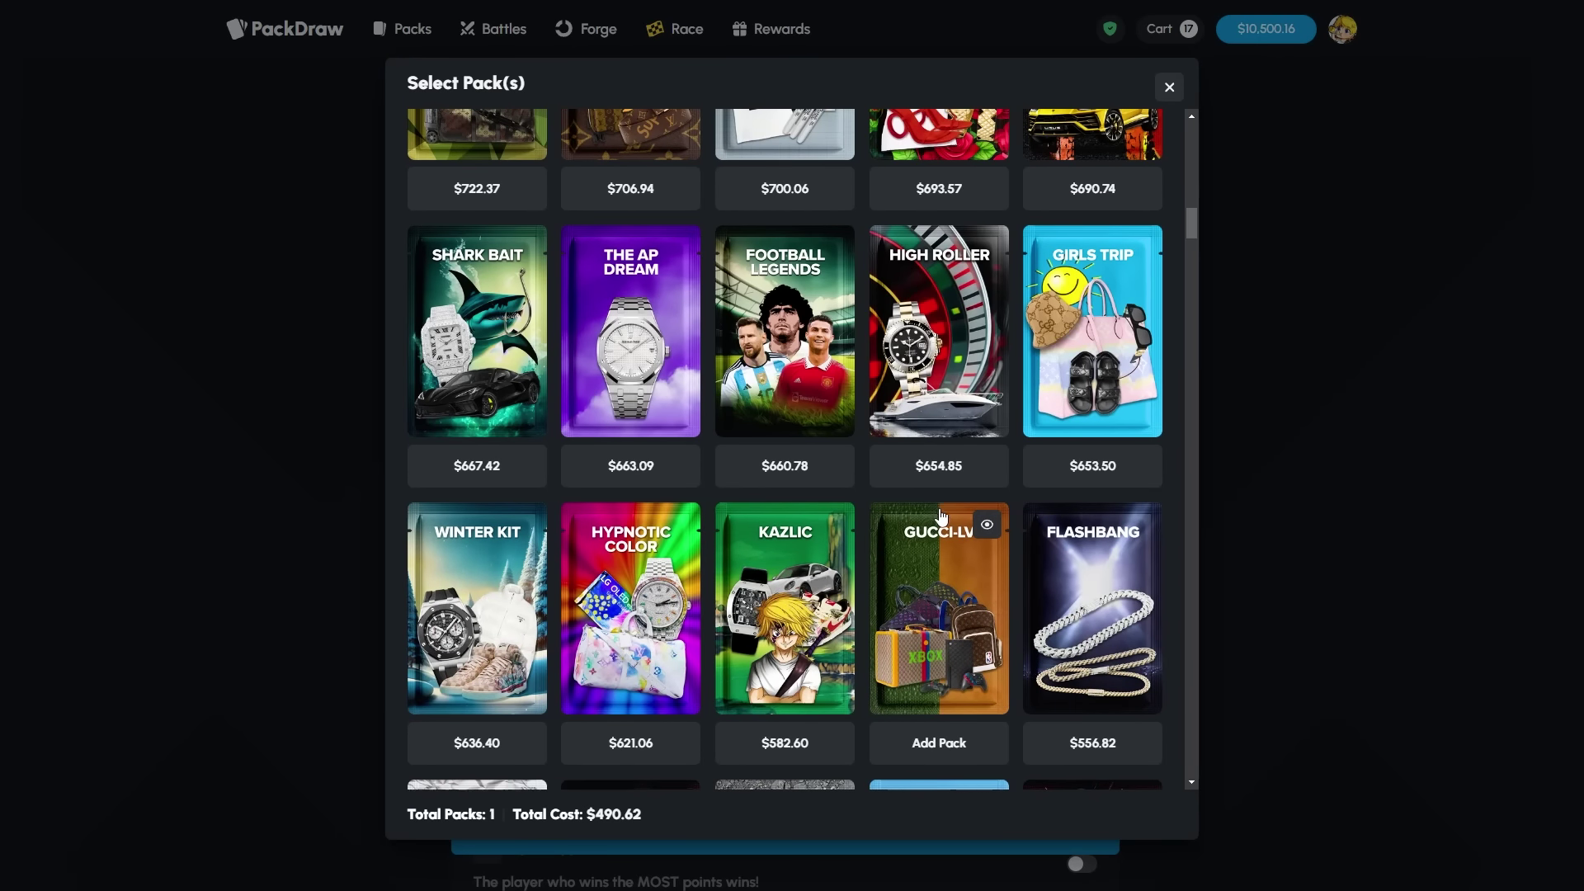
left_click(950, 476)
scroll(947, 557, "up", 5)
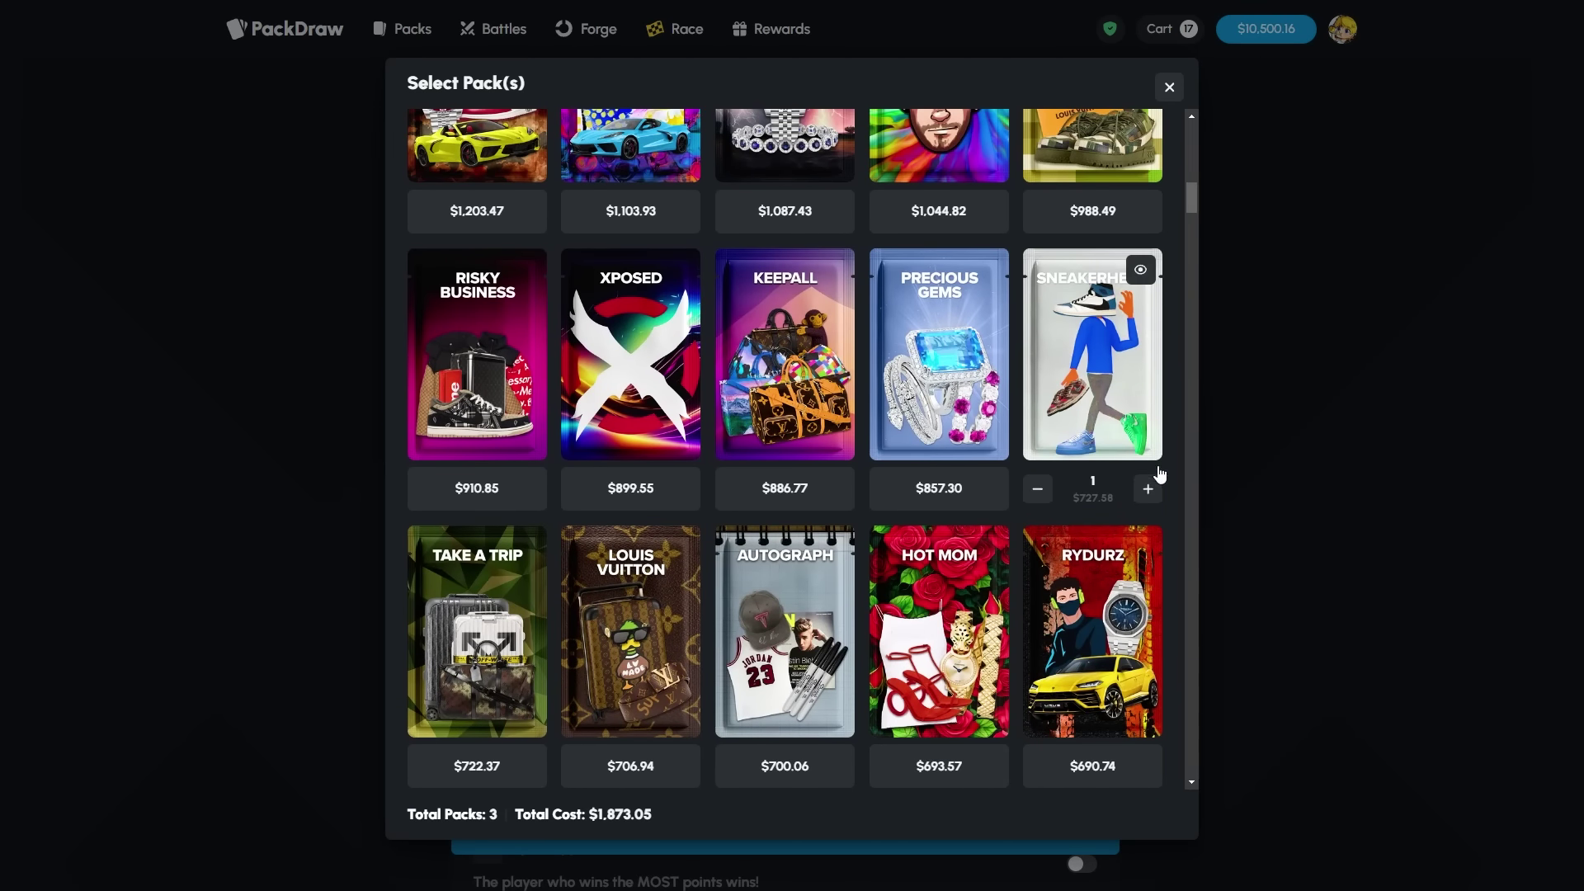
left_click(1350, 442)
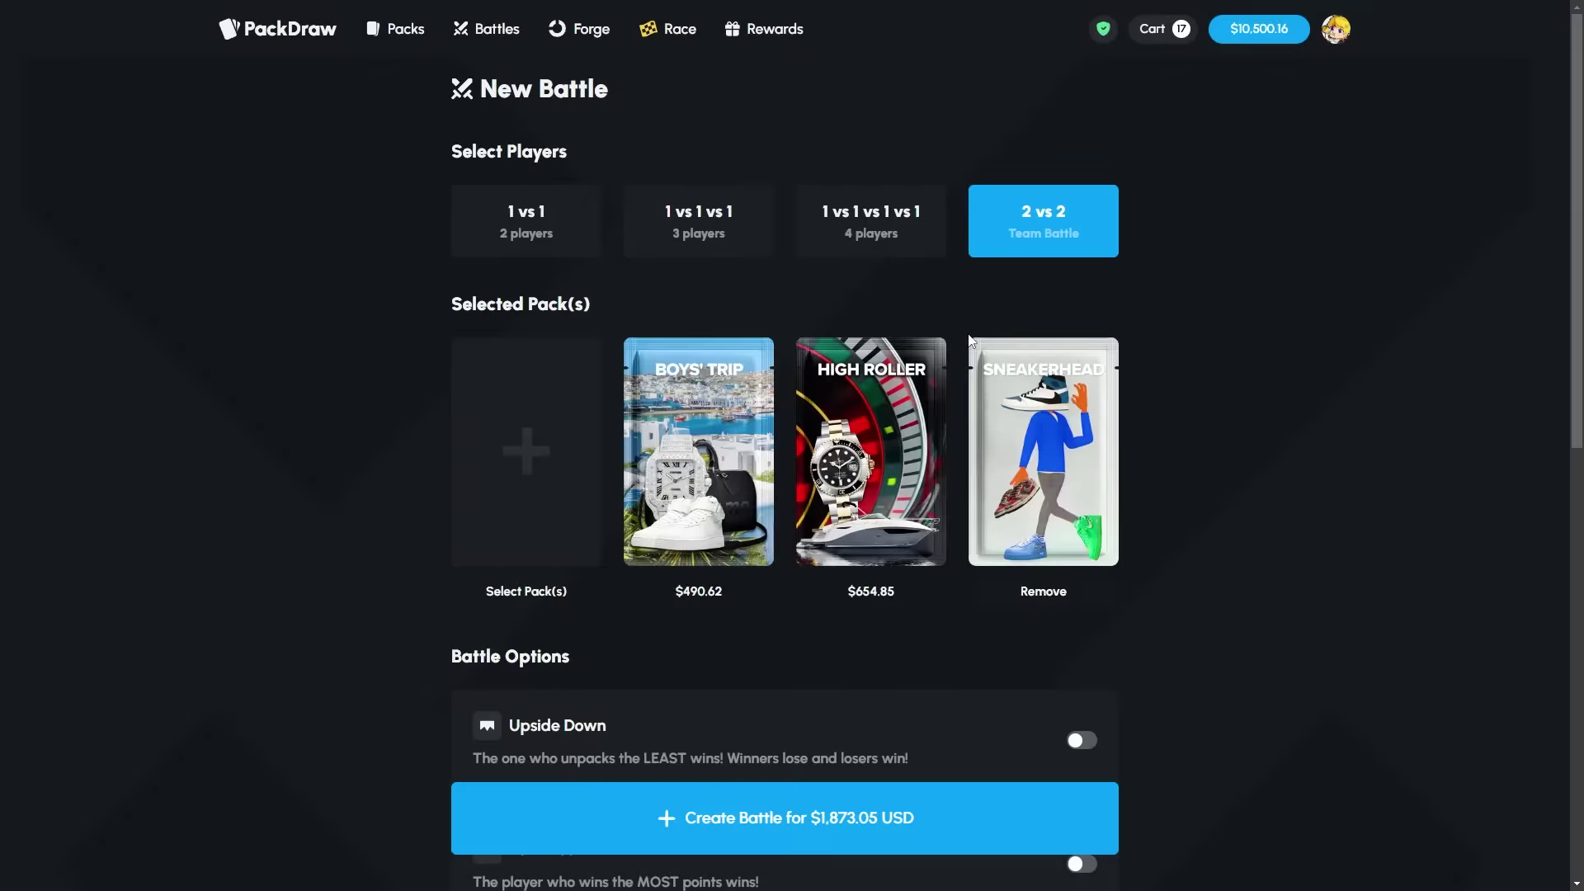
left_click(938, 792)
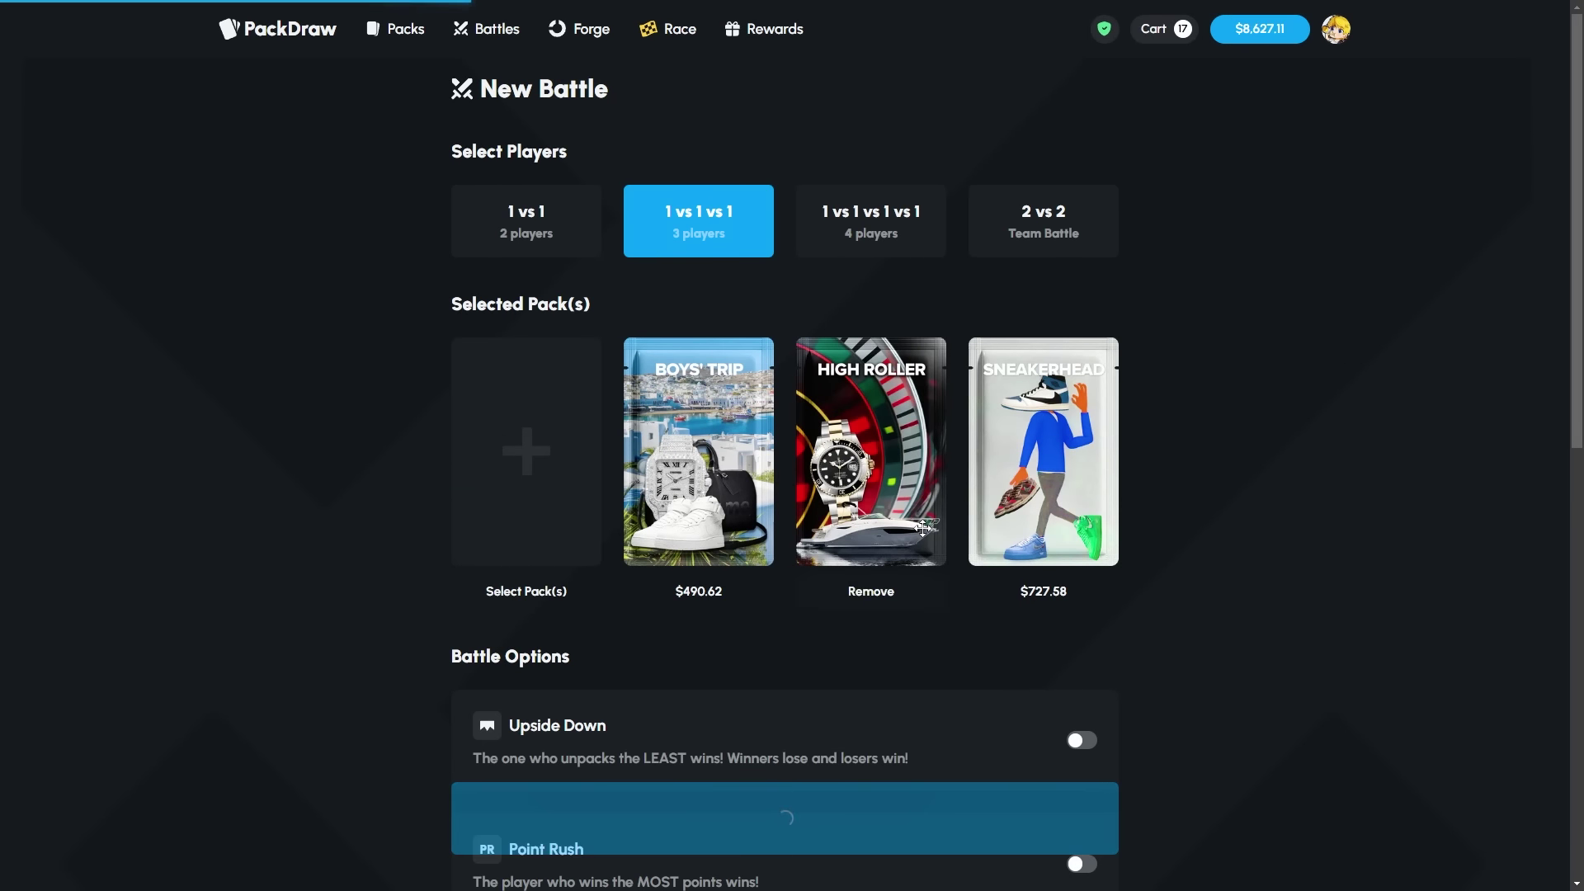
- Summon a bot and watch three rounds until Pack Bot 24 wins $6,204.03
left_click(789, 567)
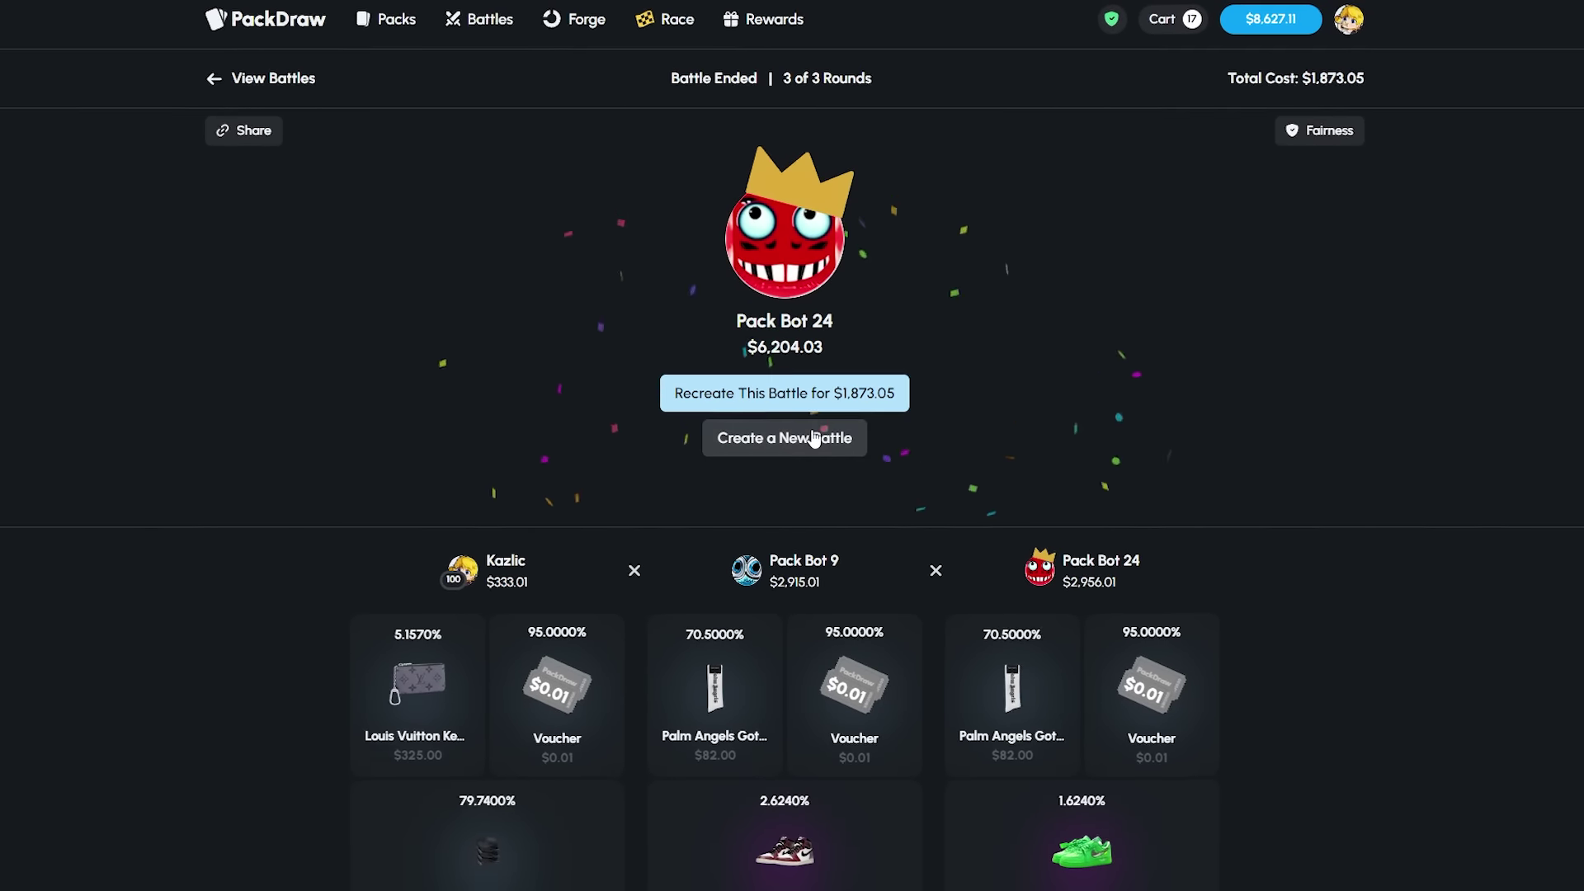
- Open a fresh battle setup and add the Precious Gems pack from the pack list
left_click(813, 439)
scroll(811, 428, "down", 2)
scroll(810, 428, "up", 2)
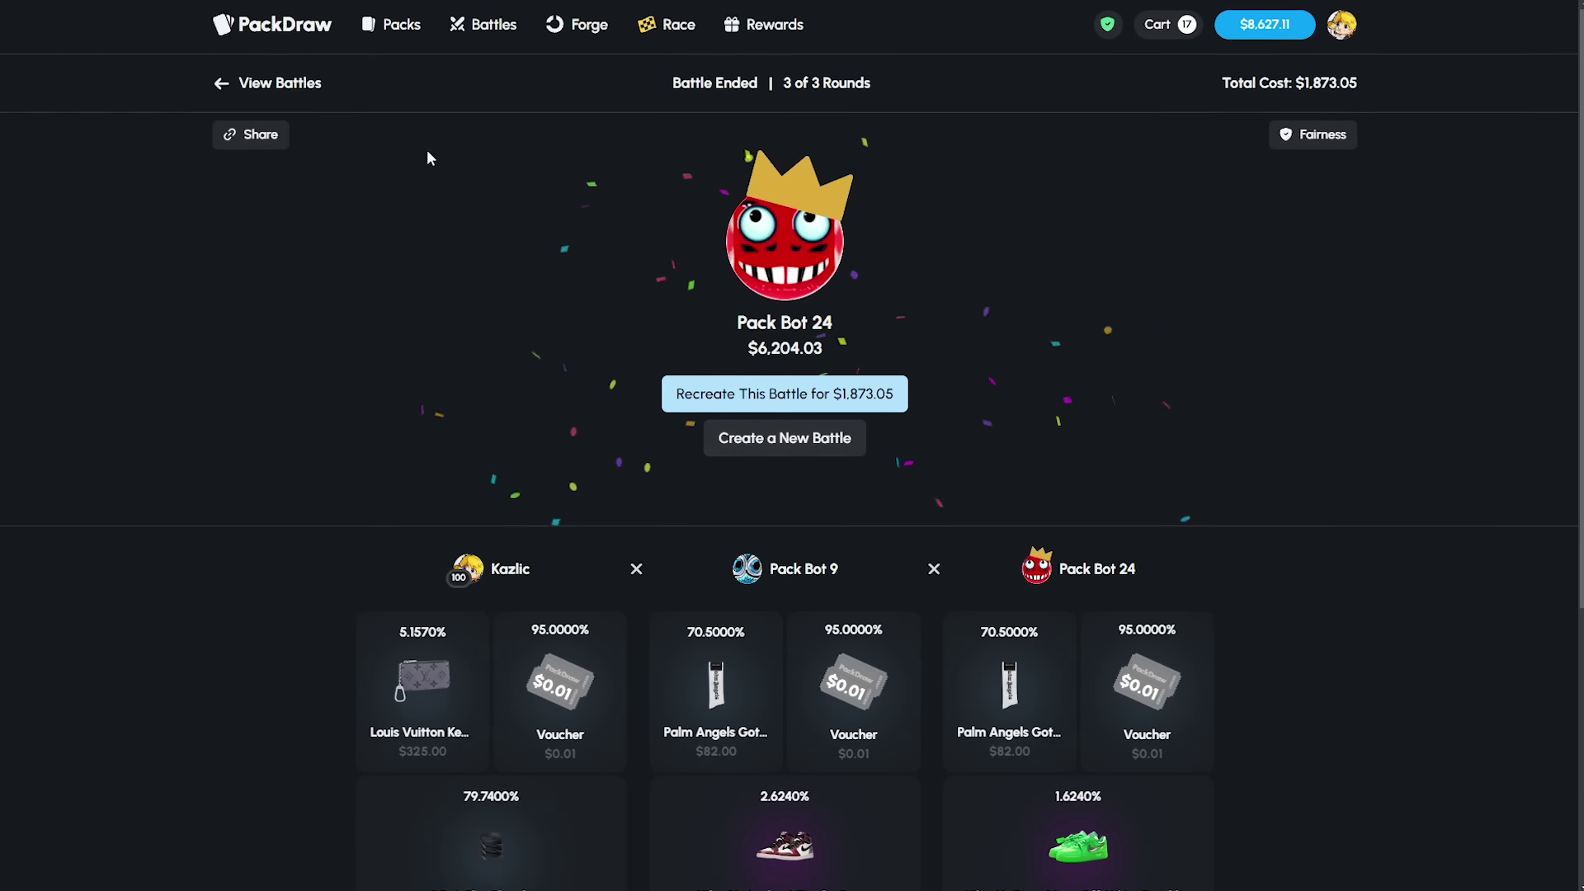
left_click(764, 443)
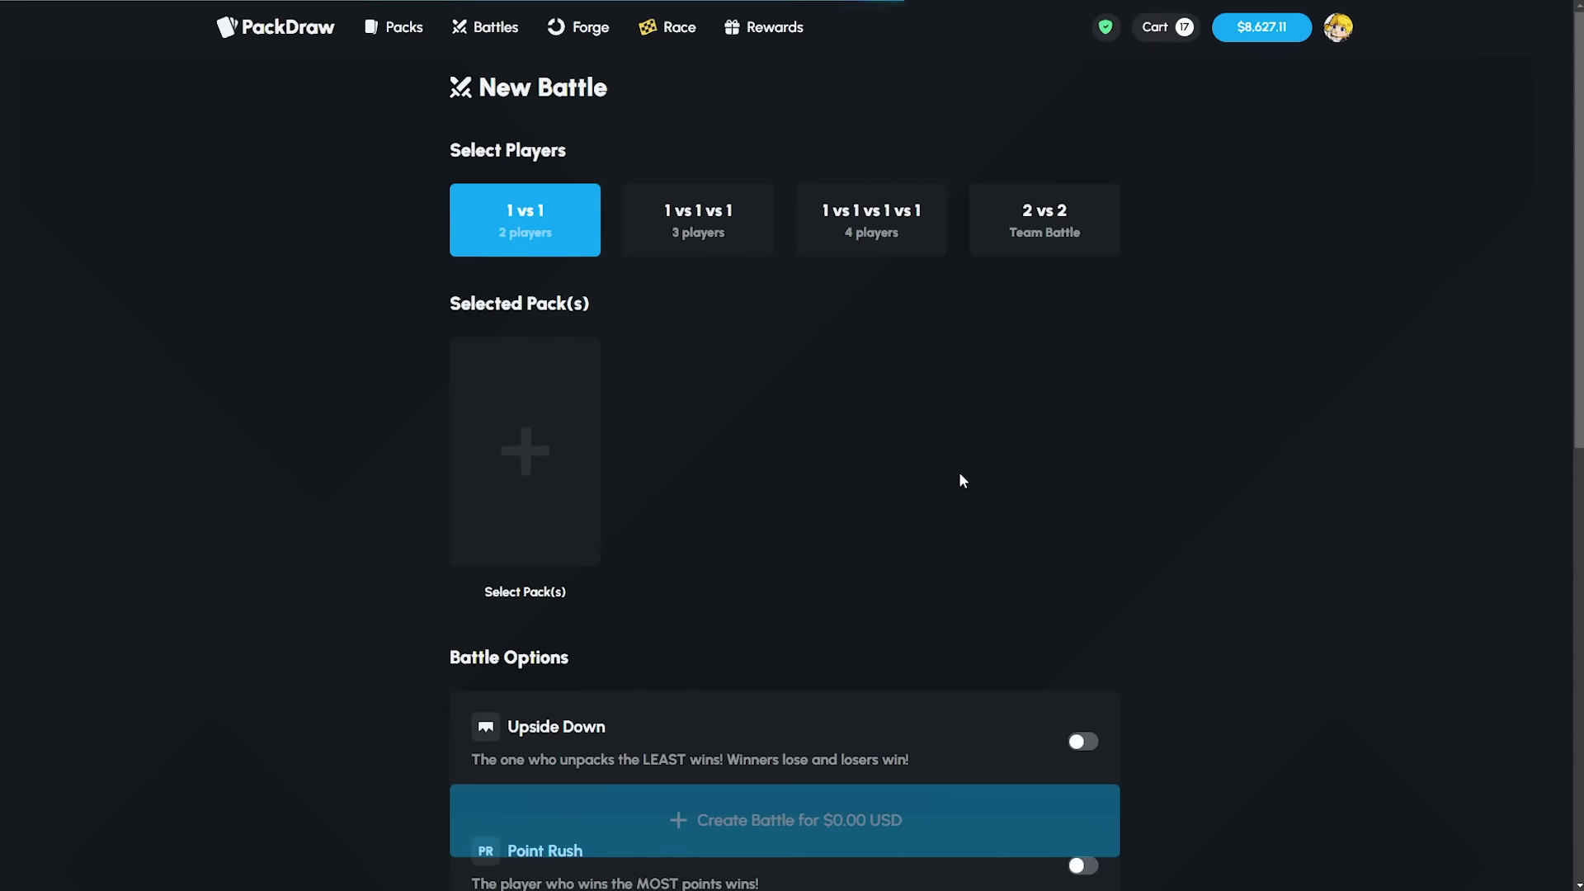
scroll(1065, 371, "down", 2)
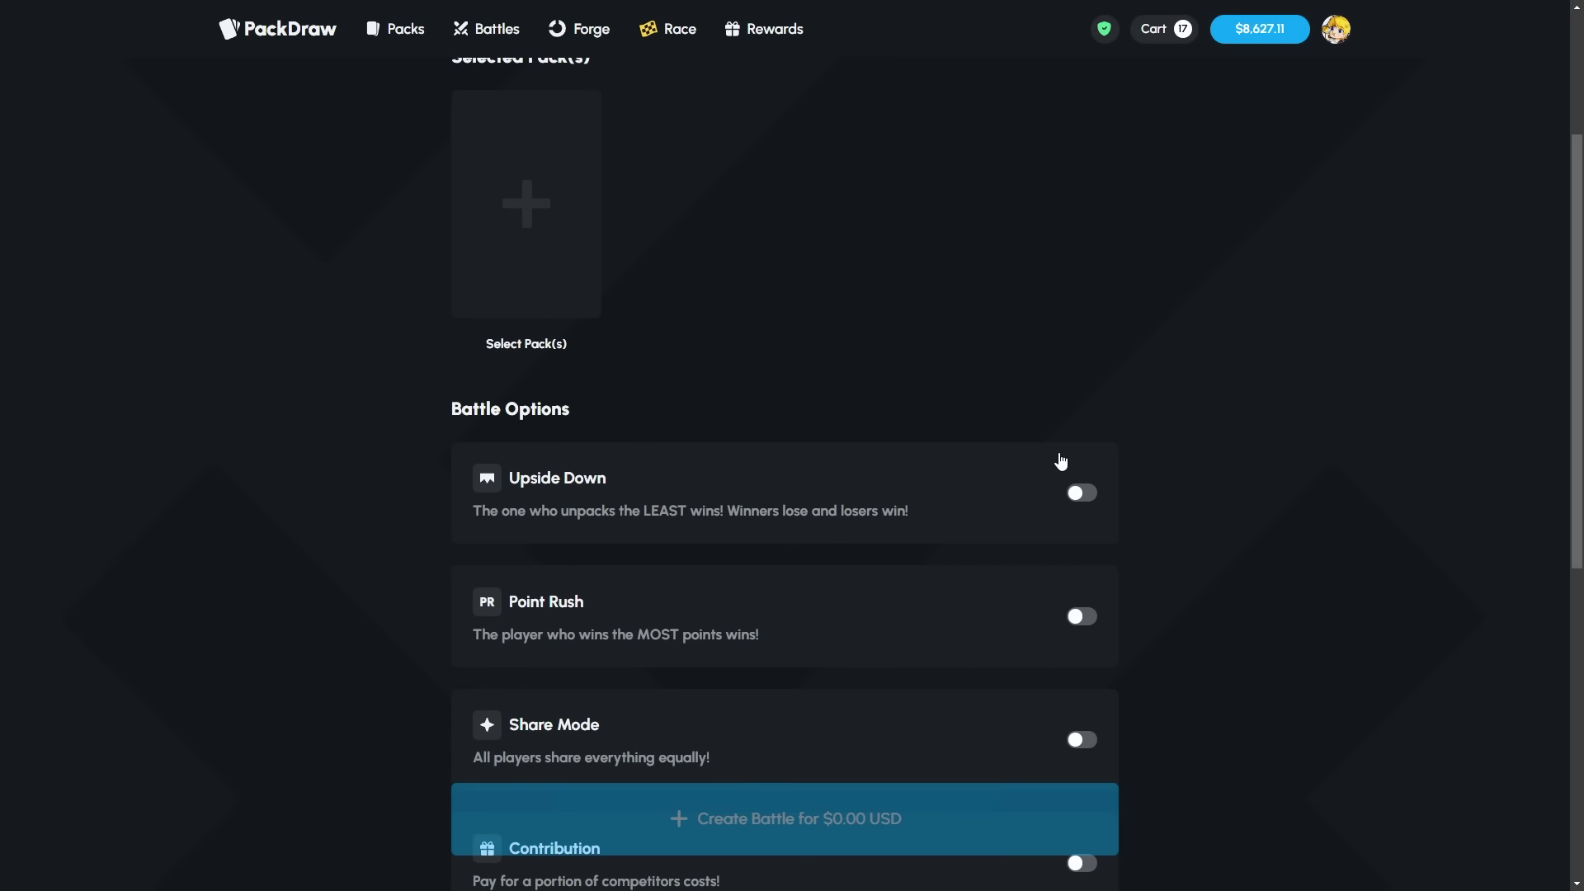
scroll(803, 425, "up", 2)
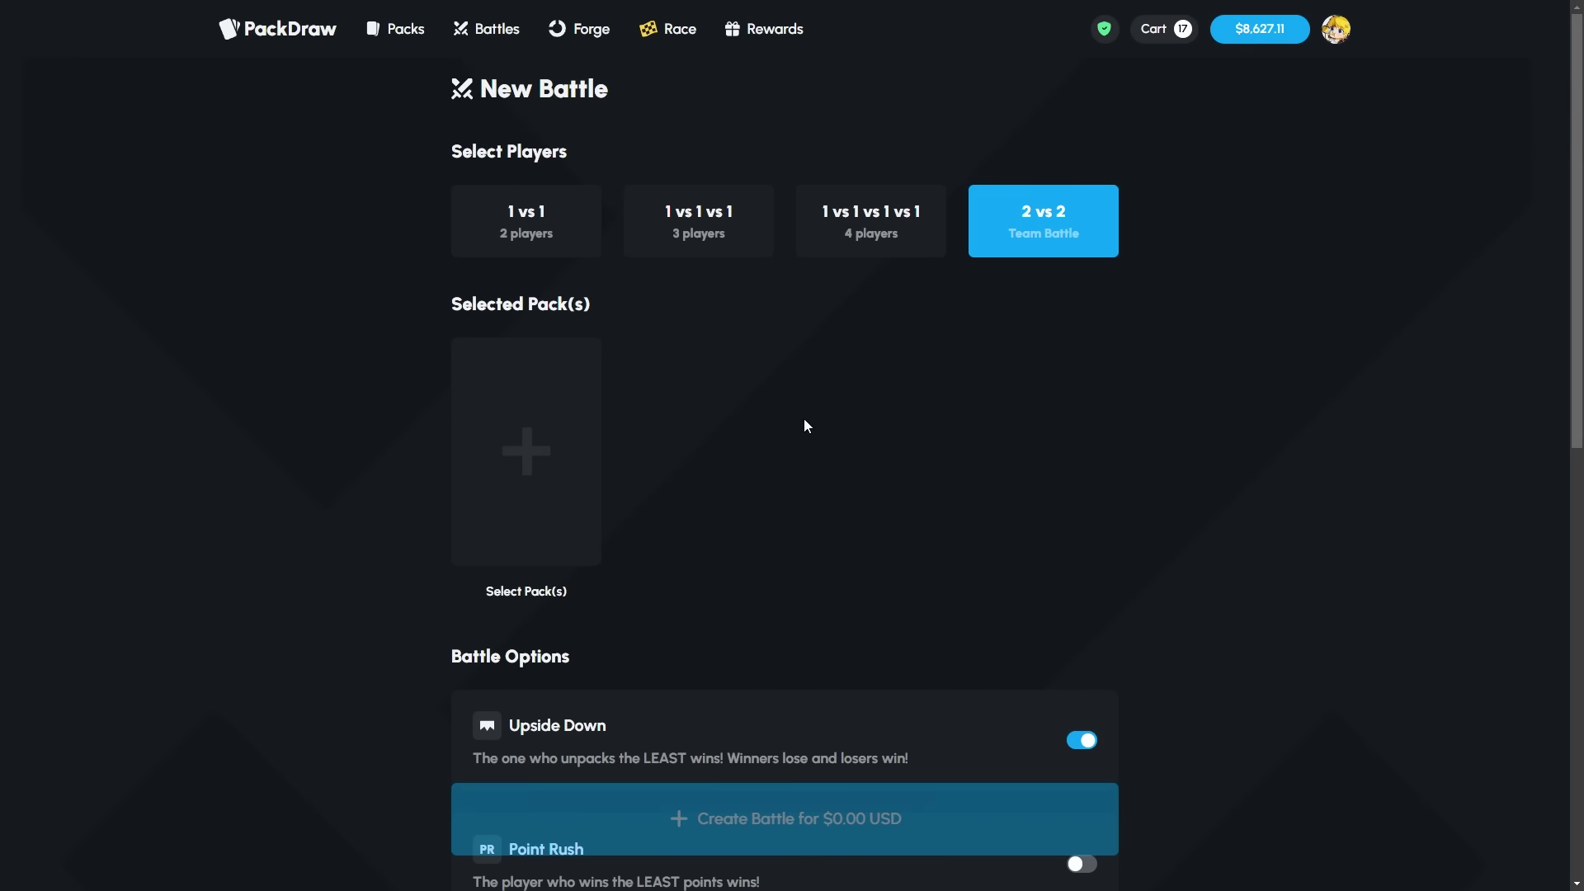
left_click(526, 453)
scroll(678, 348, "down", 1)
scroll(751, 325, "down", 3)
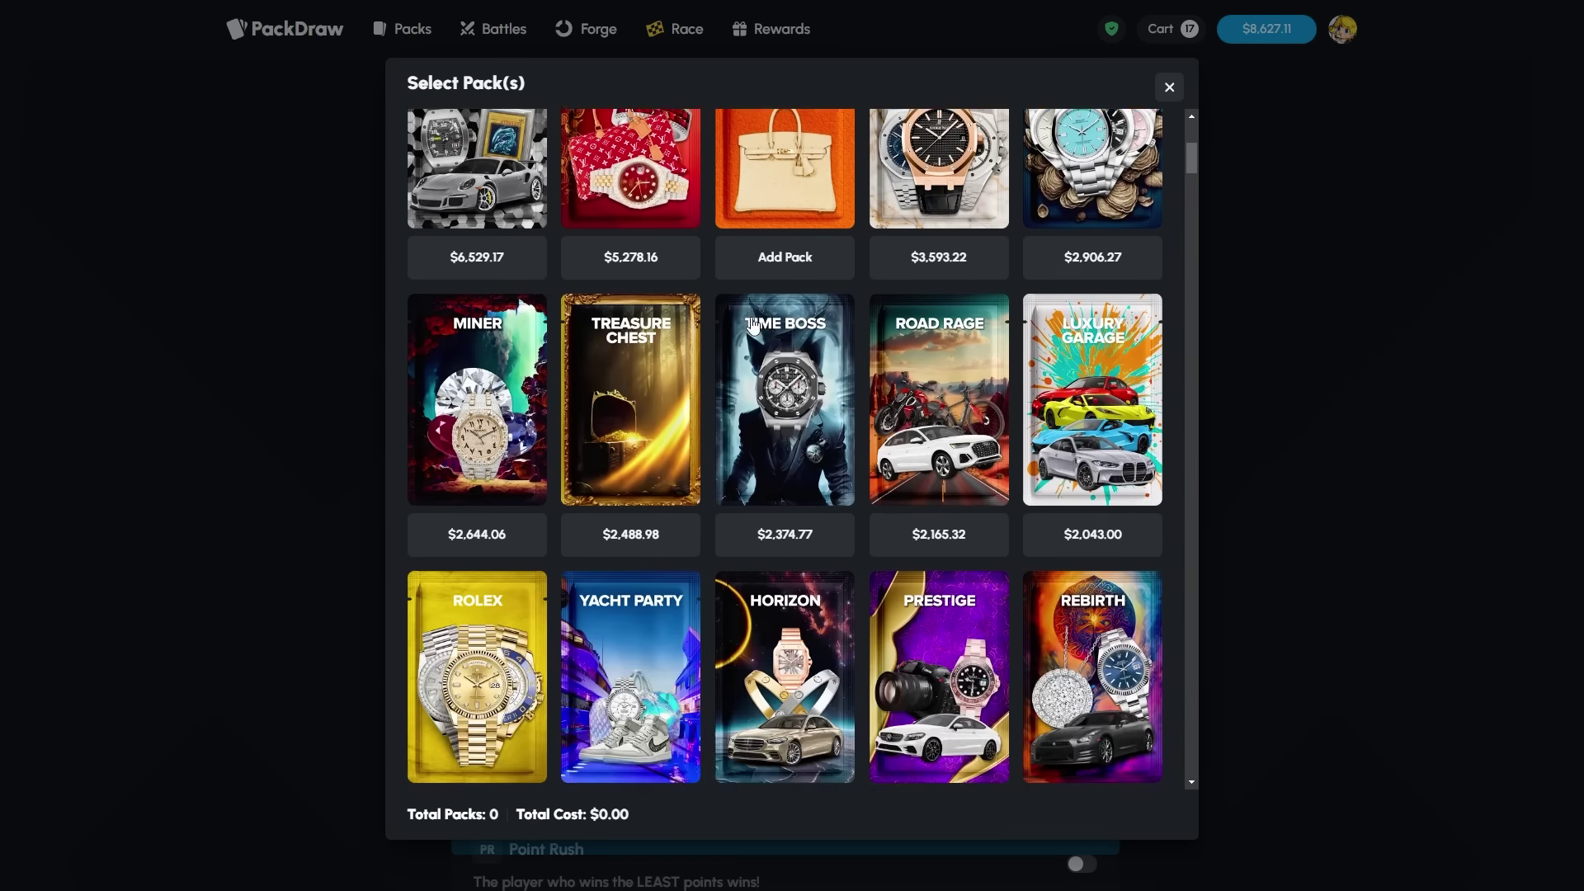
scroll(751, 324, "down", 2)
scroll(751, 324, "down", 1)
scroll(751, 324, "down", 2)
scroll(752, 326, "down", 2)
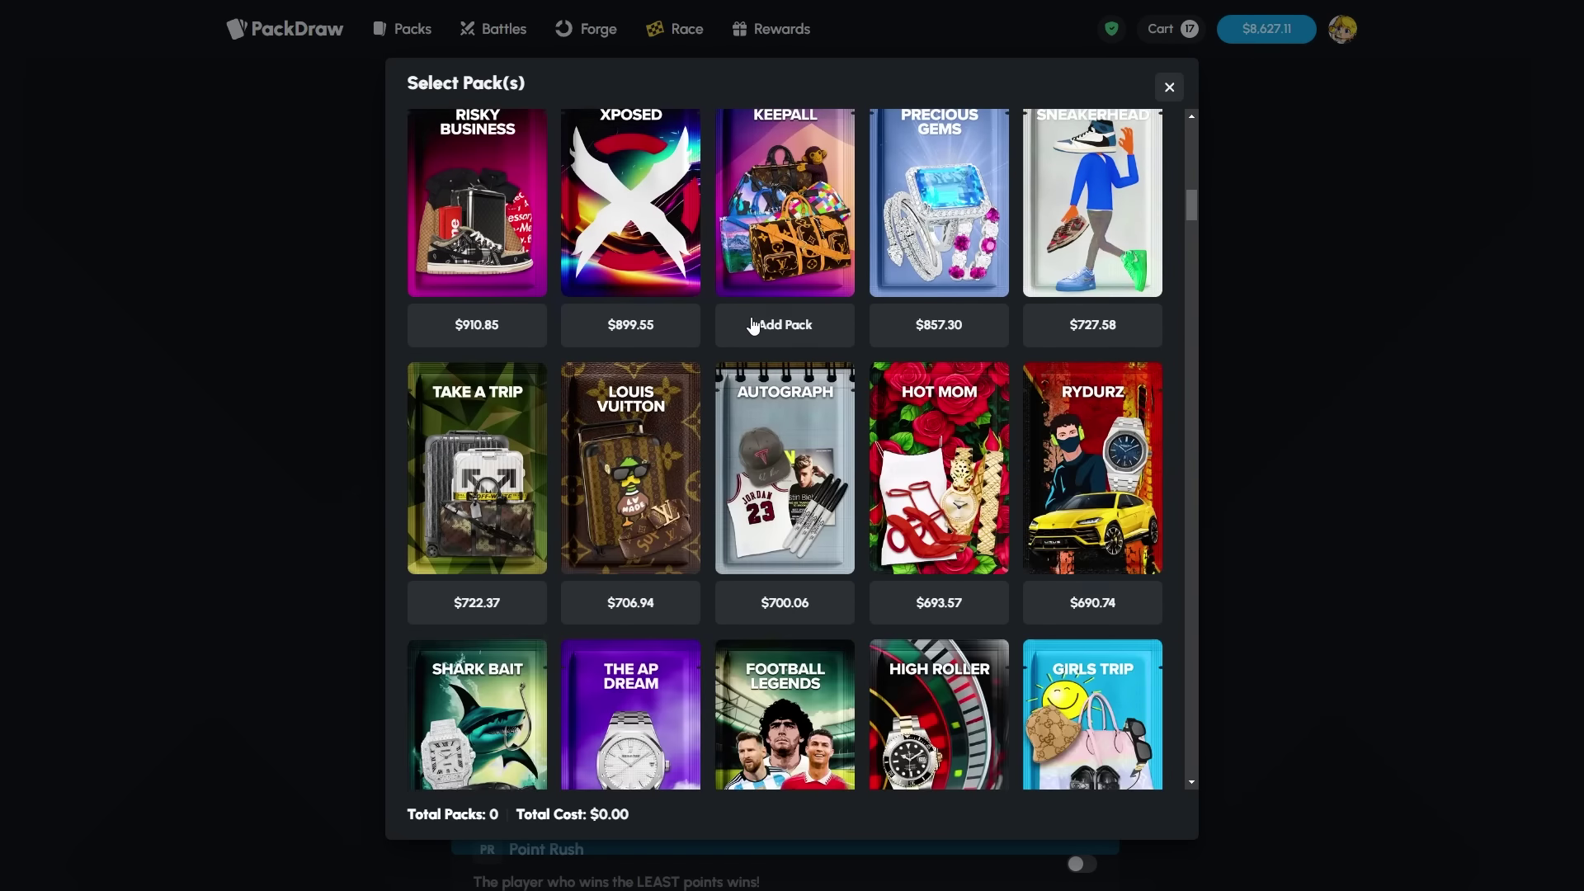
scroll(752, 324, "down", 2)
scroll(941, 557, "up", 2)
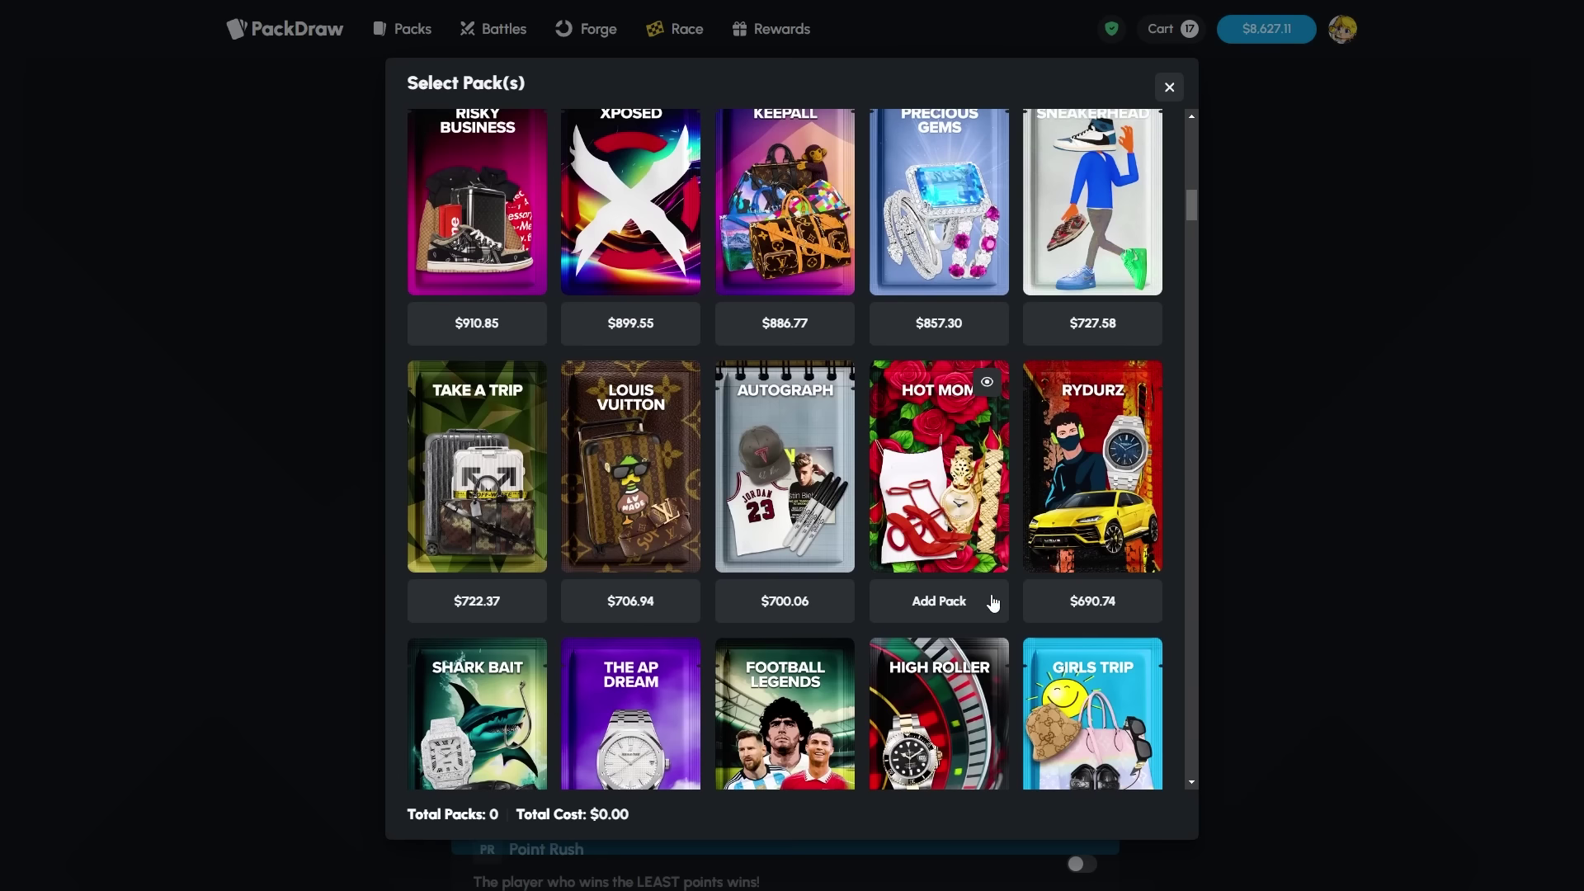
scroll(1047, 612, "up", 1)
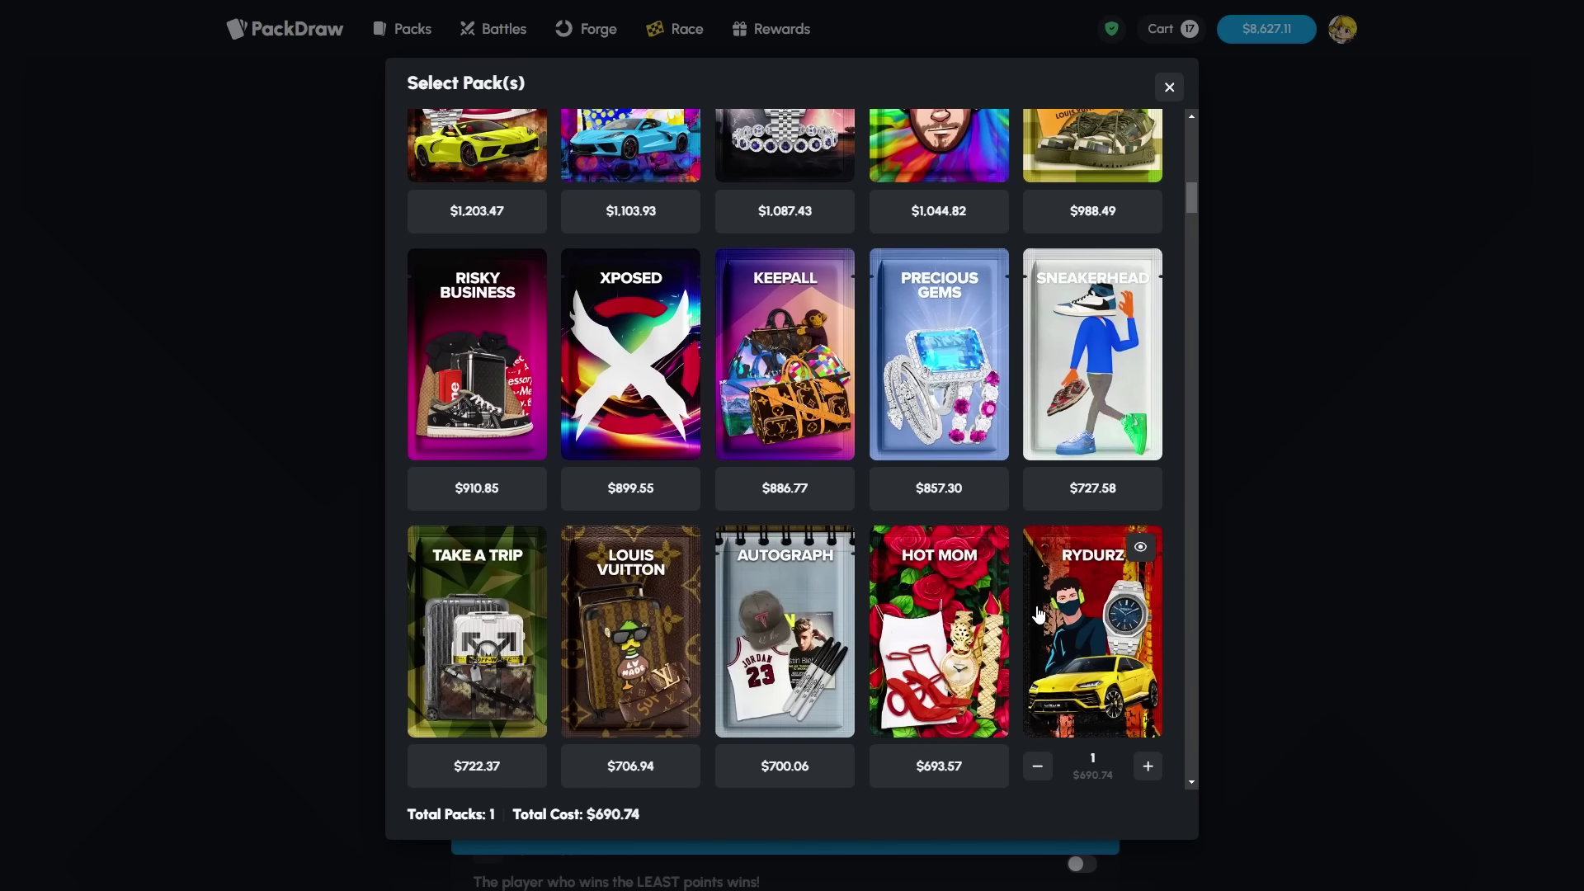
left_click(950, 495)
scroll(946, 505, "up", 1)
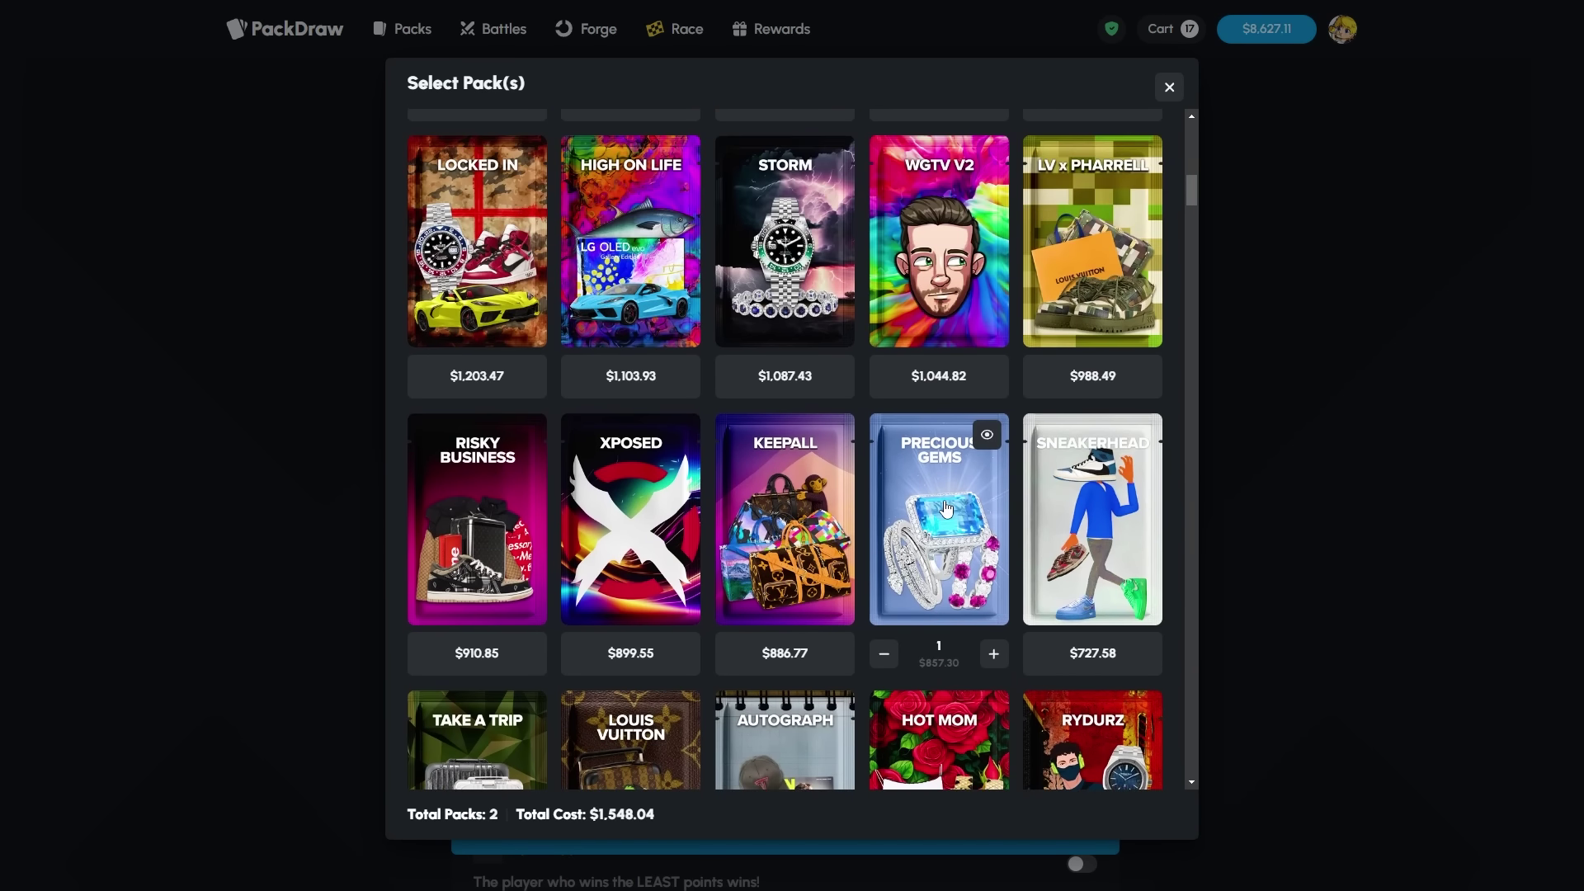
scroll(943, 515, "up", 1)
scroll(944, 516, "up", 1)
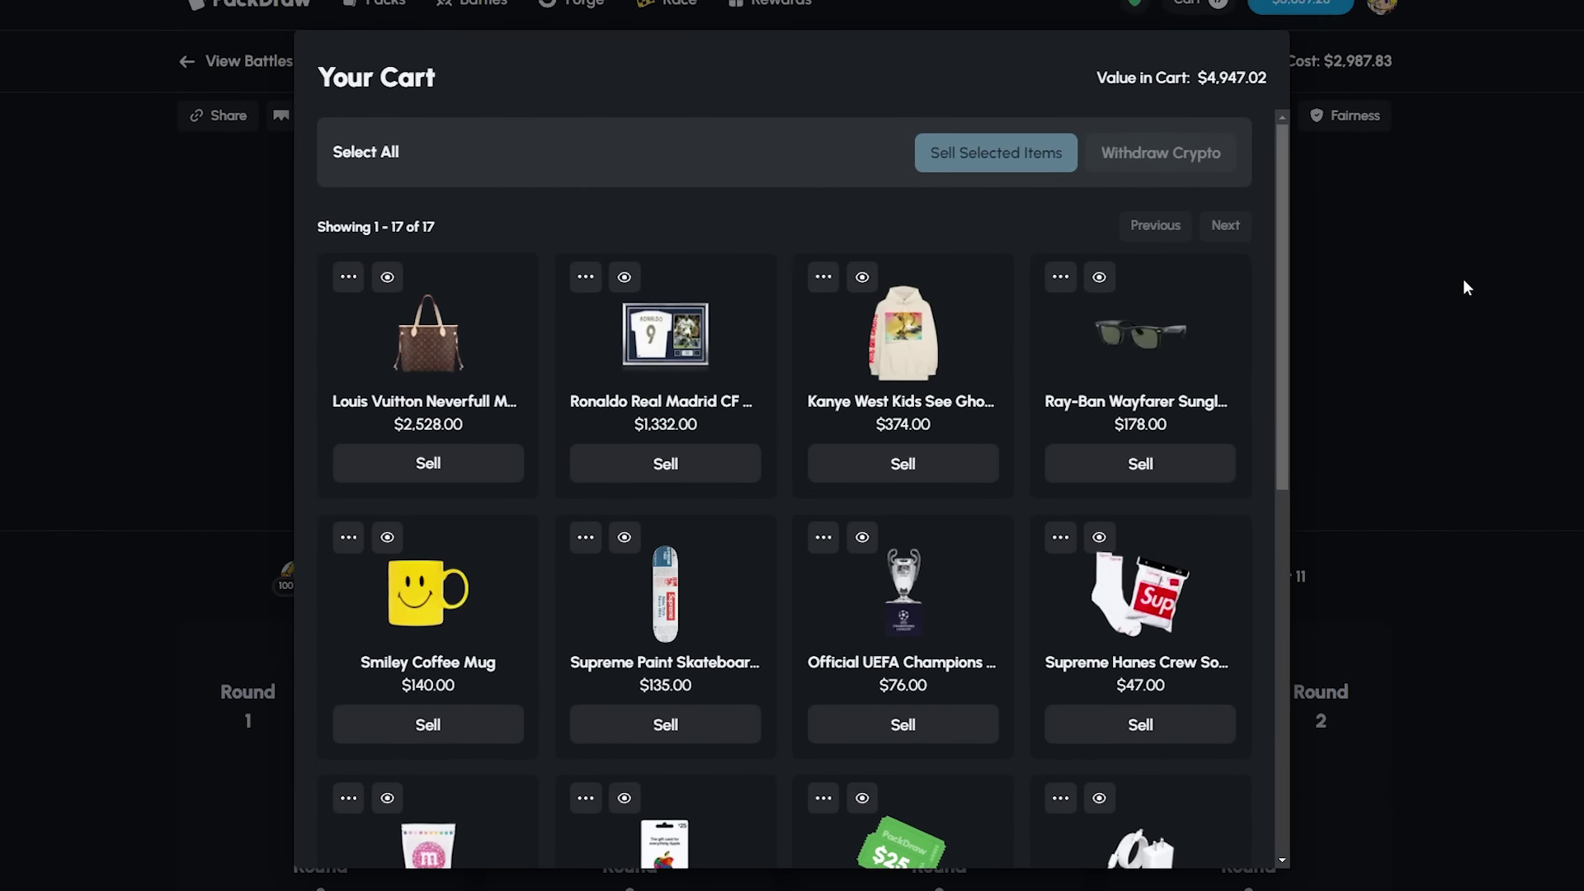
- Close the cart and watch the $2,987.83 battle end with Kazlic and Pack Bot 24 winning
left_click(1463, 279)
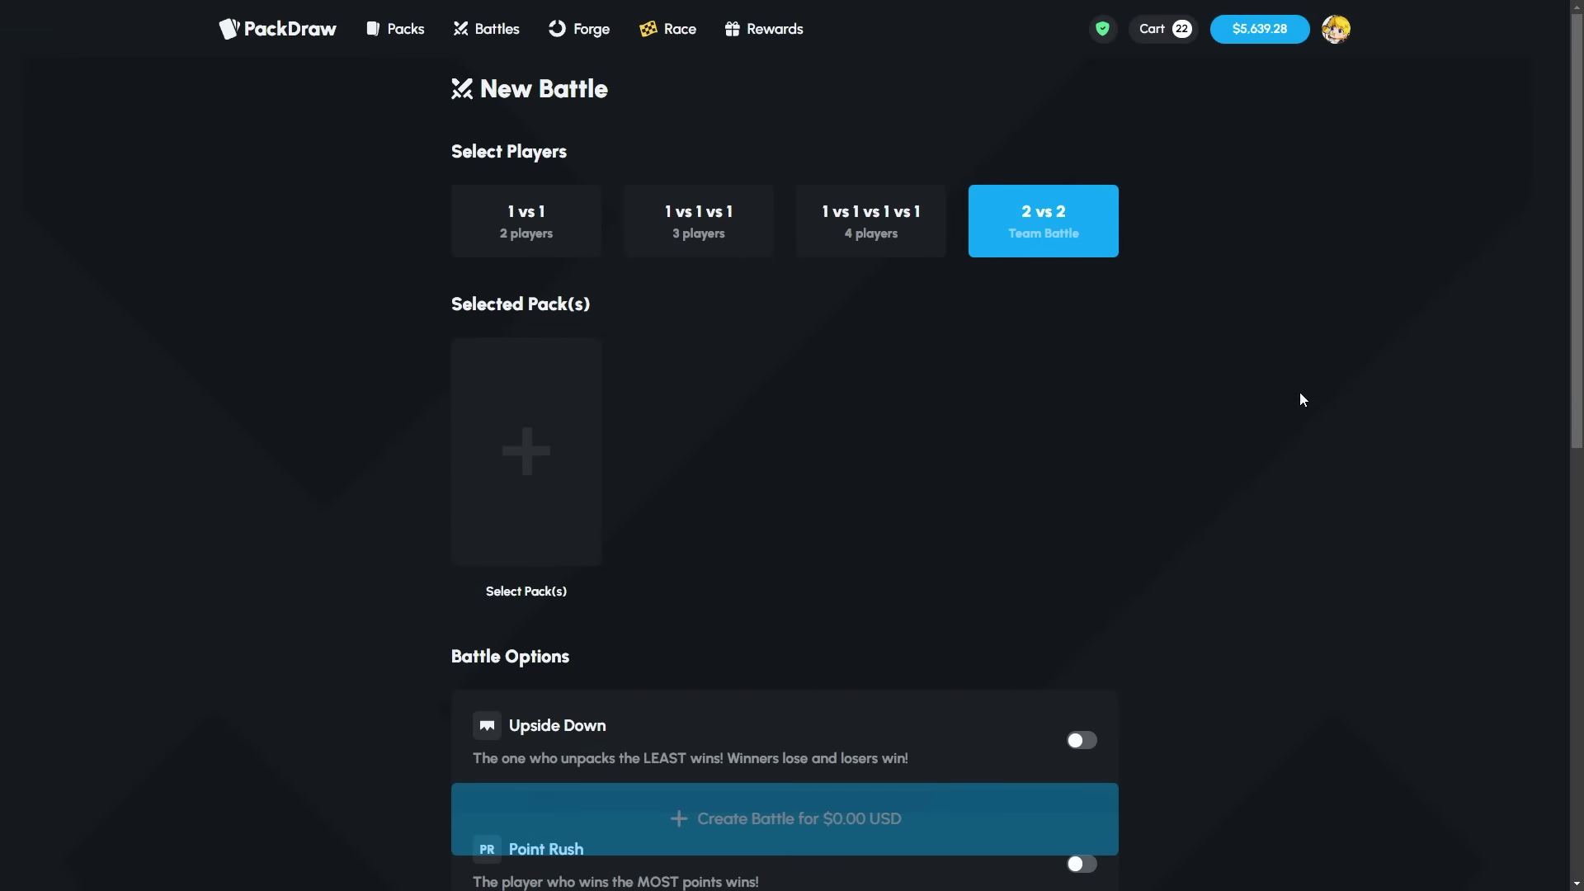
- Open the Deposit Funds window from the balance button
left_click(1269, 34)
type("K")
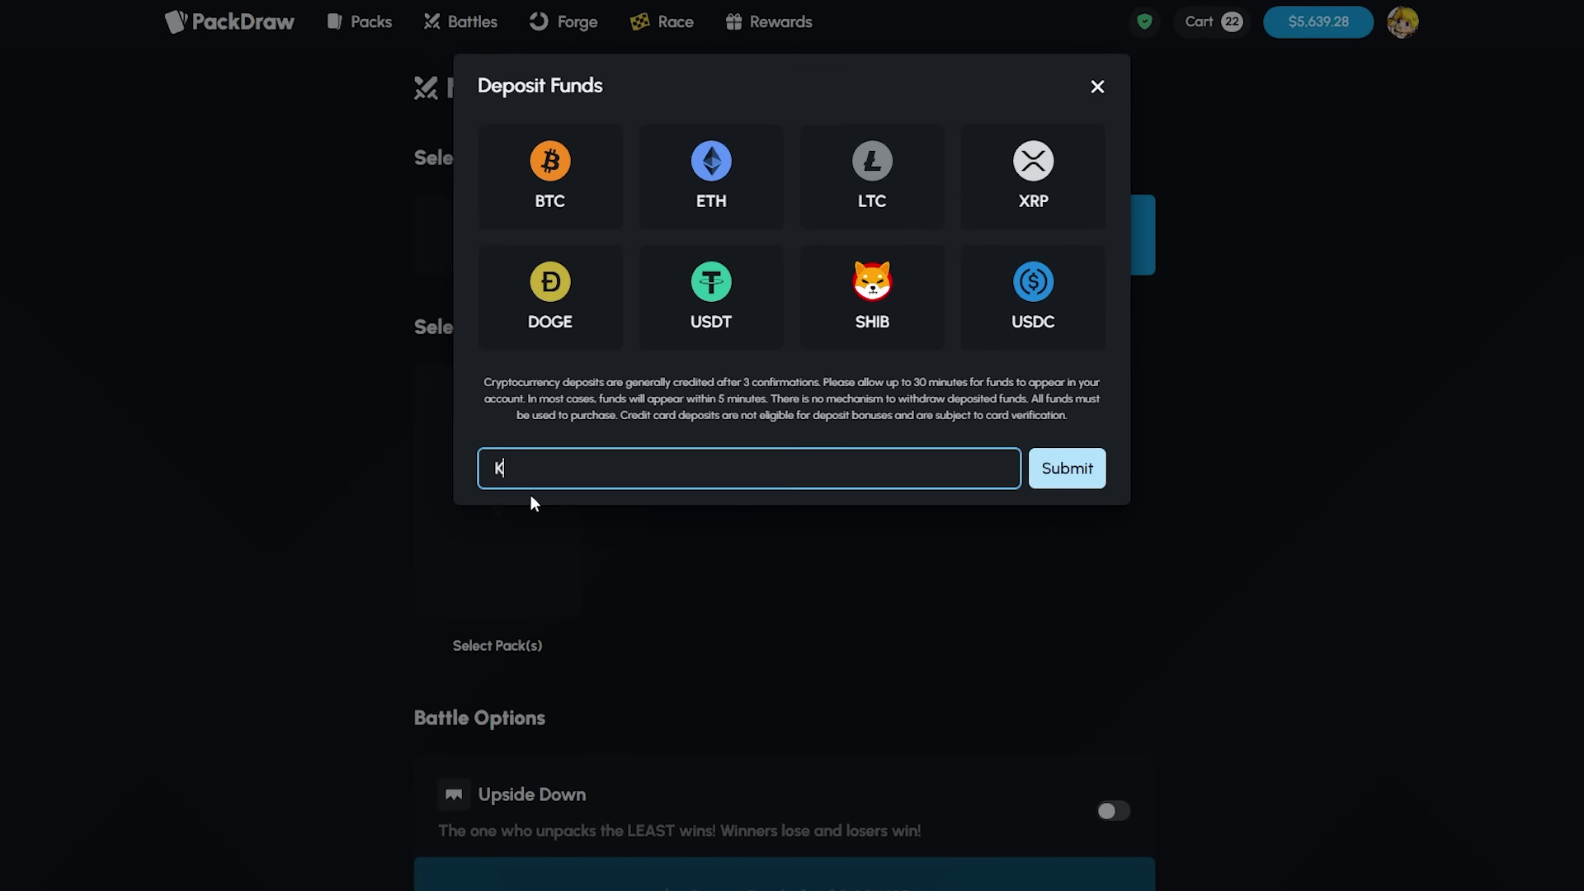
type("azlic")
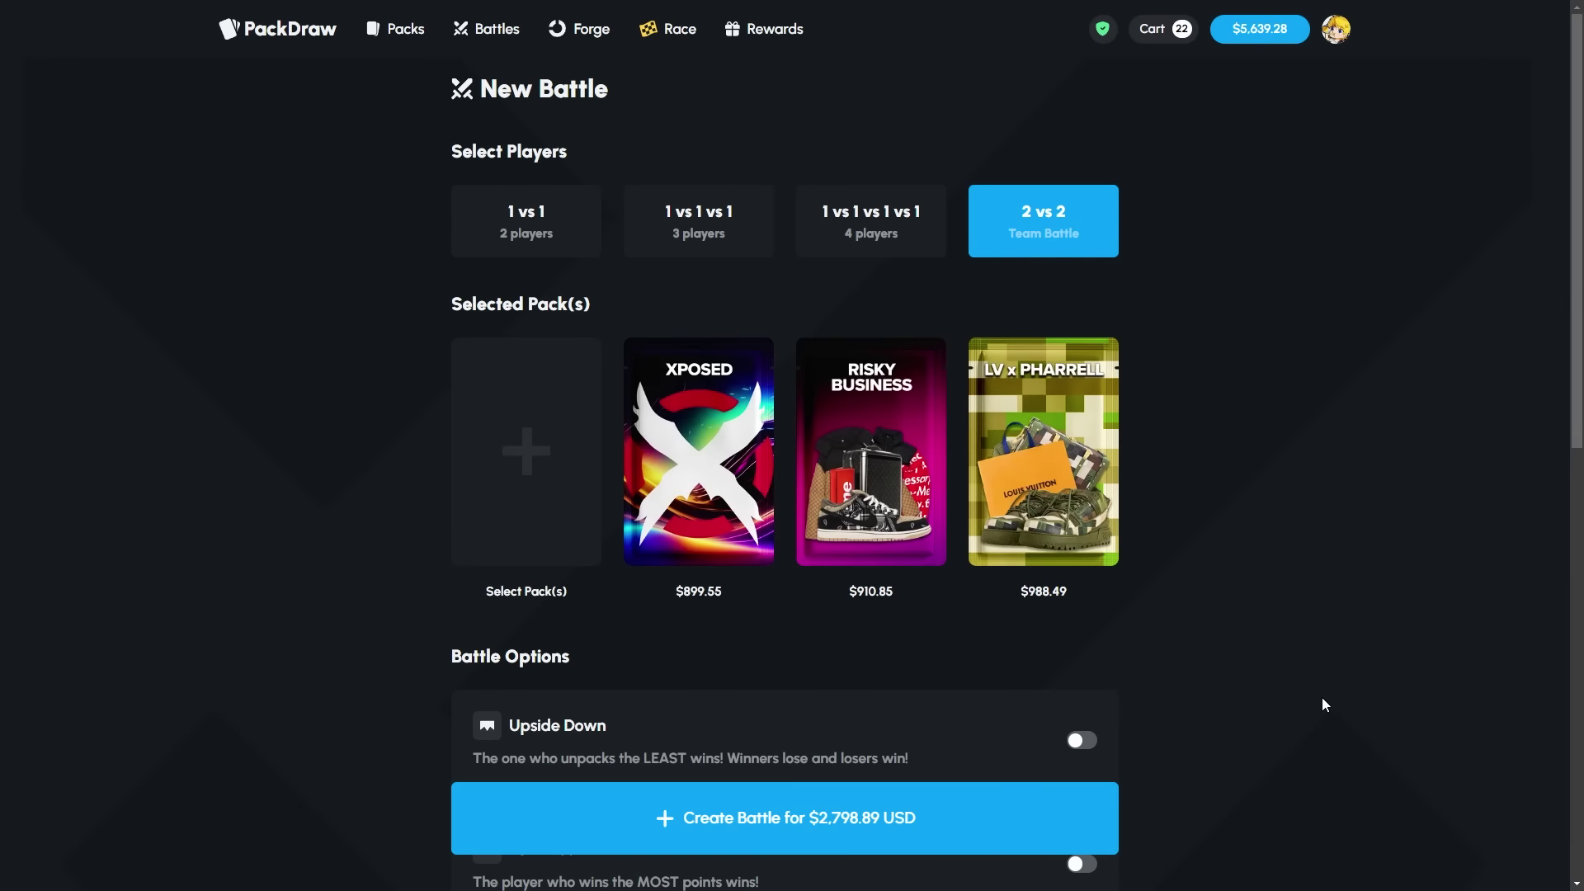
- Create the $2,798.89 team battle, check the cart, and watch all three rounds to results
left_click(911, 819)
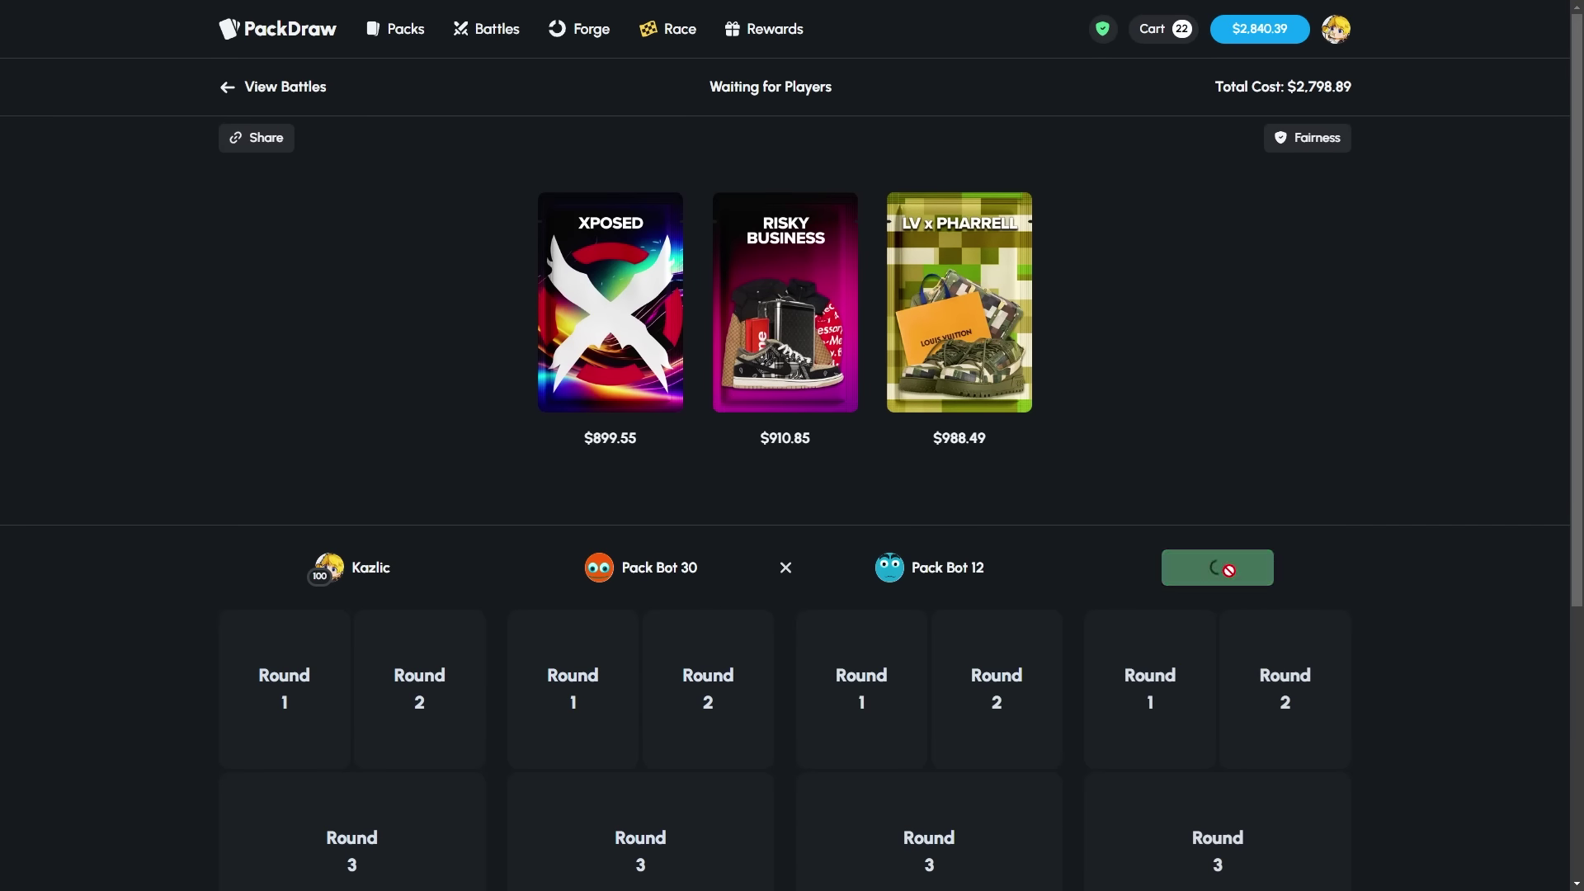
left_click(1165, 30)
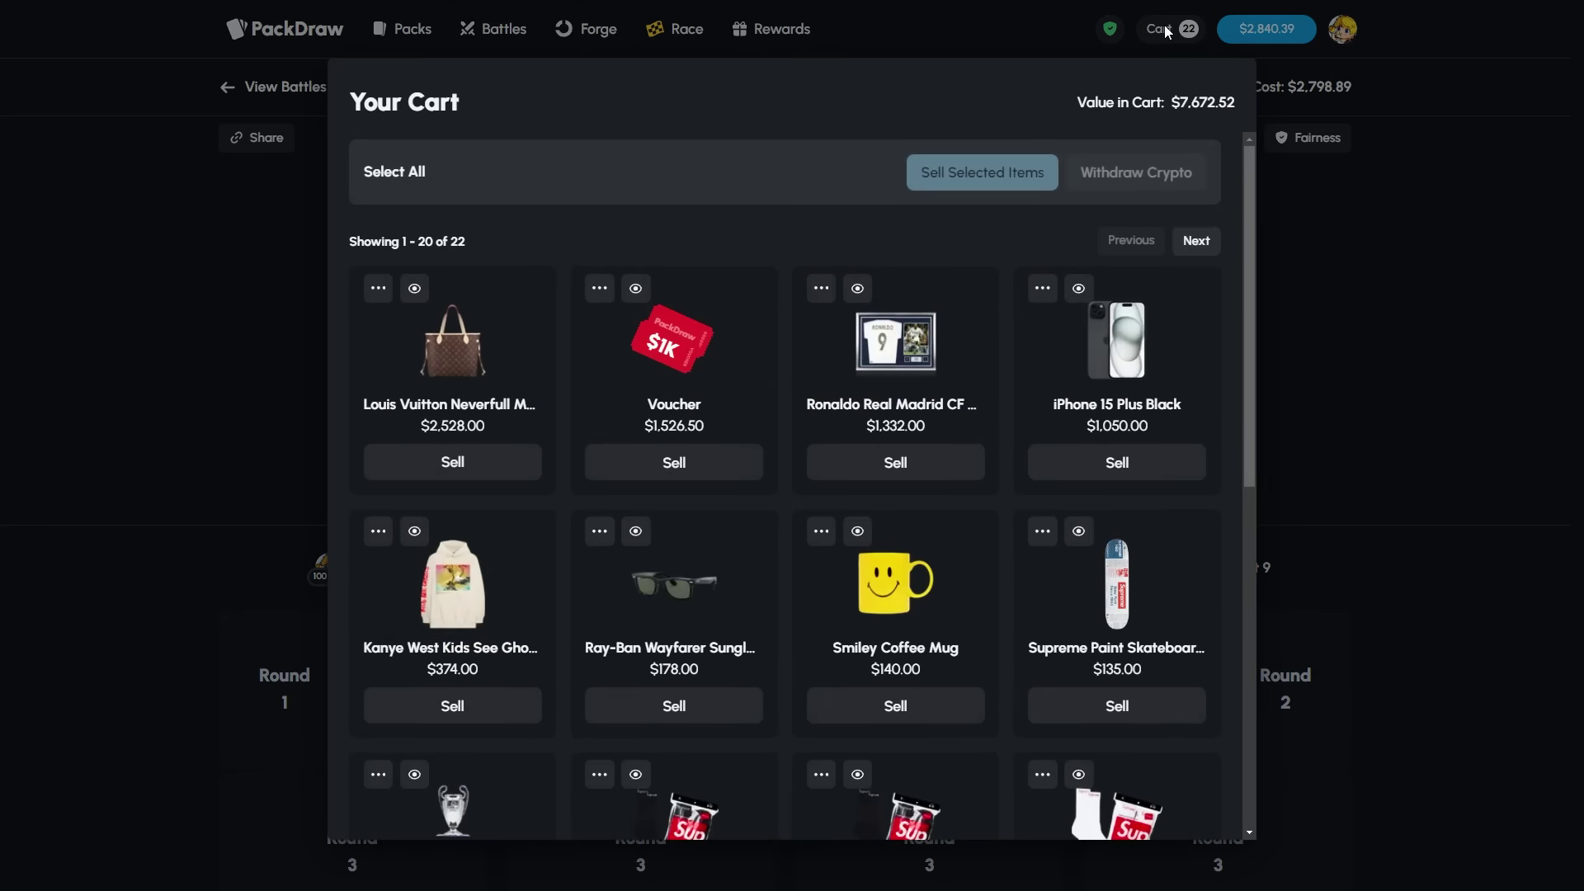
left_click(1370, 503)
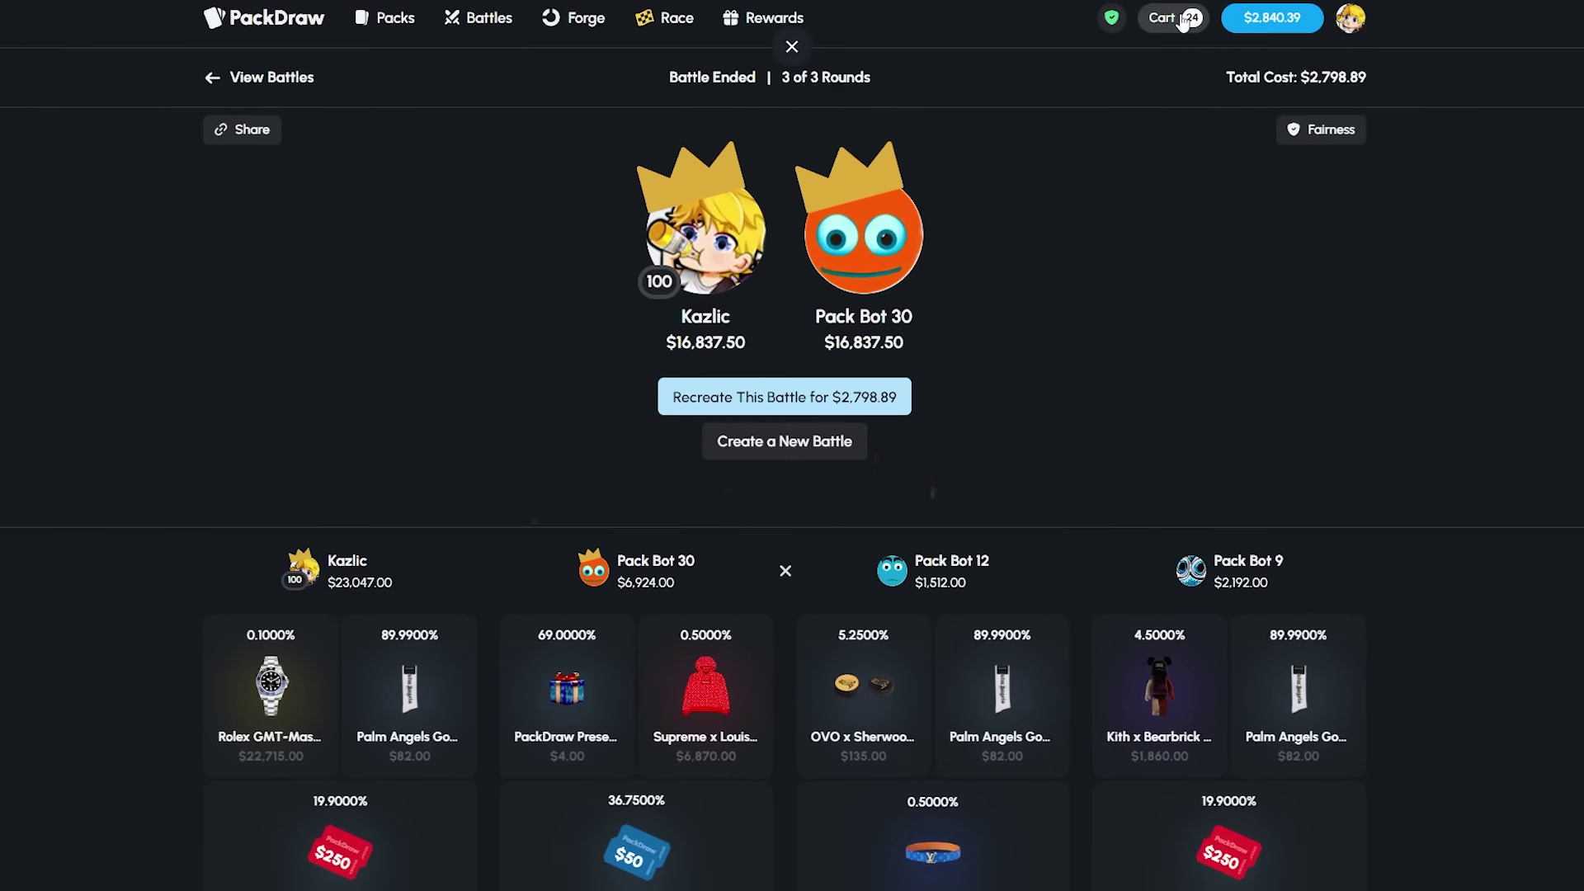
- Review the cart's $24,510.02 total value, then return to the battle results
left_click(1170, 18)
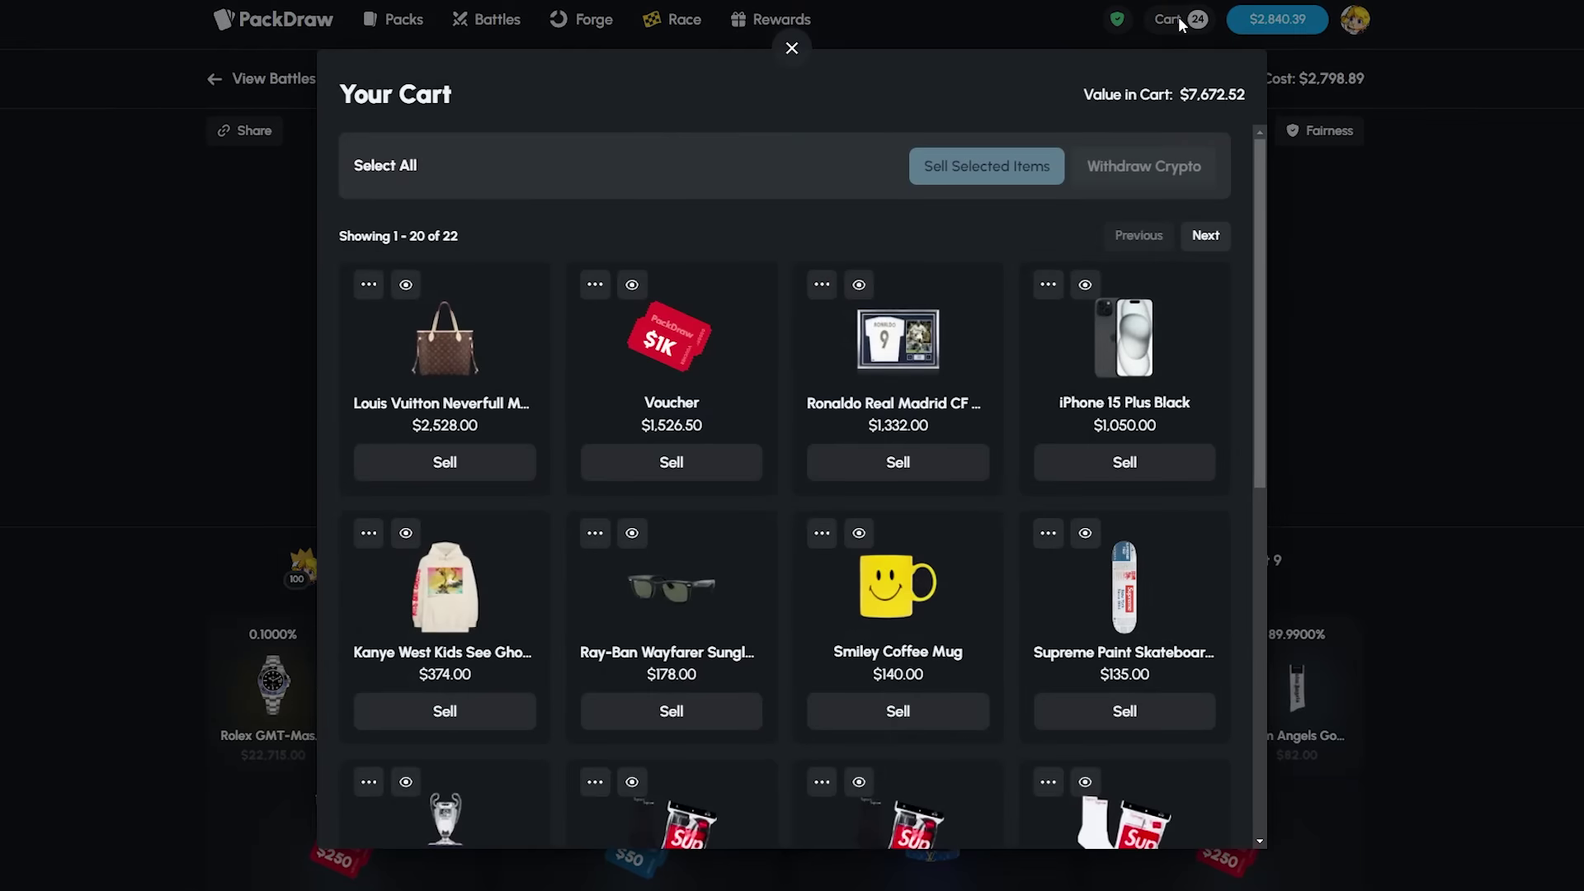
double_click(1207, 103)
left_click(1335, 312)
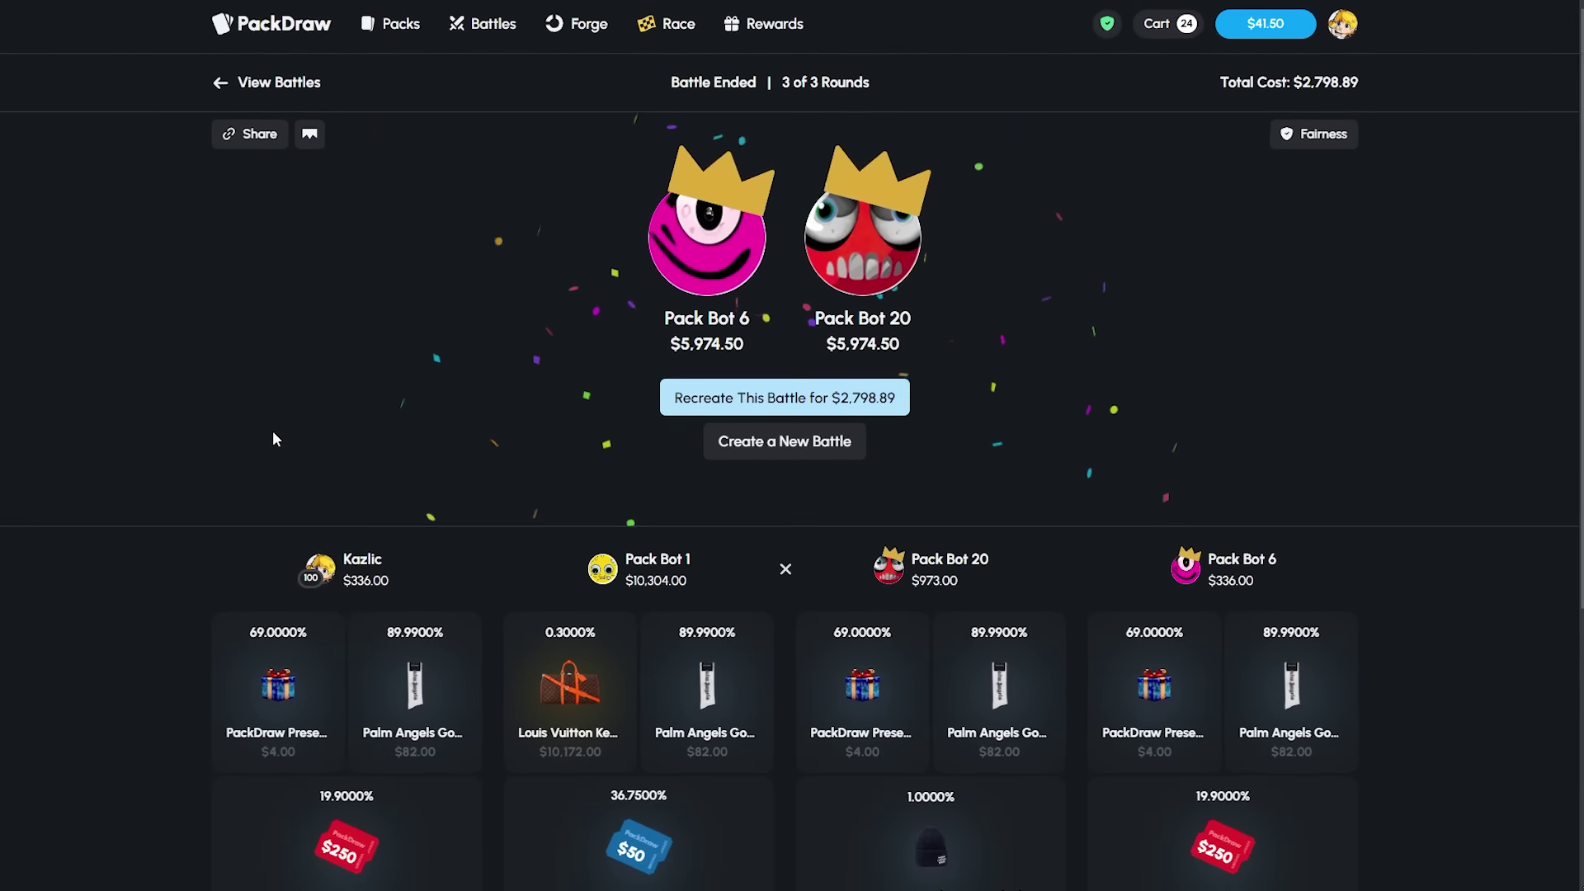
- Sell the Louis Vuitton bag and the $1K voucher from the cart
left_click(1192, 38)
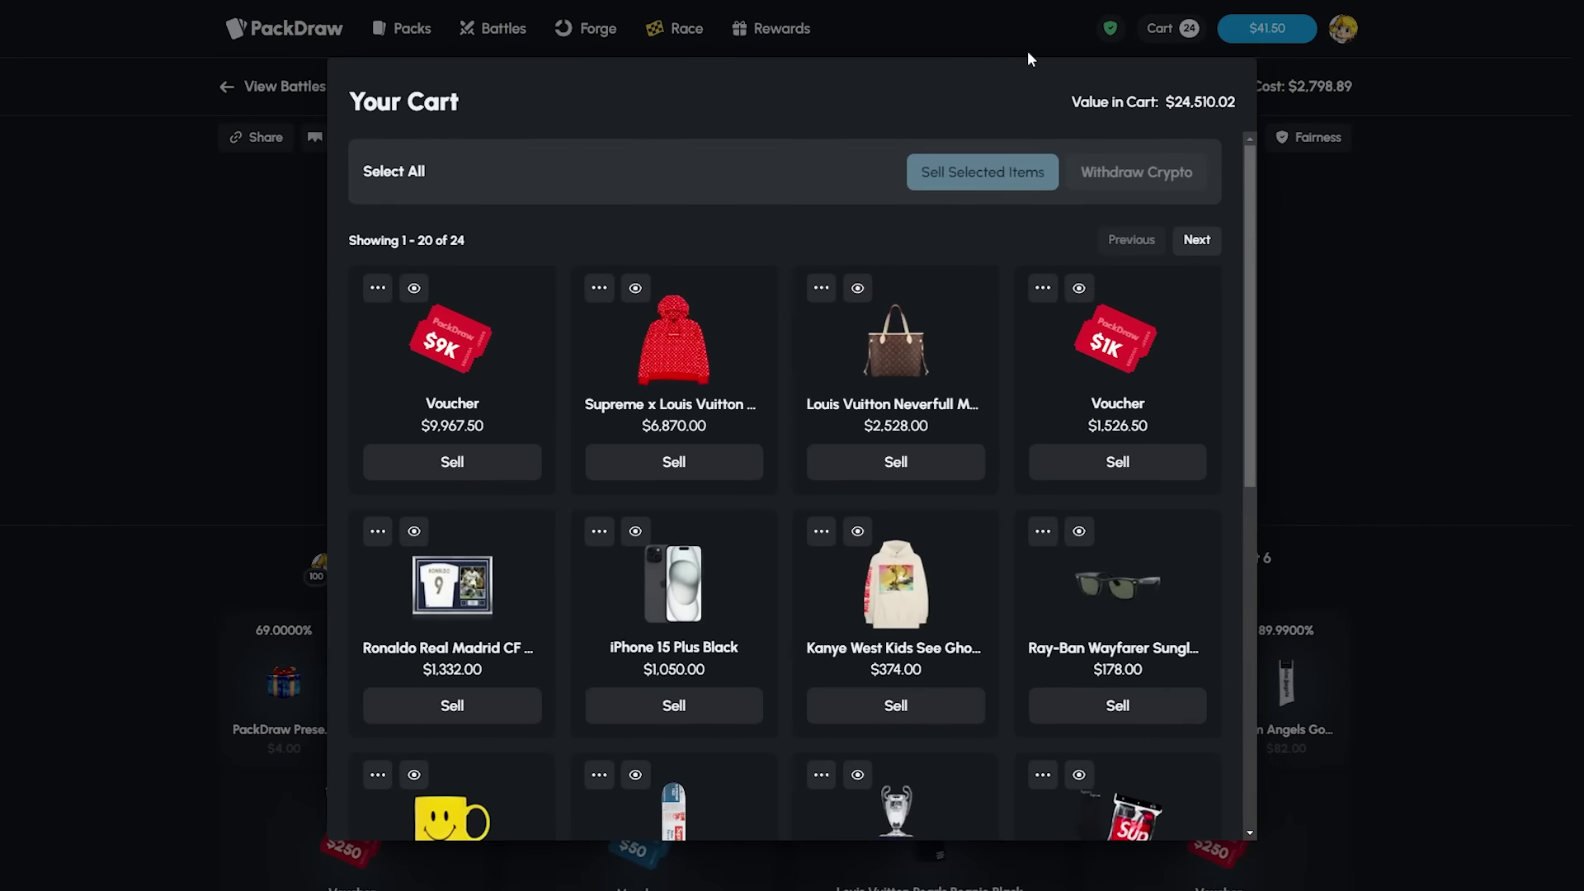
left_click(900, 387)
left_click(1040, 177)
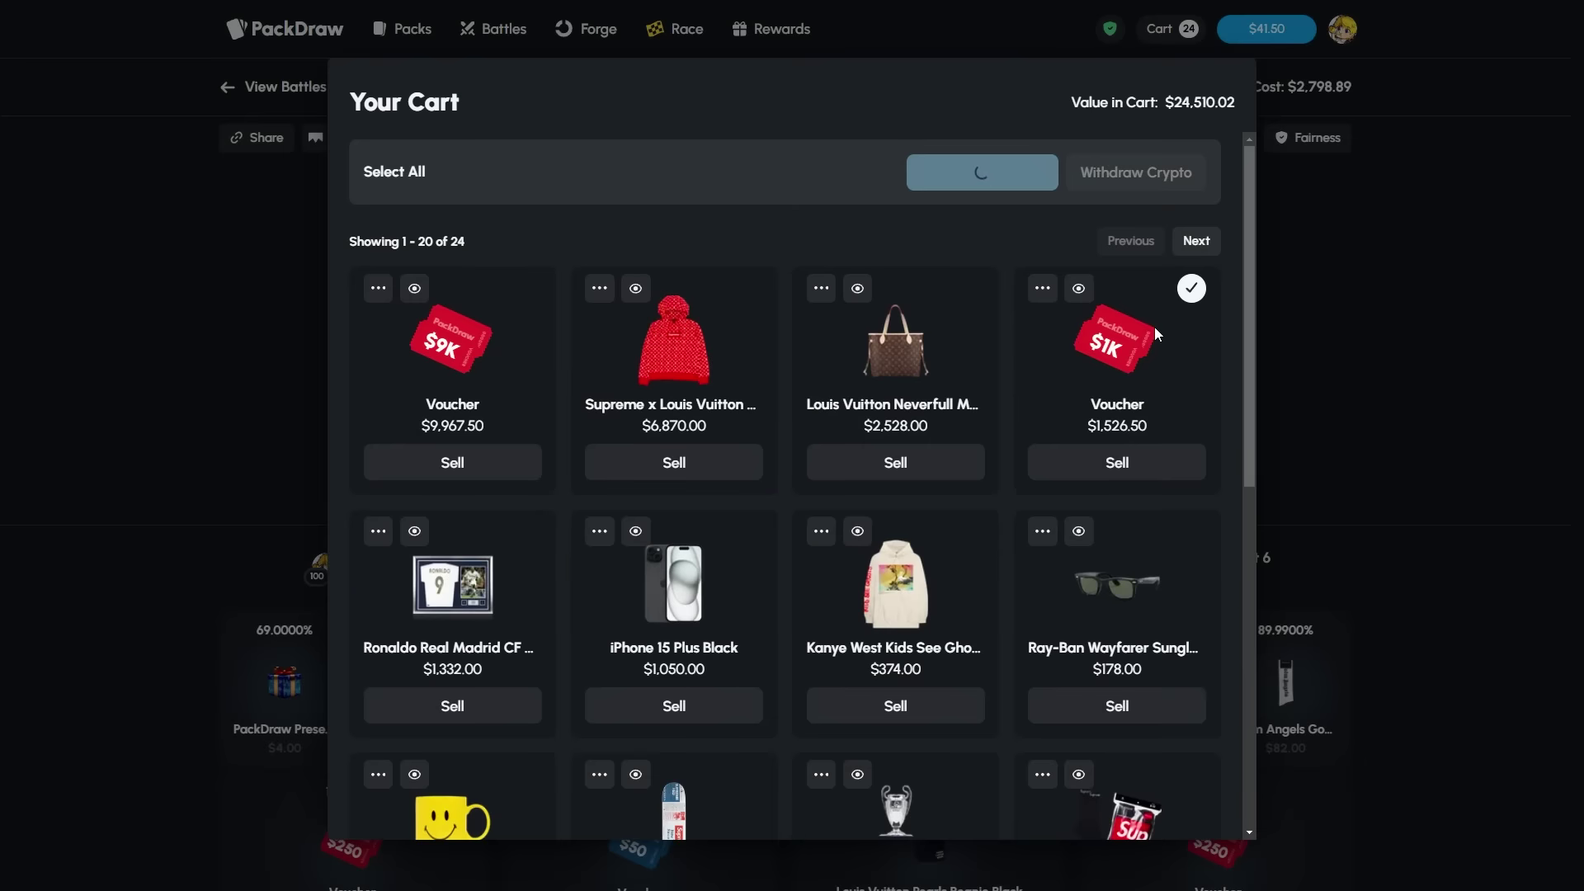
left_click(1292, 396)
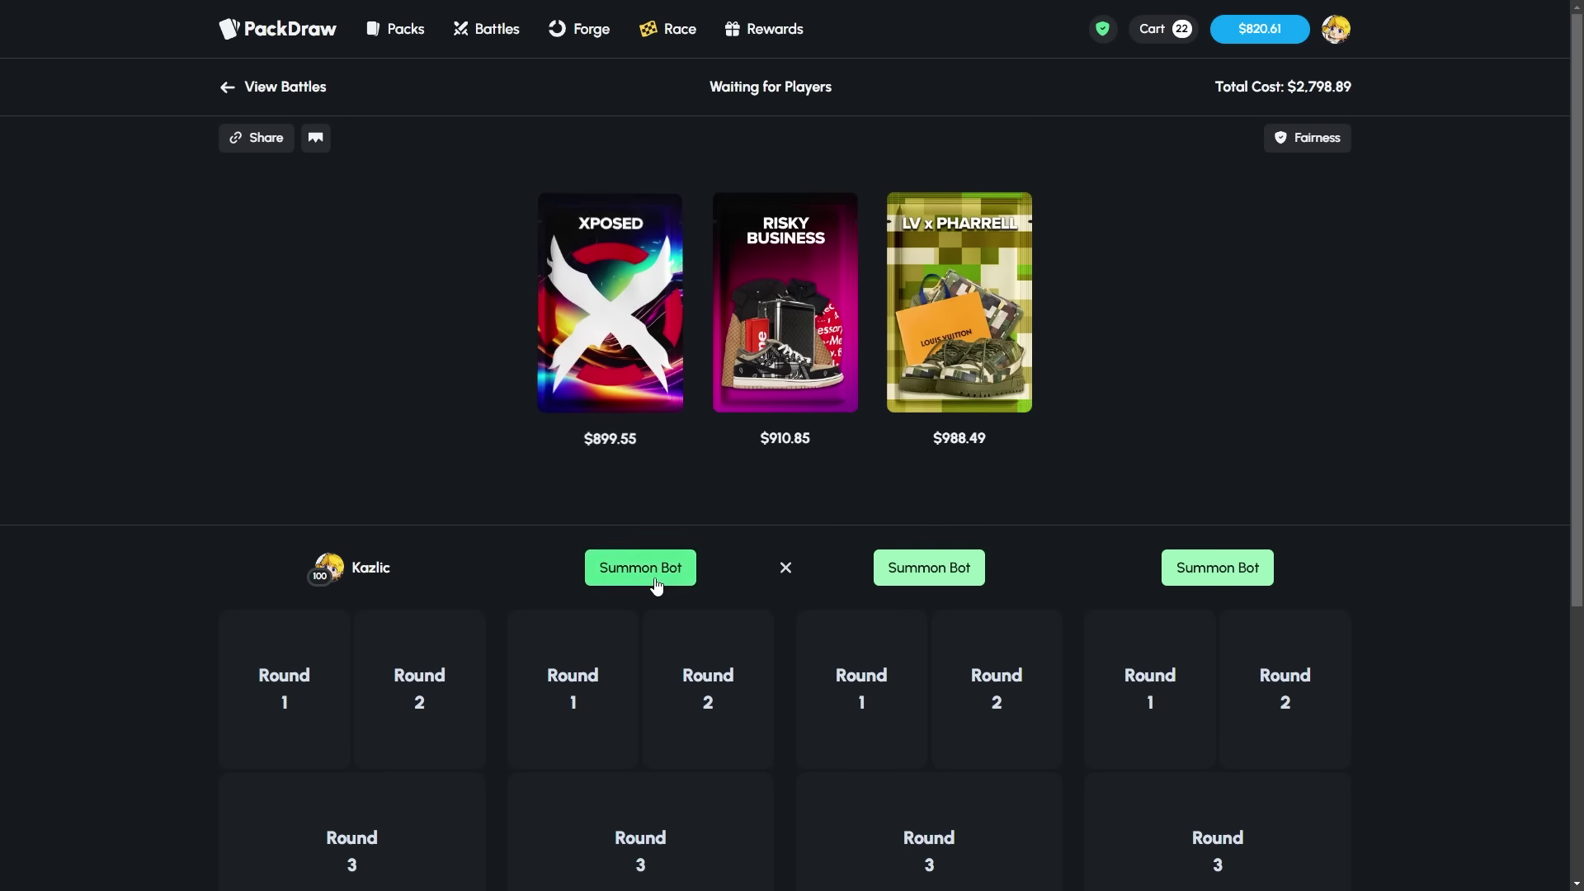
- Summon bots to fill the empty player slots in the rerun battle
left_click(1214, 565)
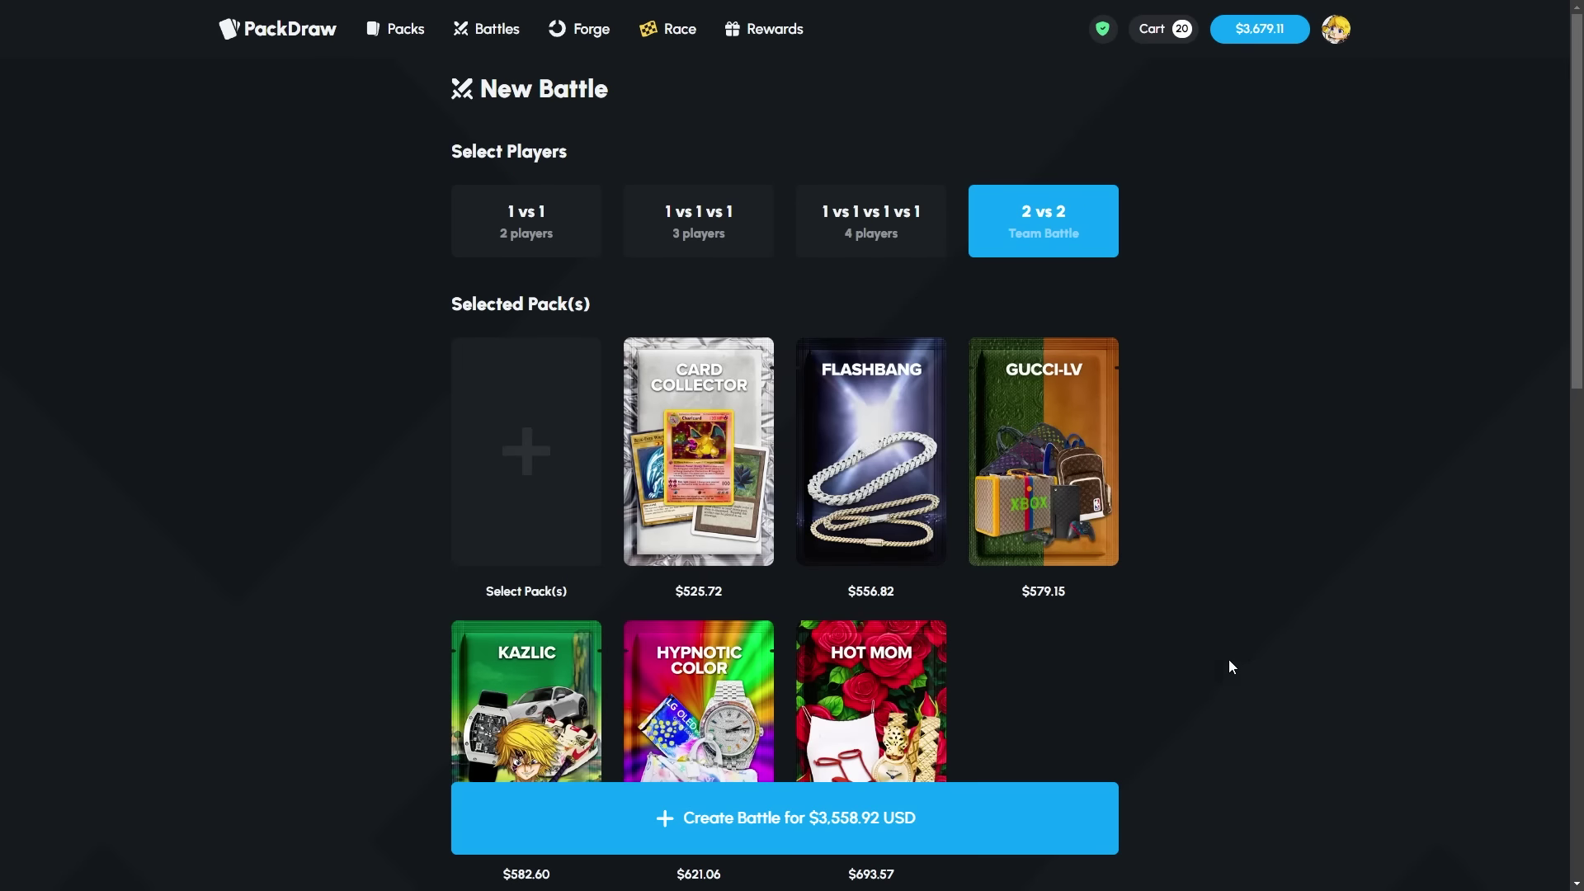
scroll(1230, 667, "down", 2)
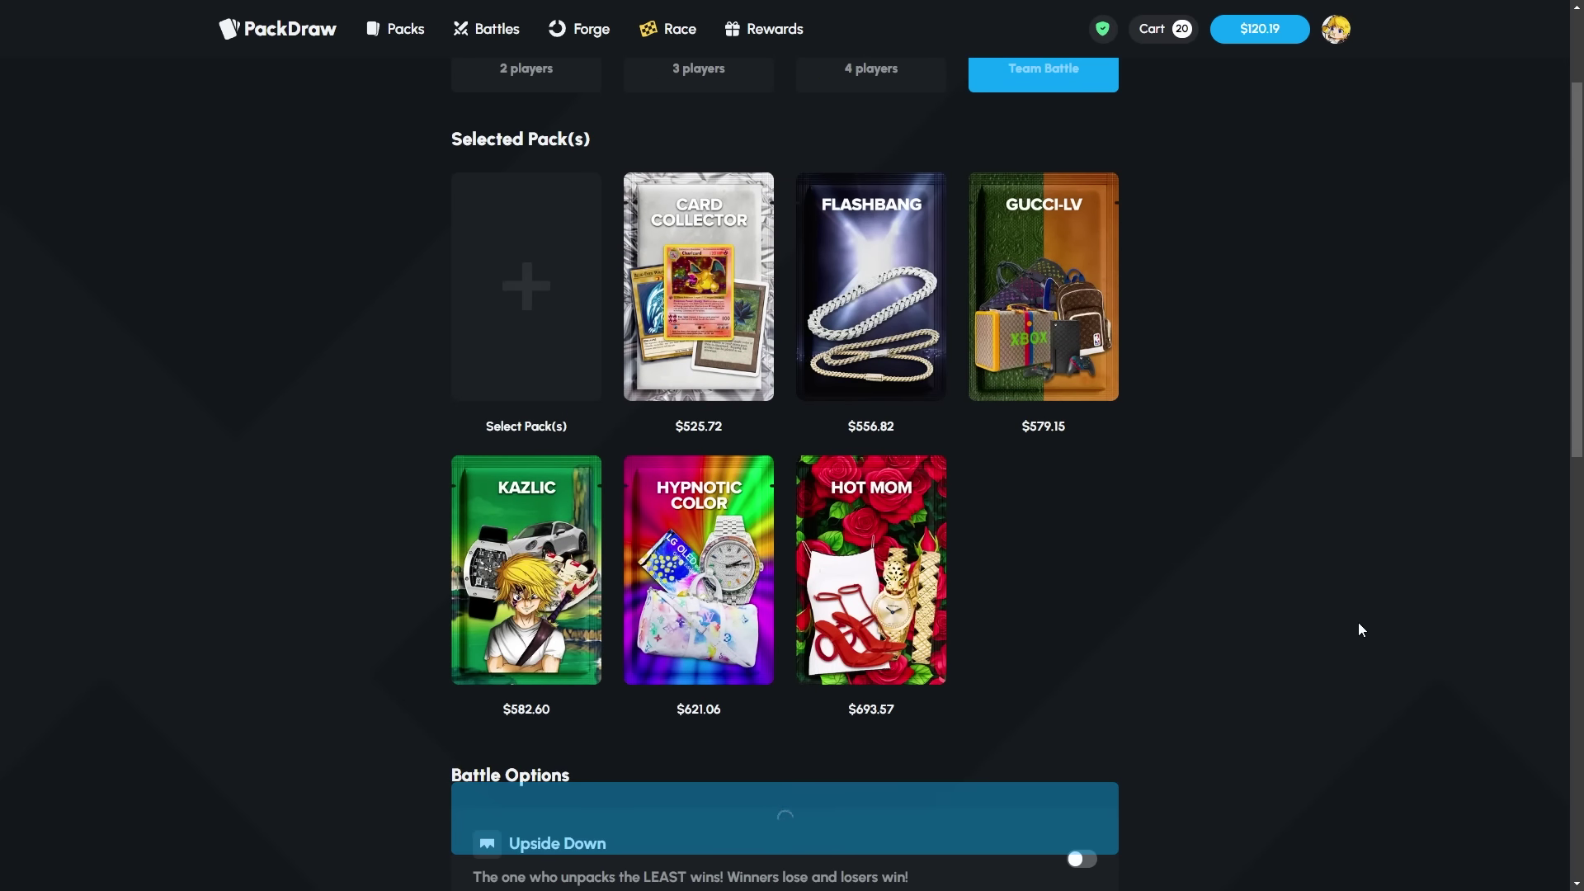
- Fill an empty seat in the $3,558.92 2 vs 2 battle with a bot
left_click(640, 567)
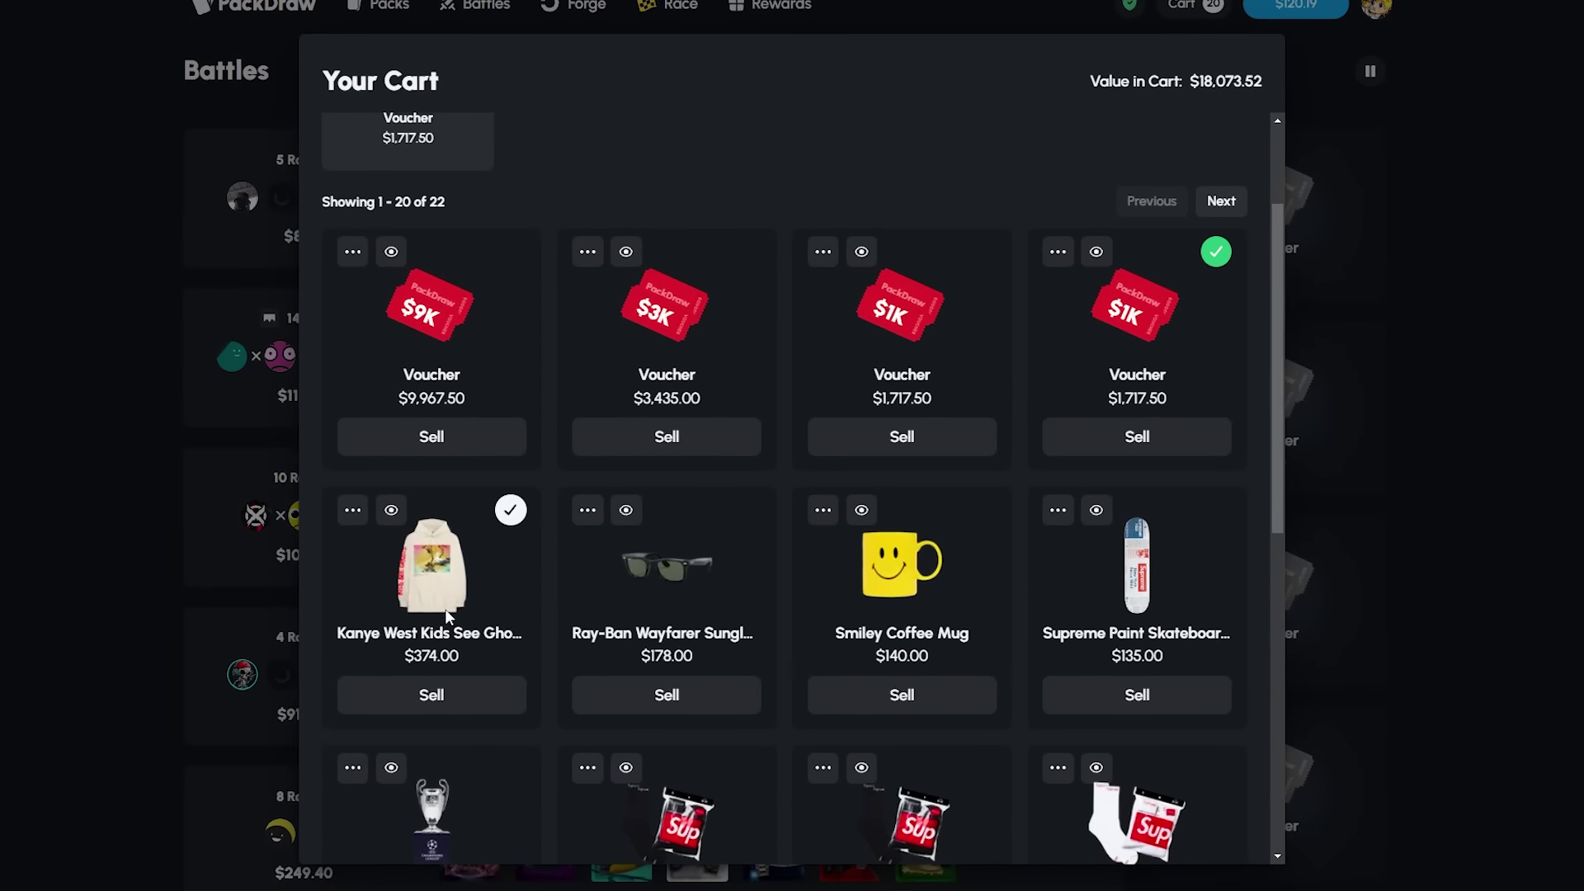
- Sell the coffee mug and the other selected cart items for balance
left_click(975, 601)
scroll(999, 511, "up", 3)
left_click(955, 156)
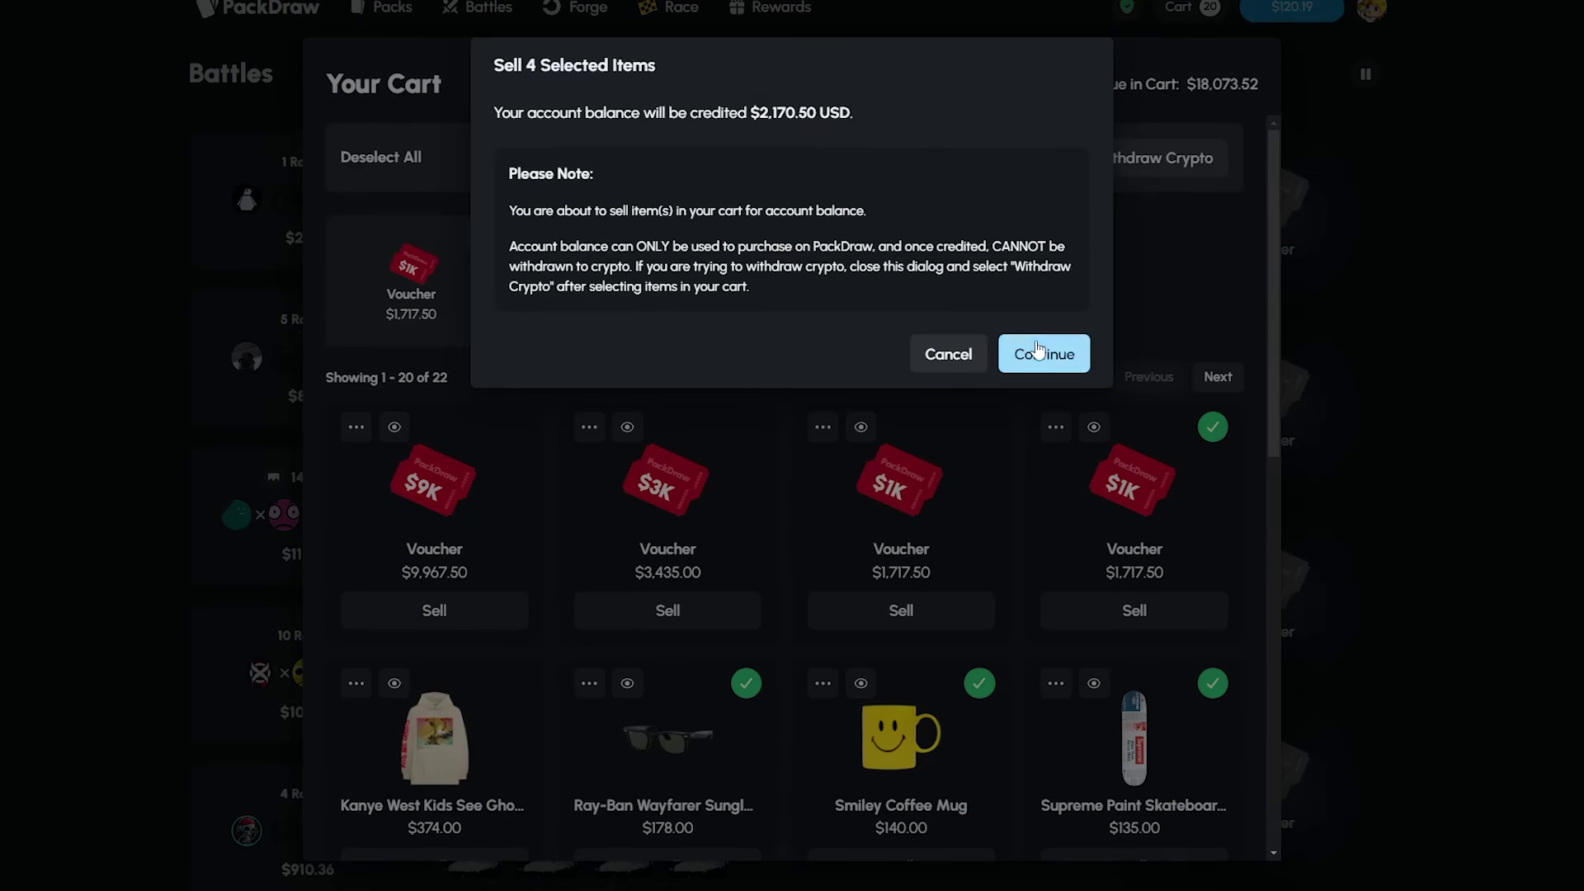
left_click(1044, 355)
left_click(1400, 301)
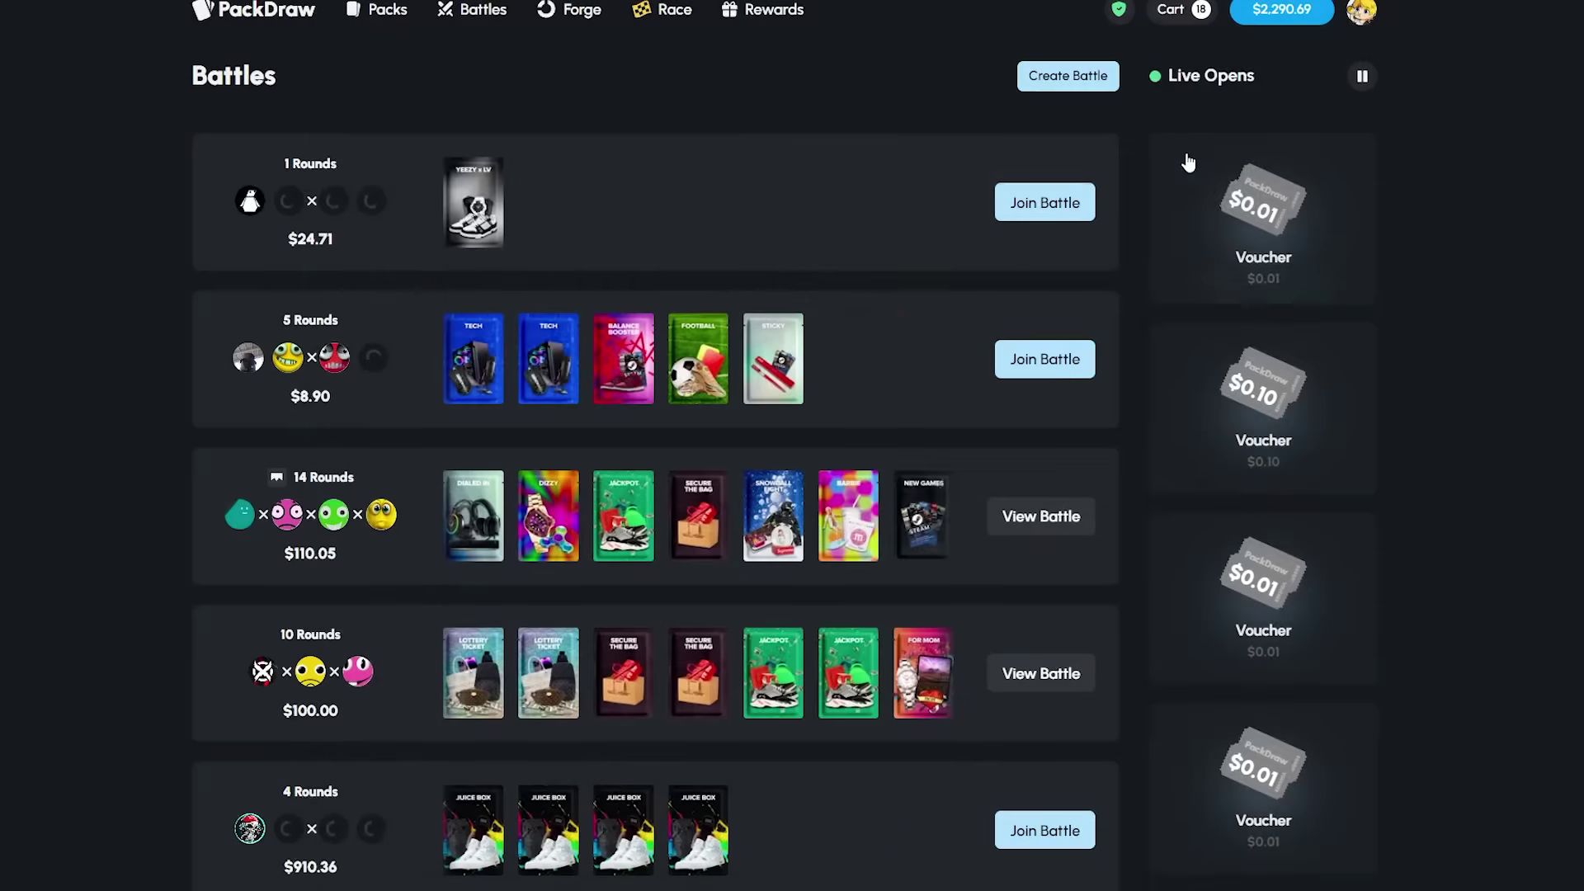
- Set up a new battle with the Keepall and Yacht Party packs, Keepall first
left_click(1067, 74)
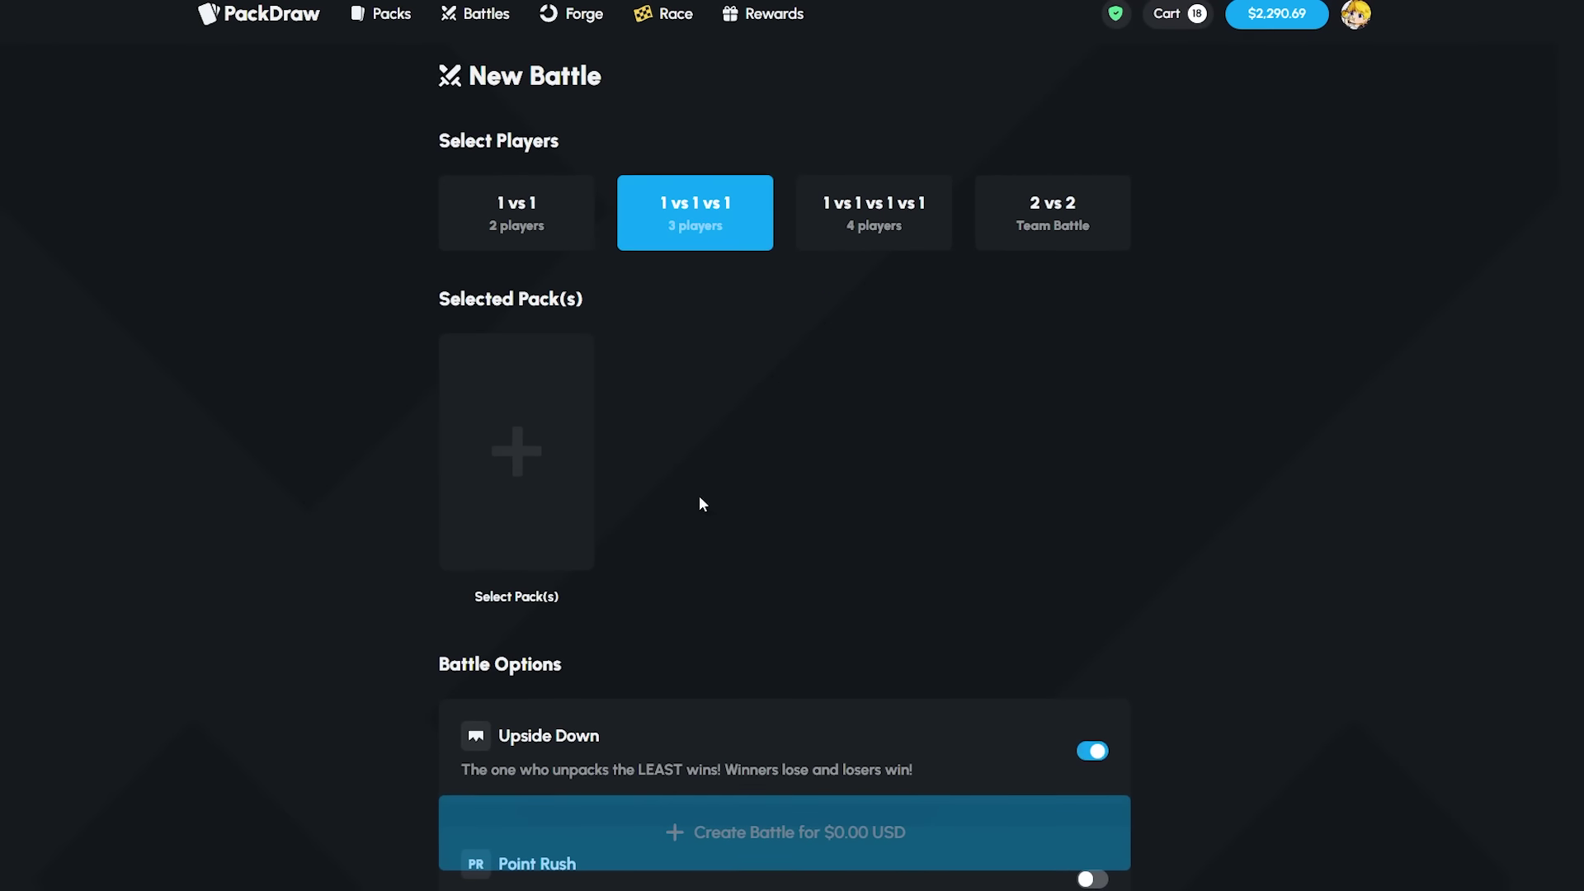
left_click(550, 389)
scroll(873, 434, "down", 3)
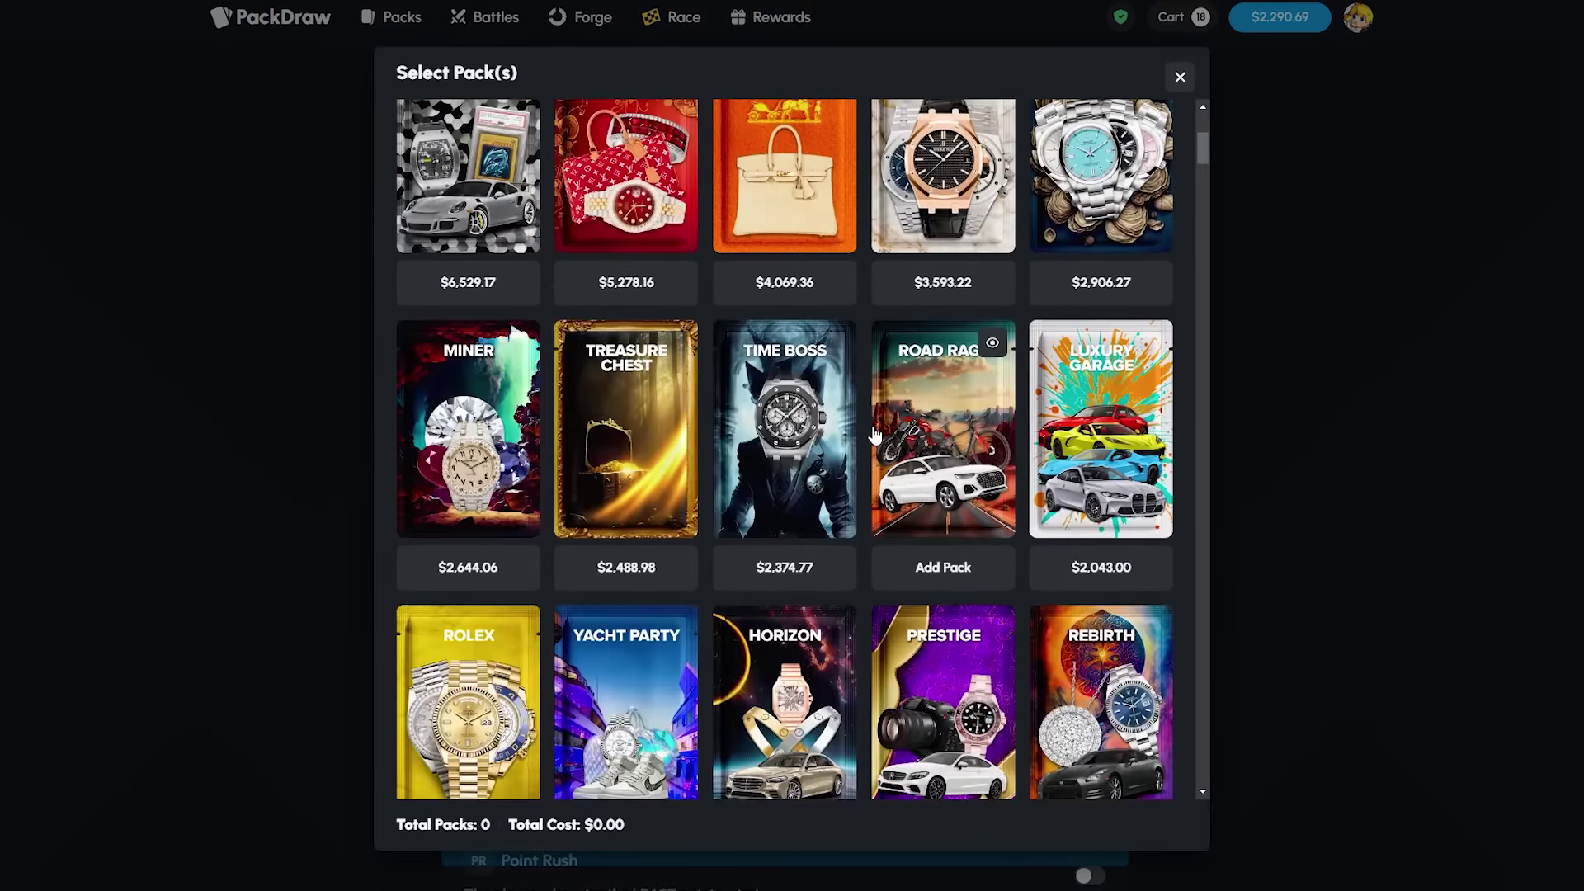
scroll(874, 434, "down", 1)
scroll(875, 434, "down", 1)
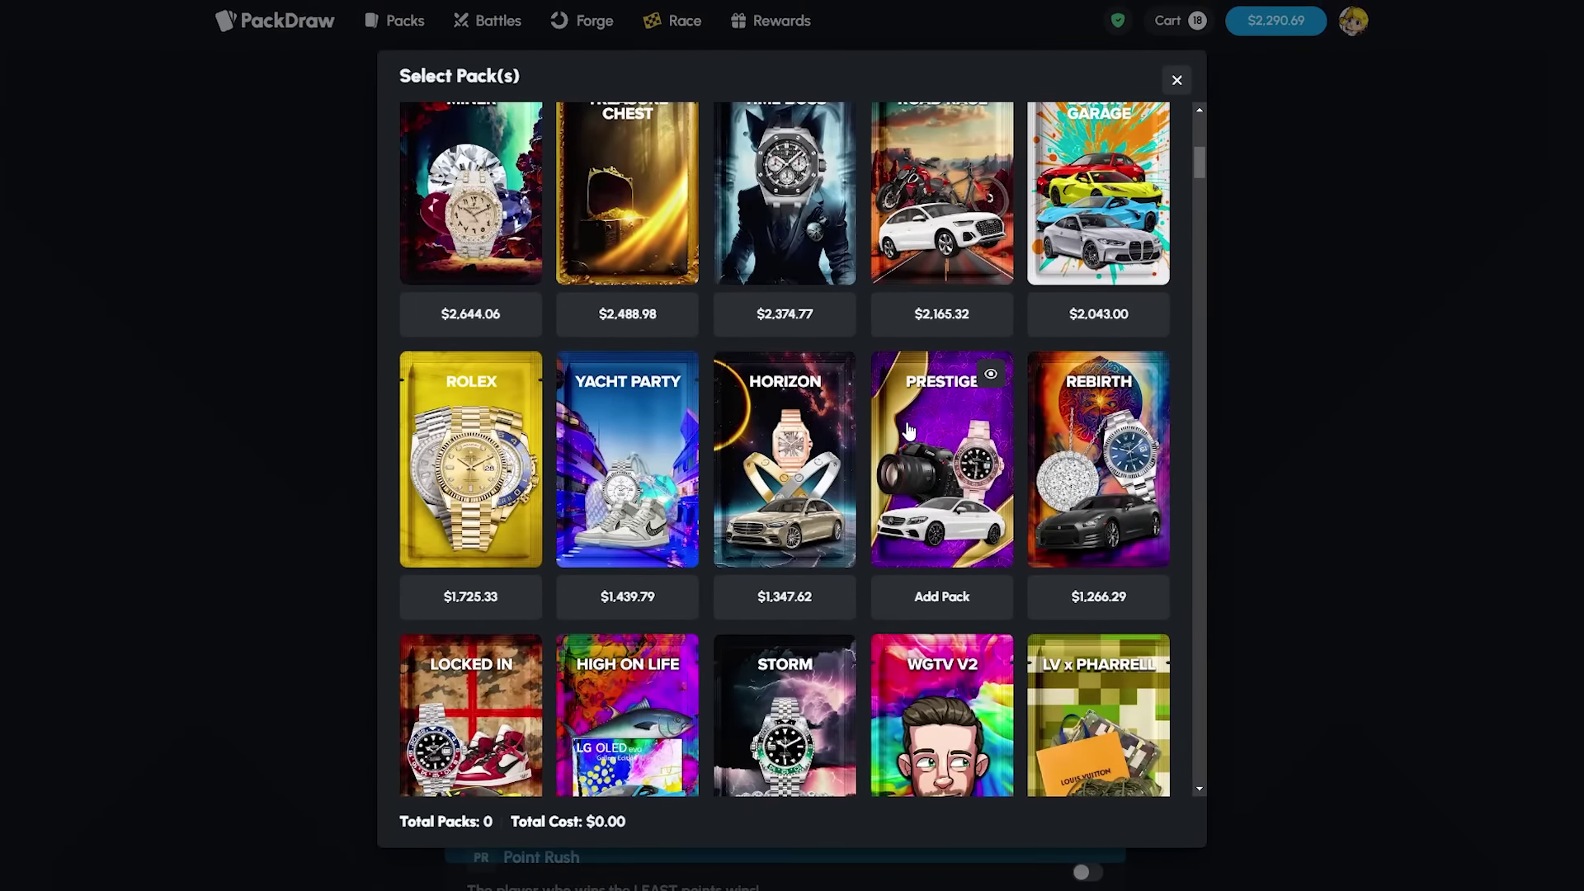
scroll(866, 372, "up", 2)
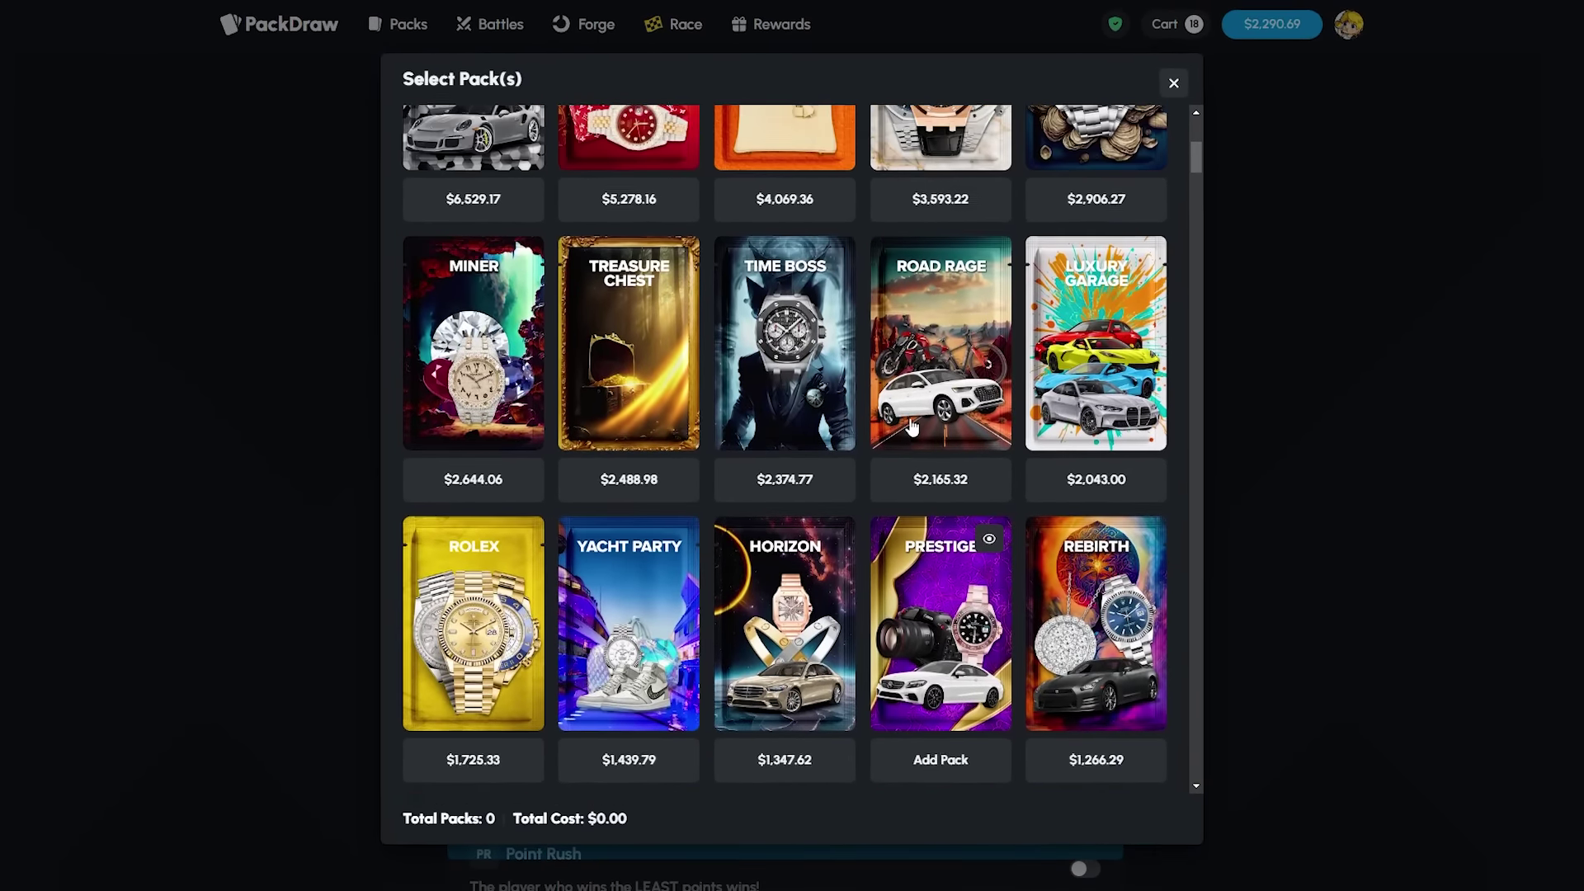
scroll(474, 744, "down", 2)
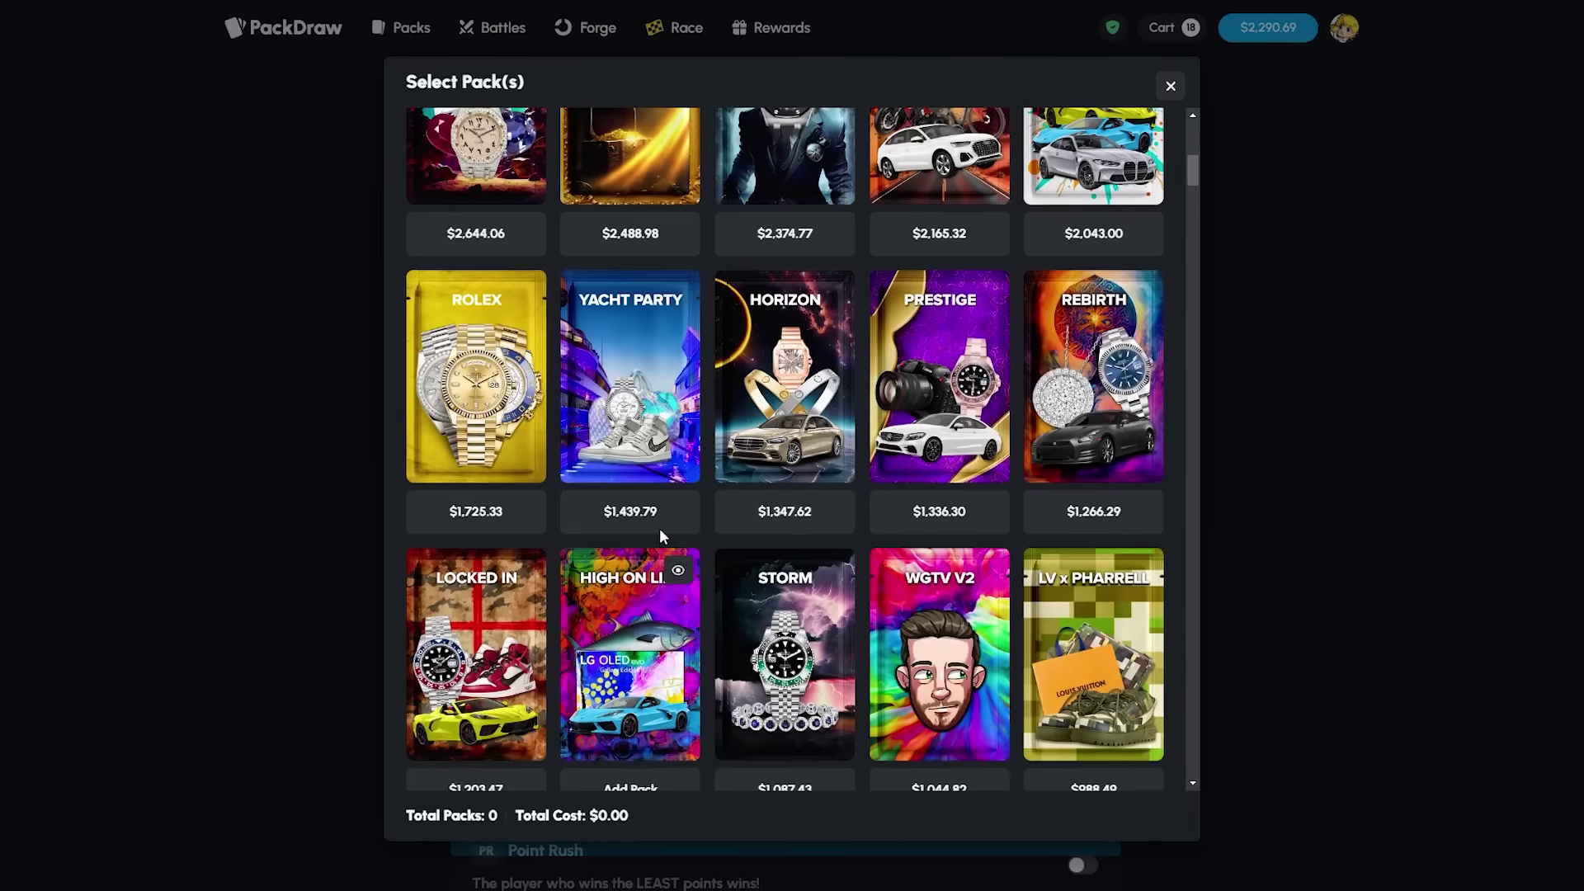
left_click(630, 510)
scroll(887, 579, "down", 2)
scroll(881, 578, "down", 1)
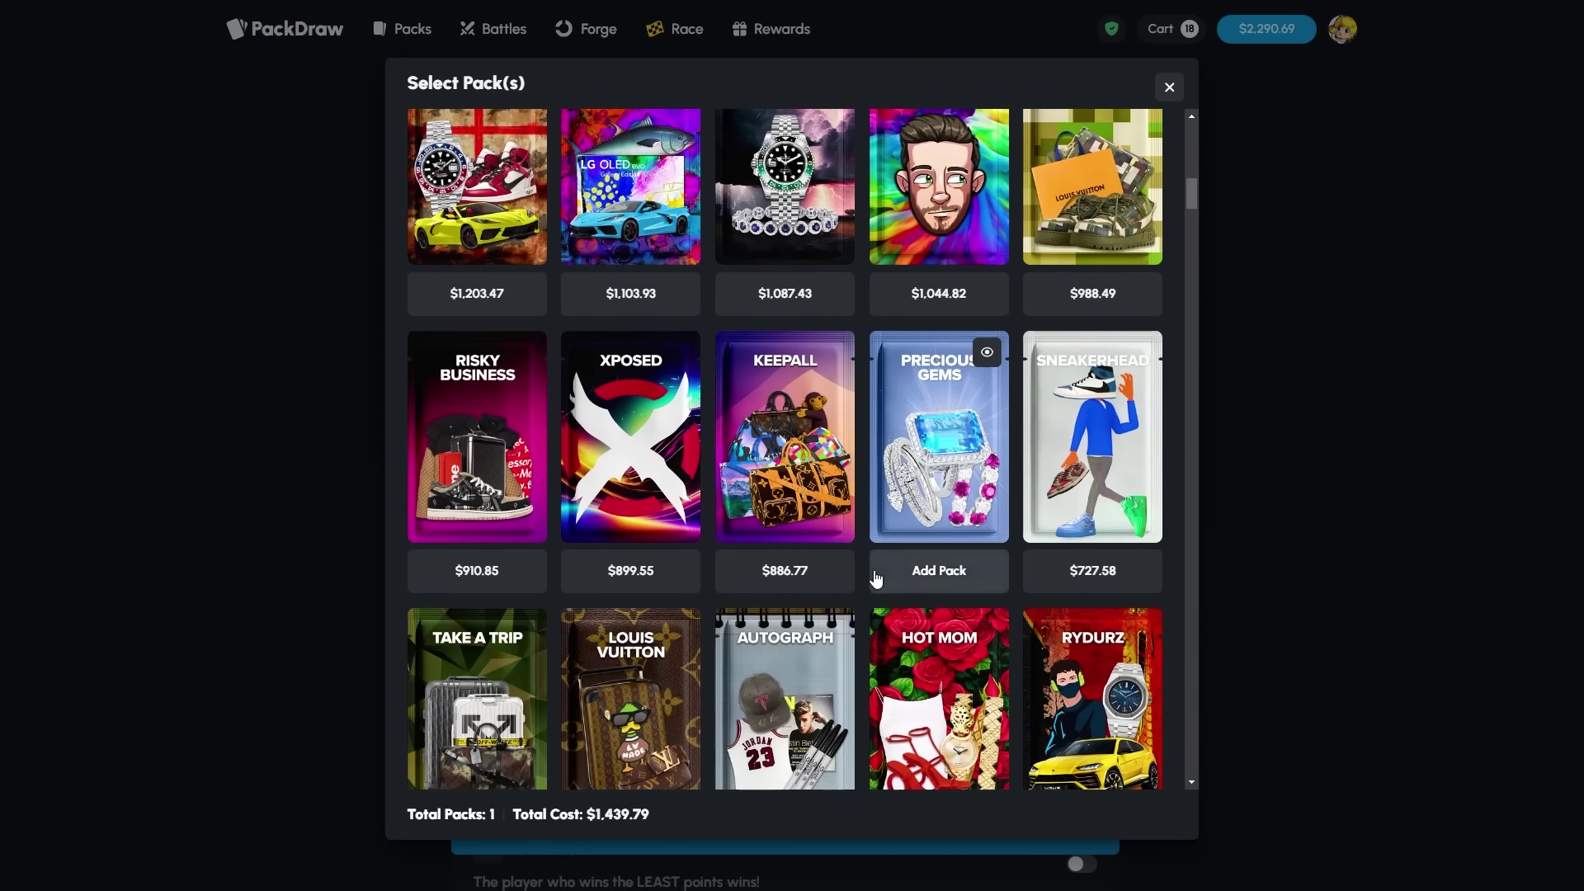
left_click(1269, 520)
left_click_drag(867, 458, 642, 431)
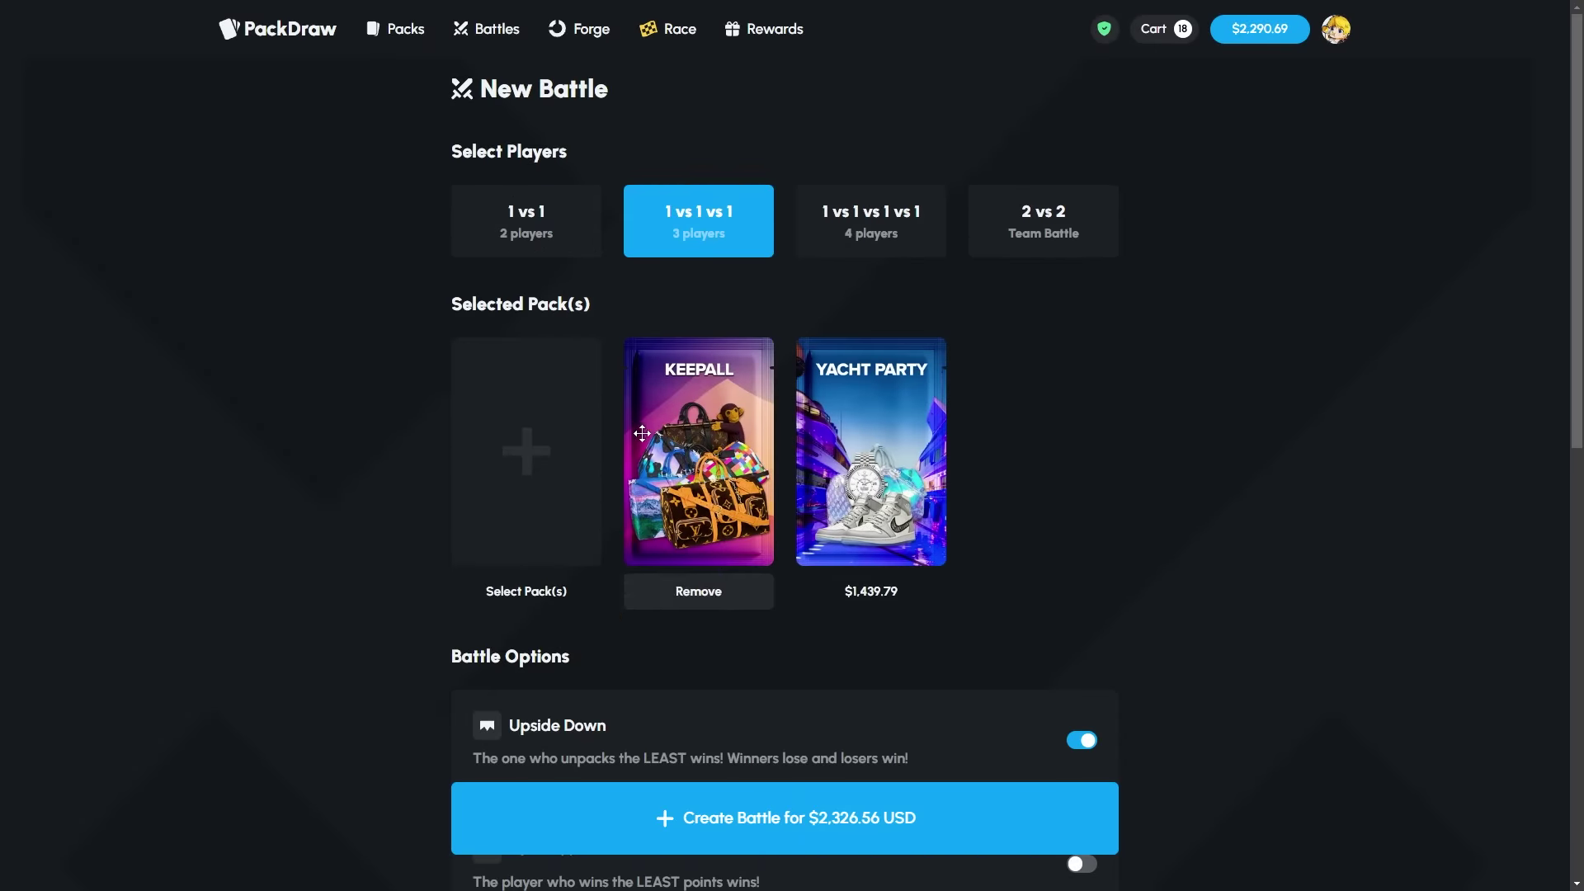
- Sell two Supreme socks and two other small items for $247
left_click(1151, 29)
scroll(793, 495, "down", 2)
left_click(969, 366)
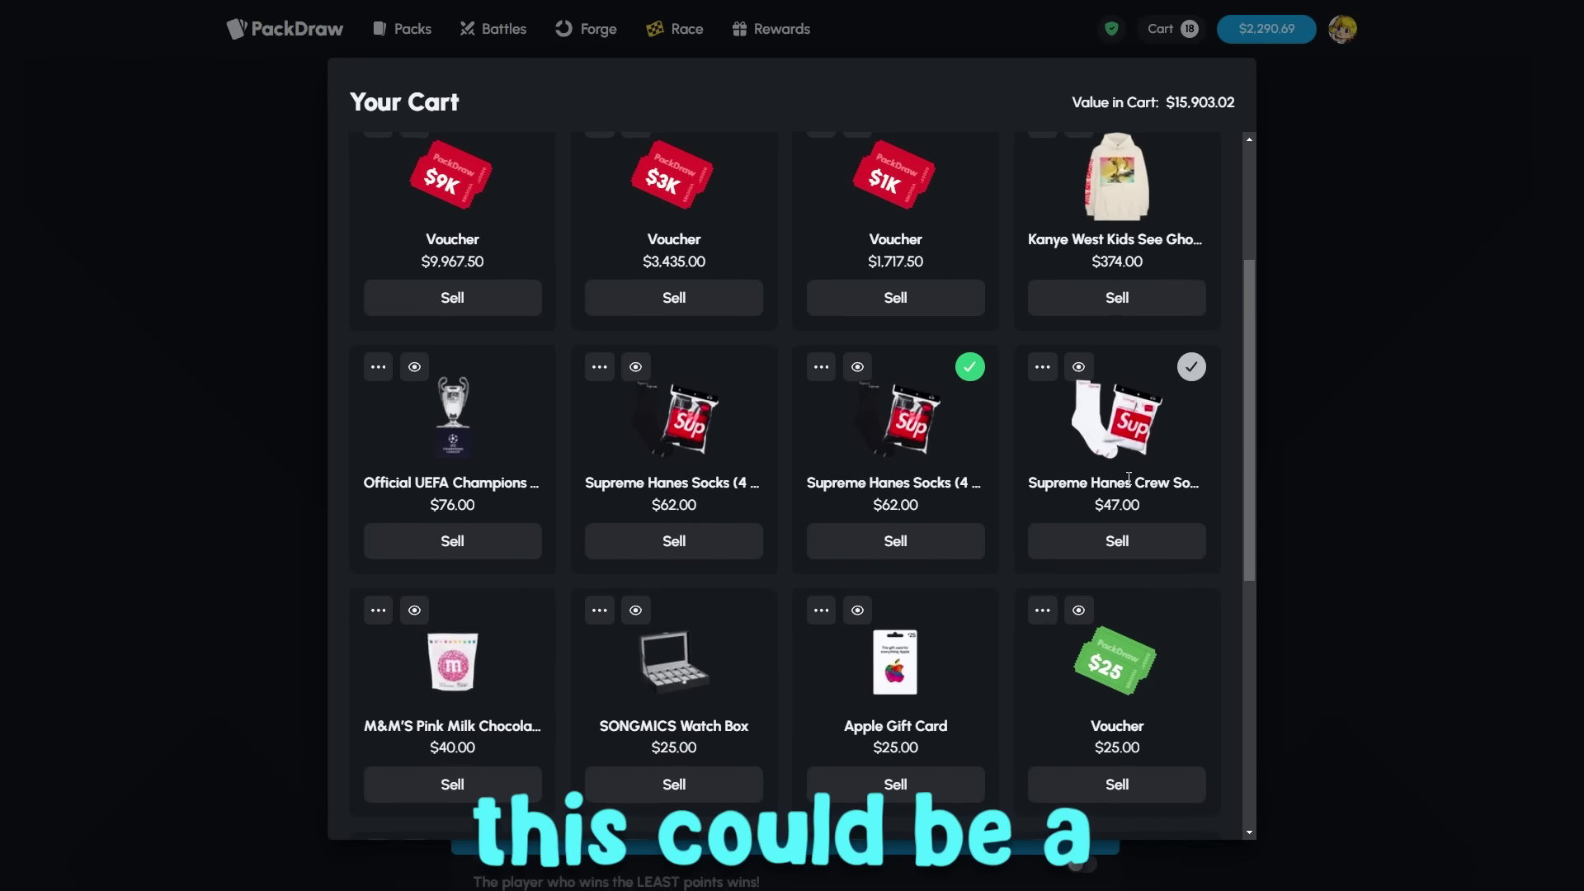
left_click(1191, 367)
left_click(694, 452)
left_click(520, 409)
left_click(990, 171)
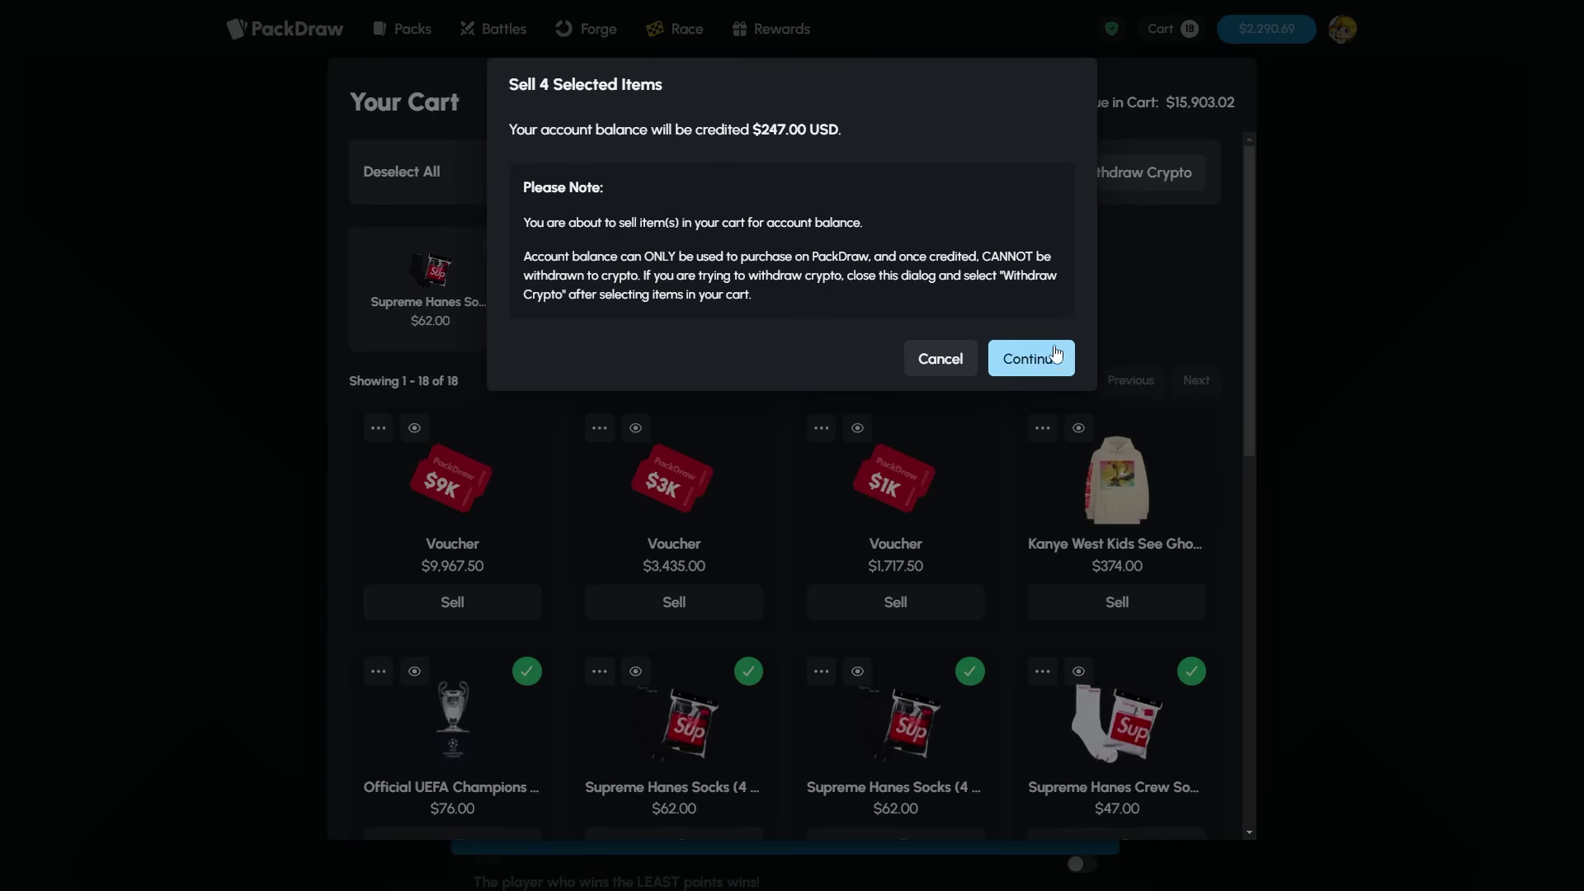
left_click(1030, 358)
left_click(1365, 286)
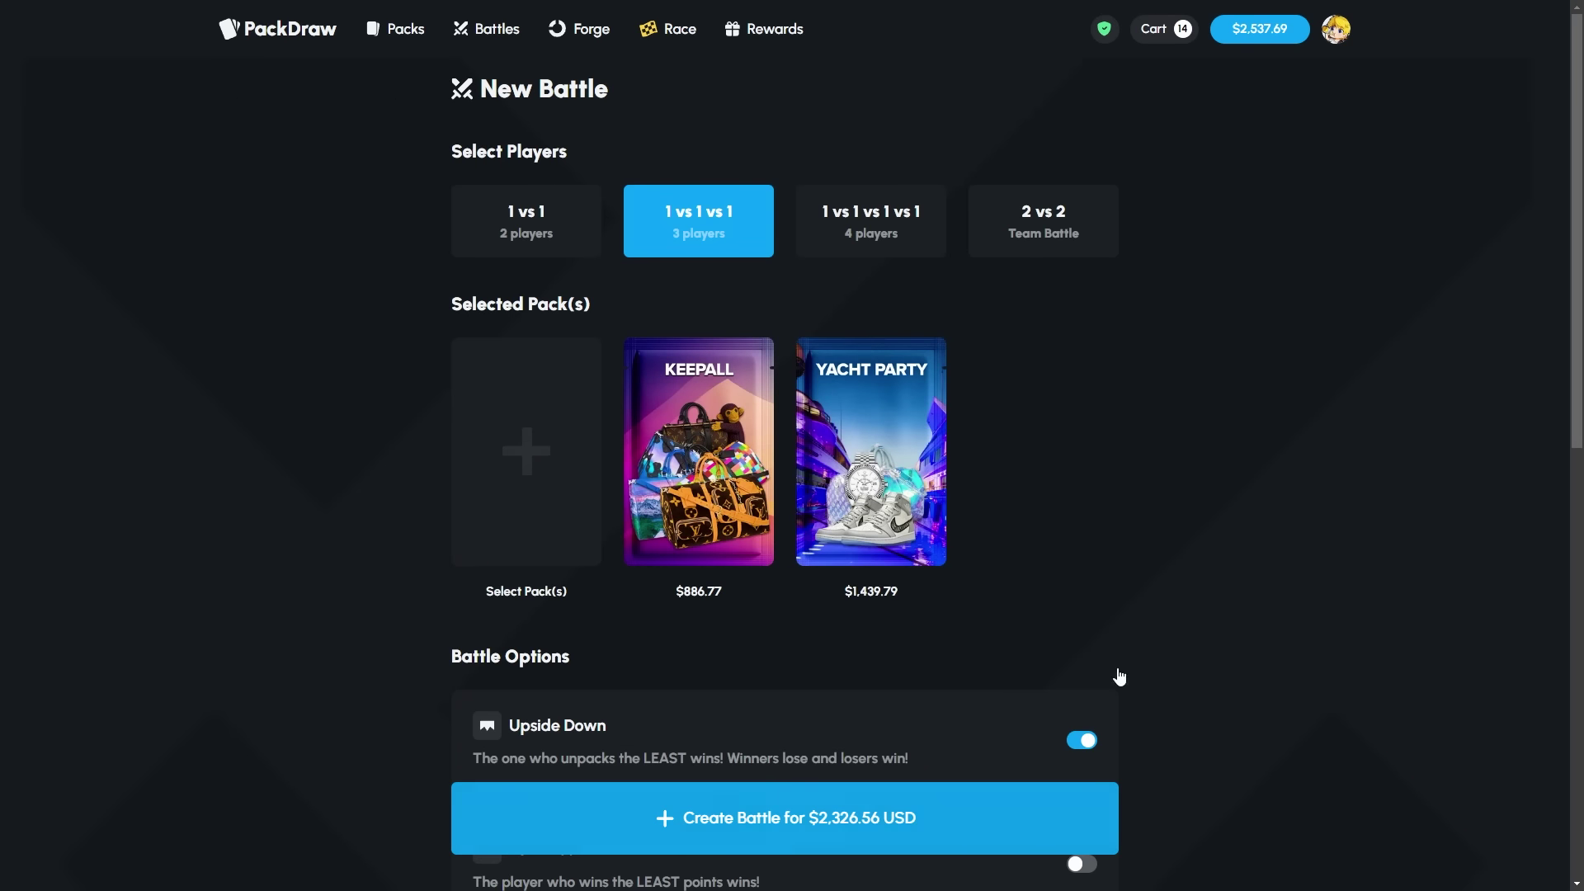
- Create the $2,326.56 three-player Upside Down battle
left_click(1089, 817)
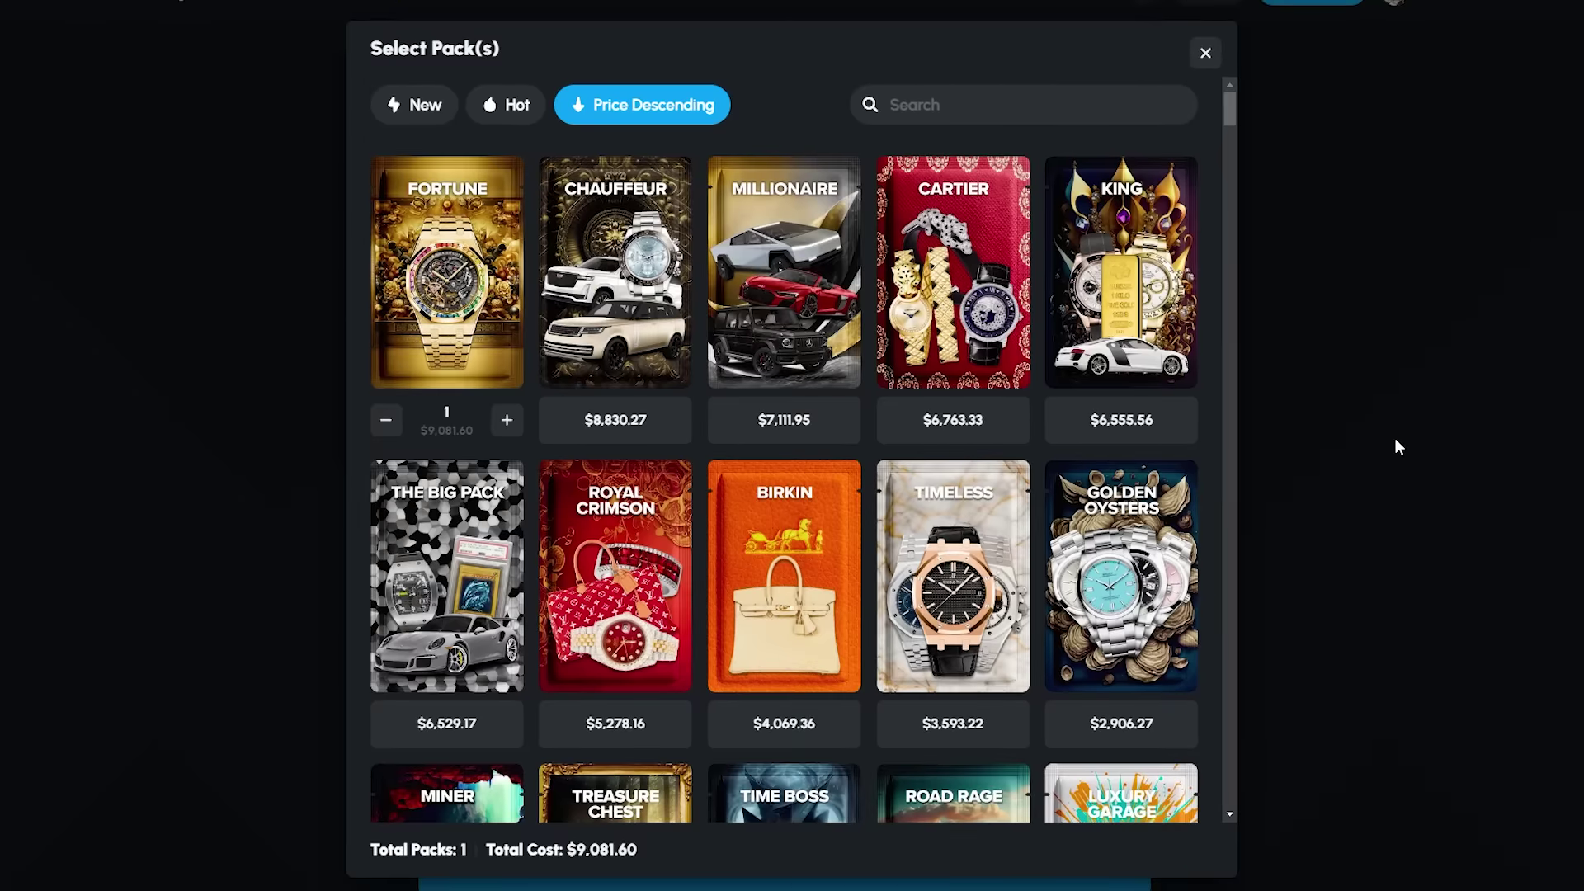
- Confirm the Fortune pack and split the $9K cart voucher into two $4K vouchers
left_click(1395, 438)
left_click(1220, 13)
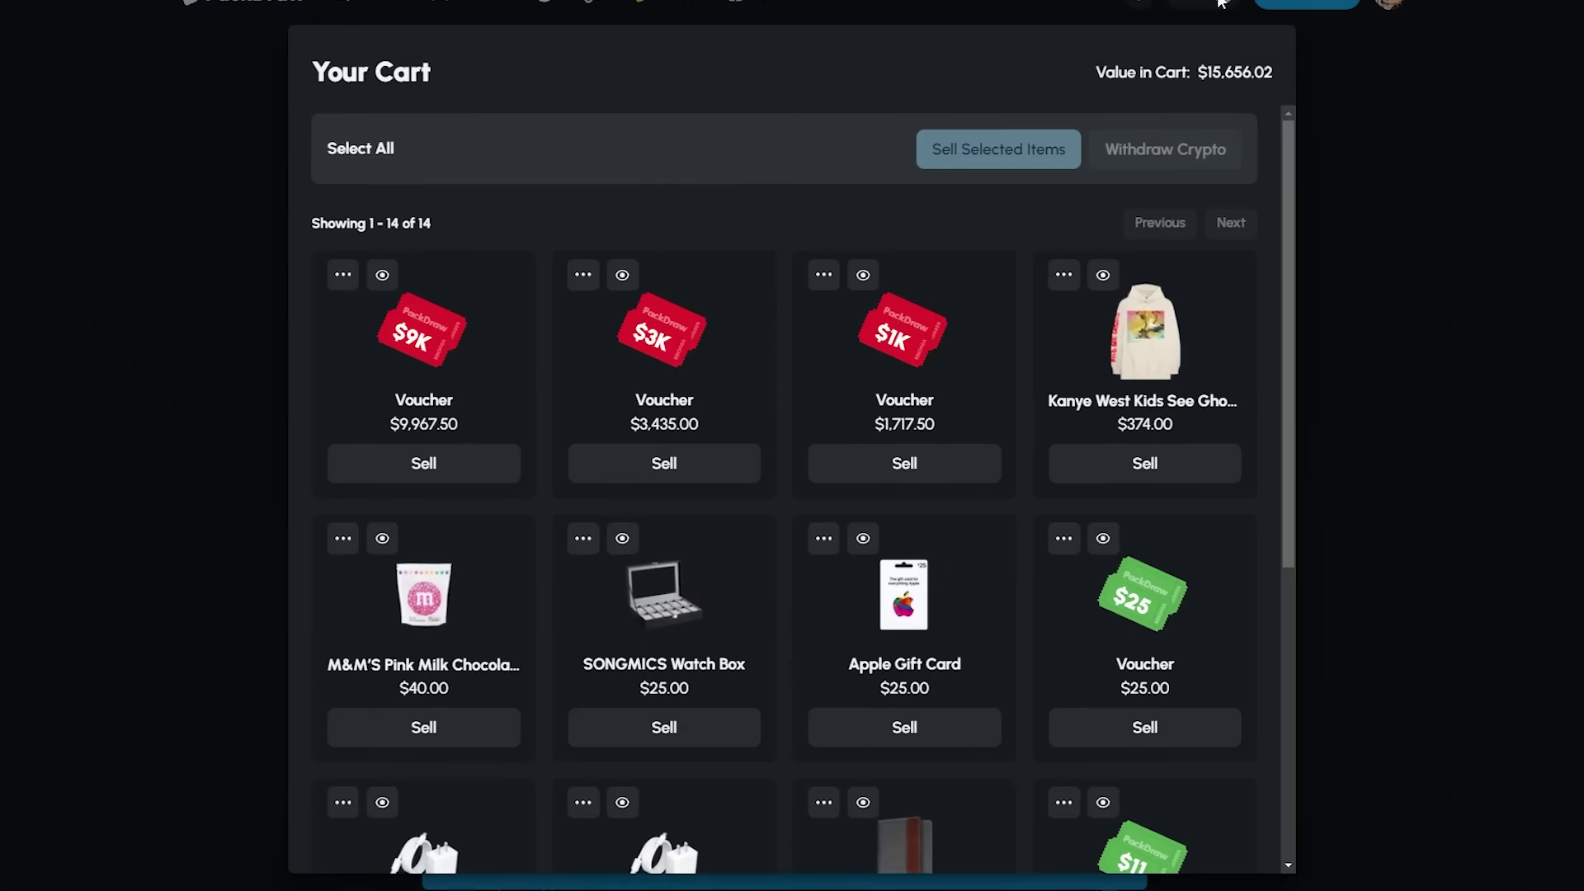
left_click(371, 302)
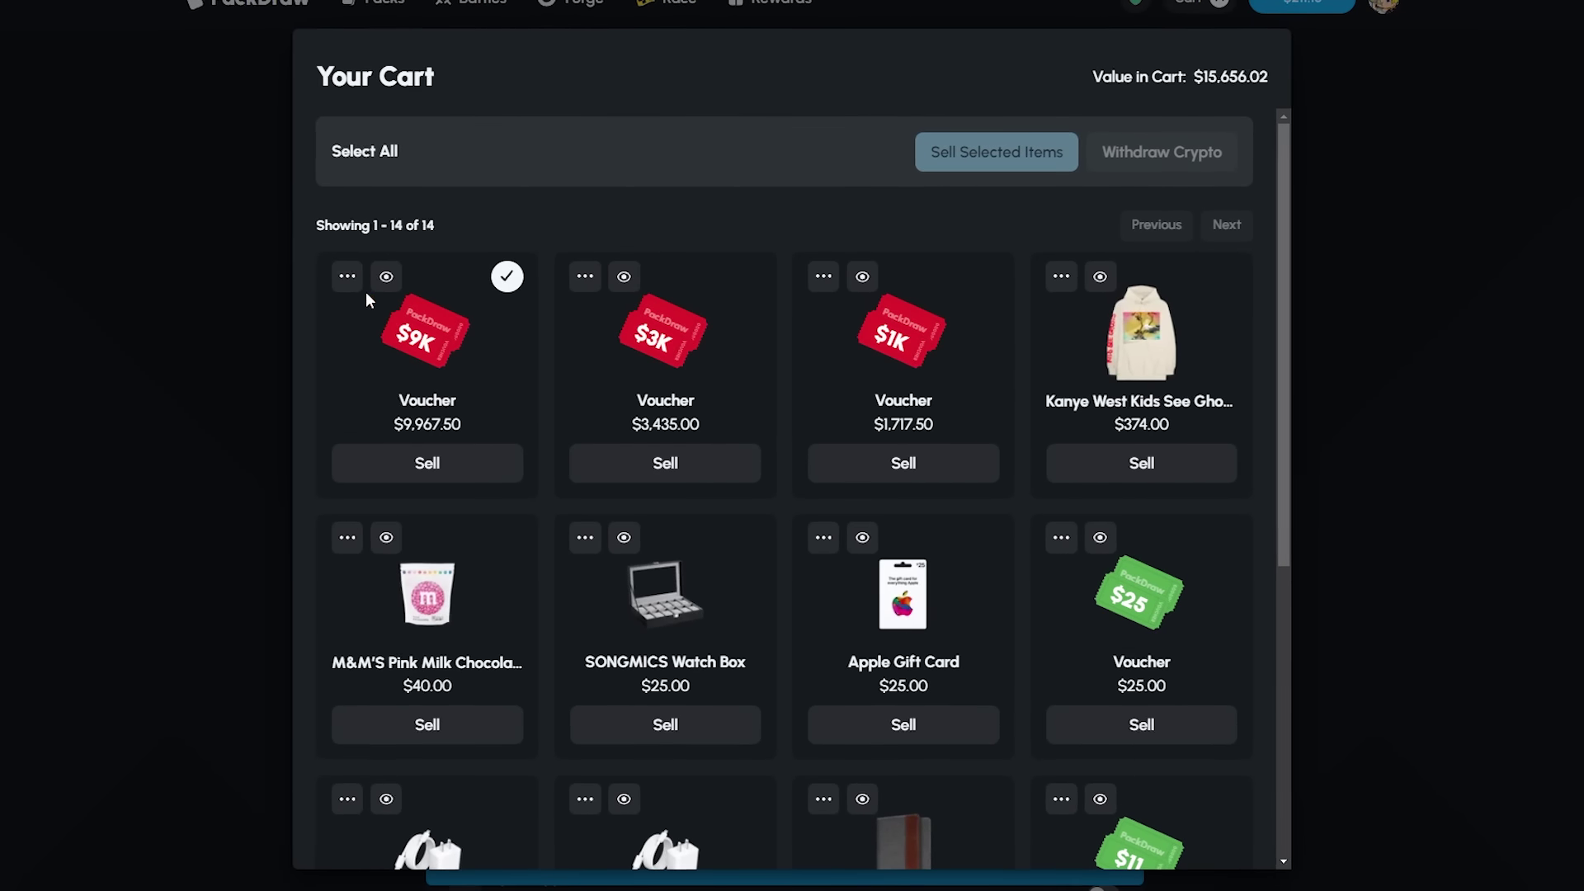
left_click(346, 275)
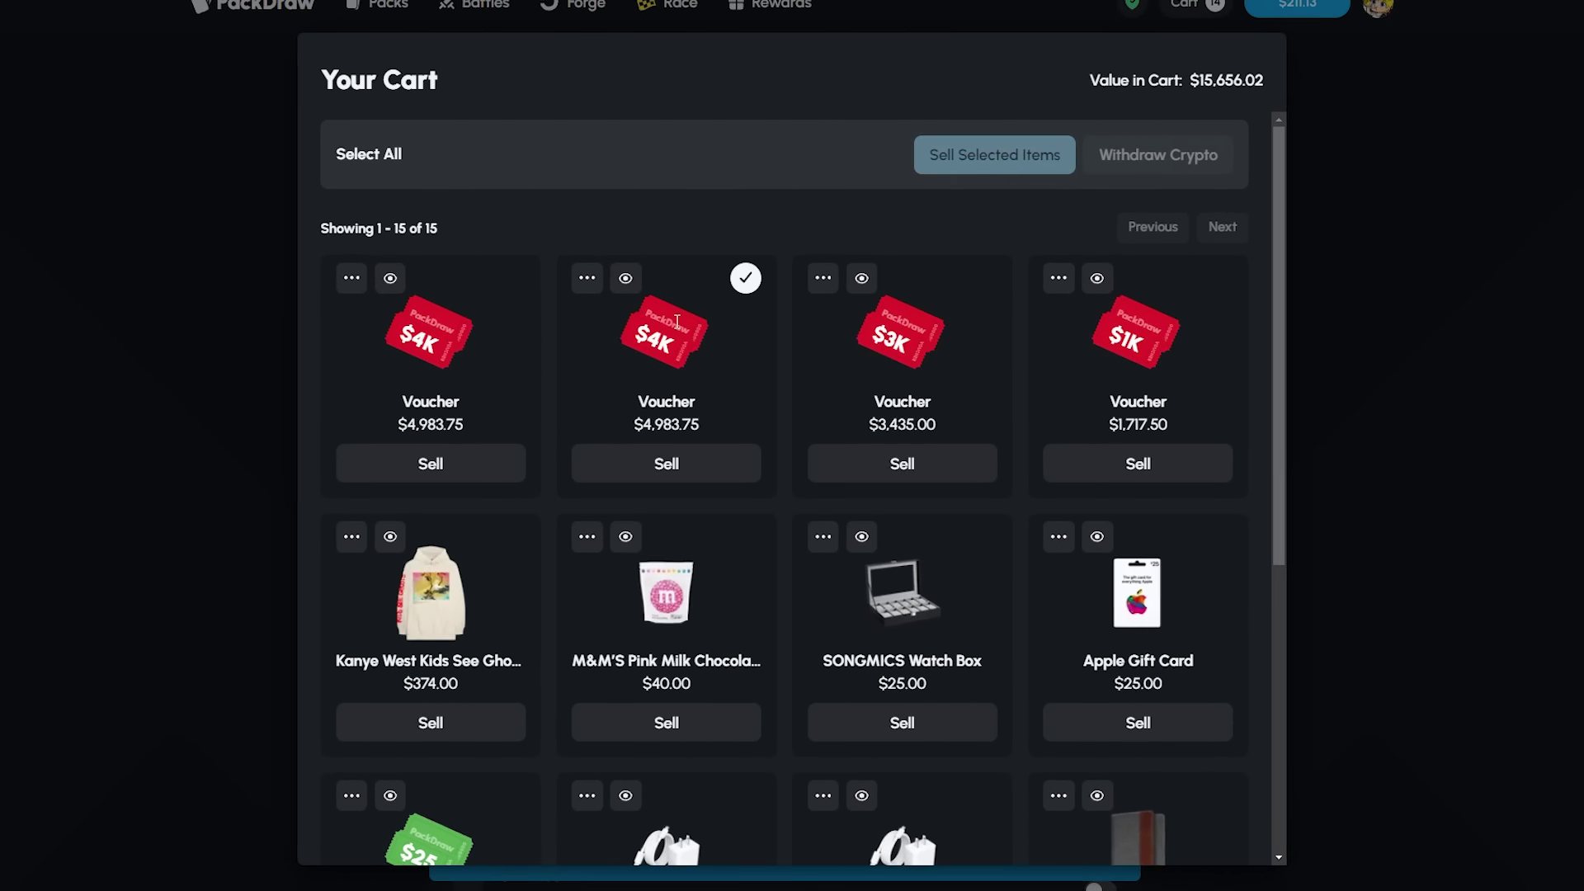
- Sell a $4K voucher, the $3K voucher and the $1K voucher for $10,136.25
left_click(650, 351)
left_click(975, 483)
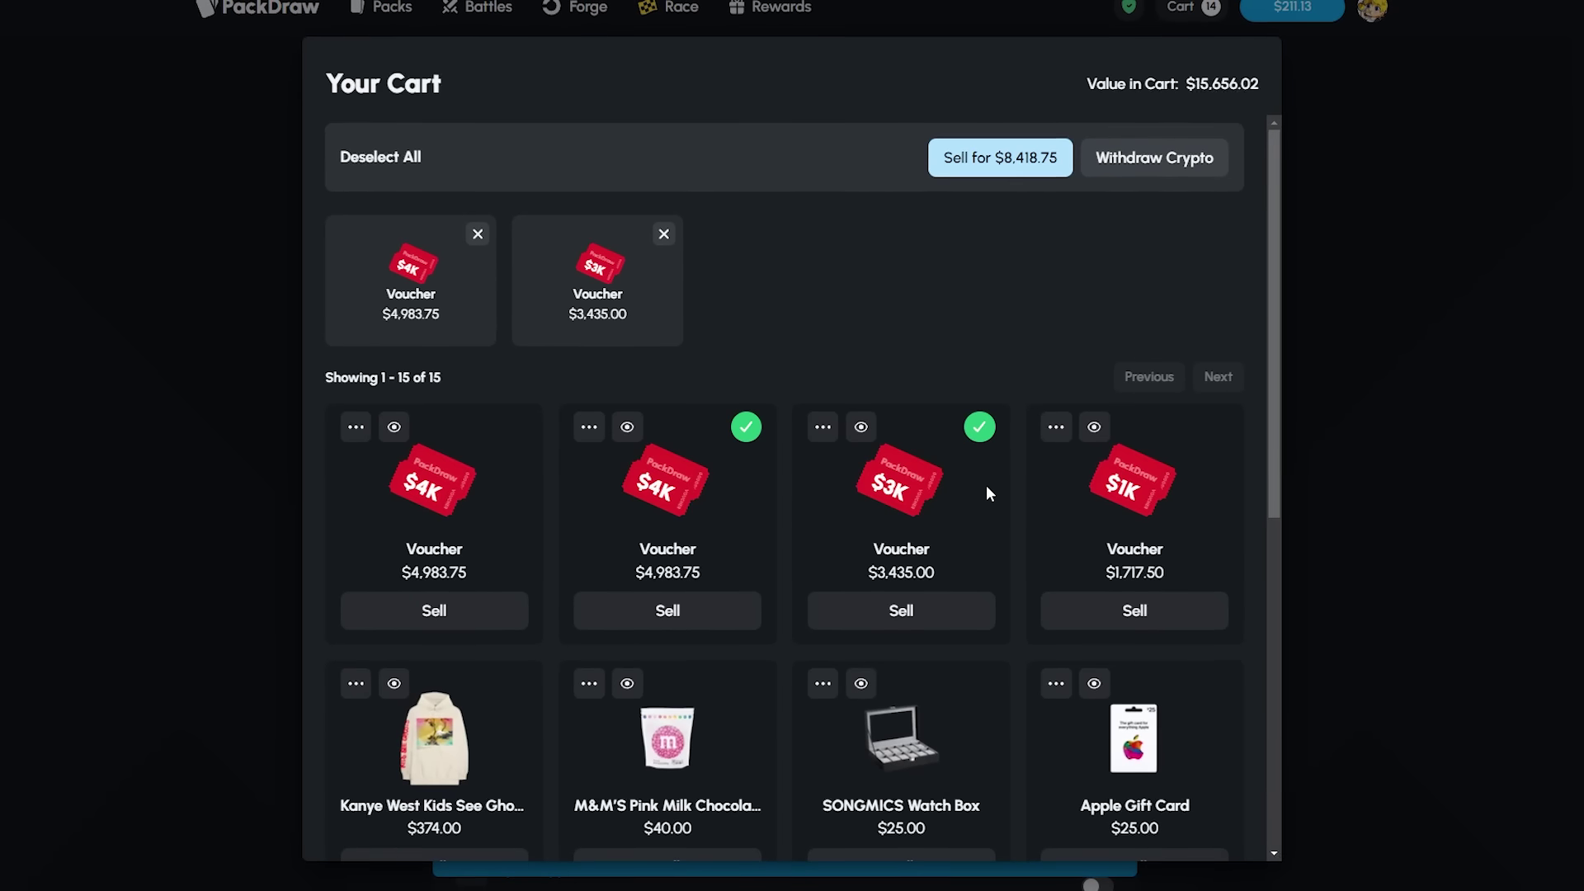
left_click(1154, 514)
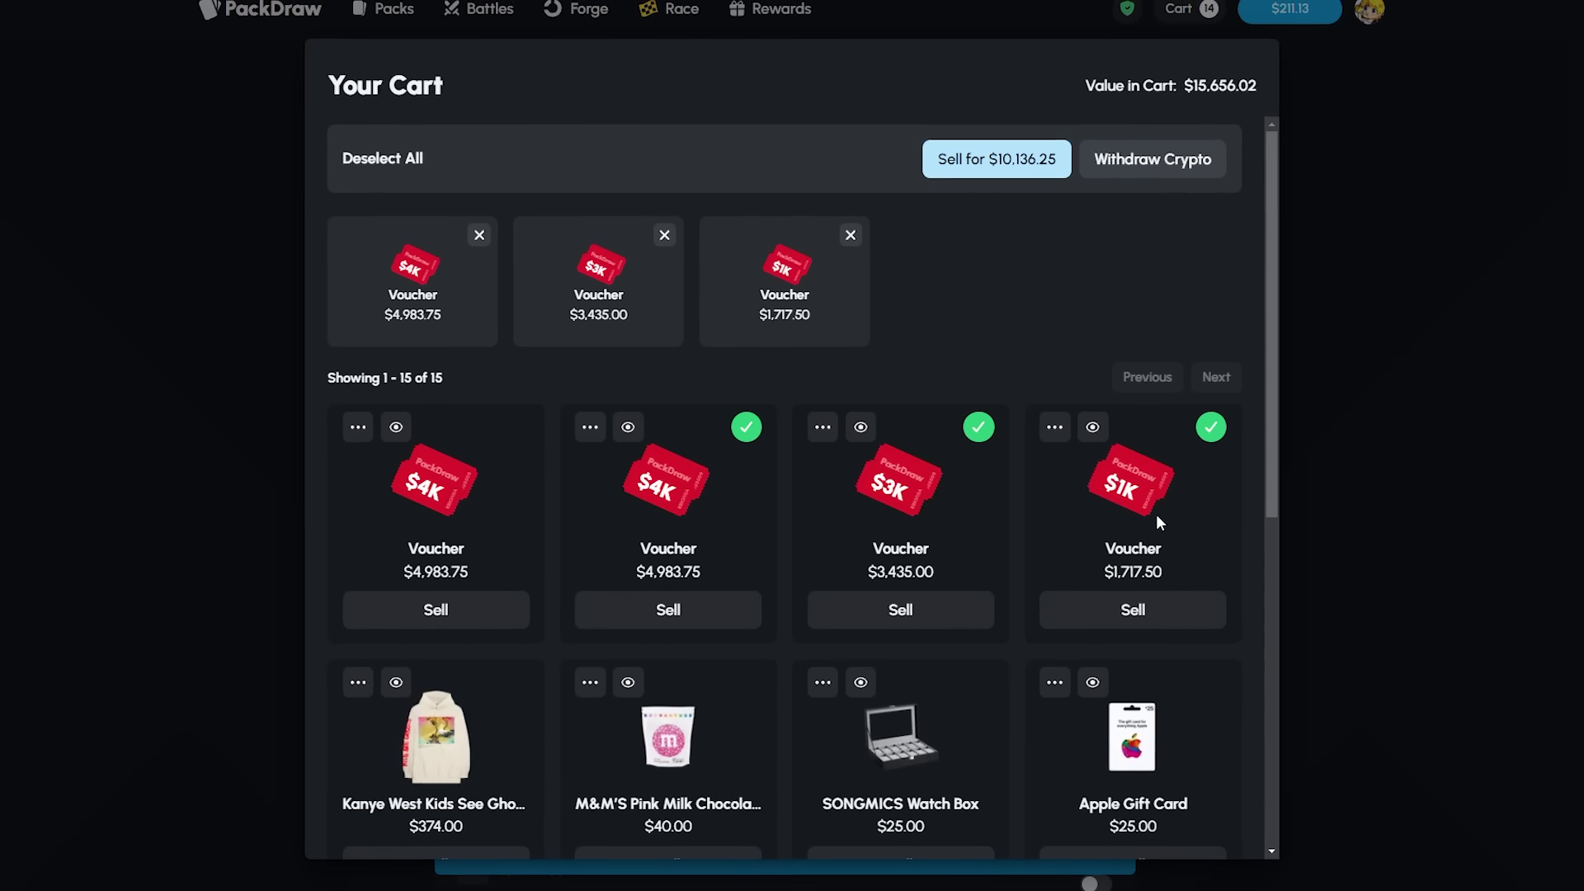
left_click(987, 173)
left_click(1040, 357)
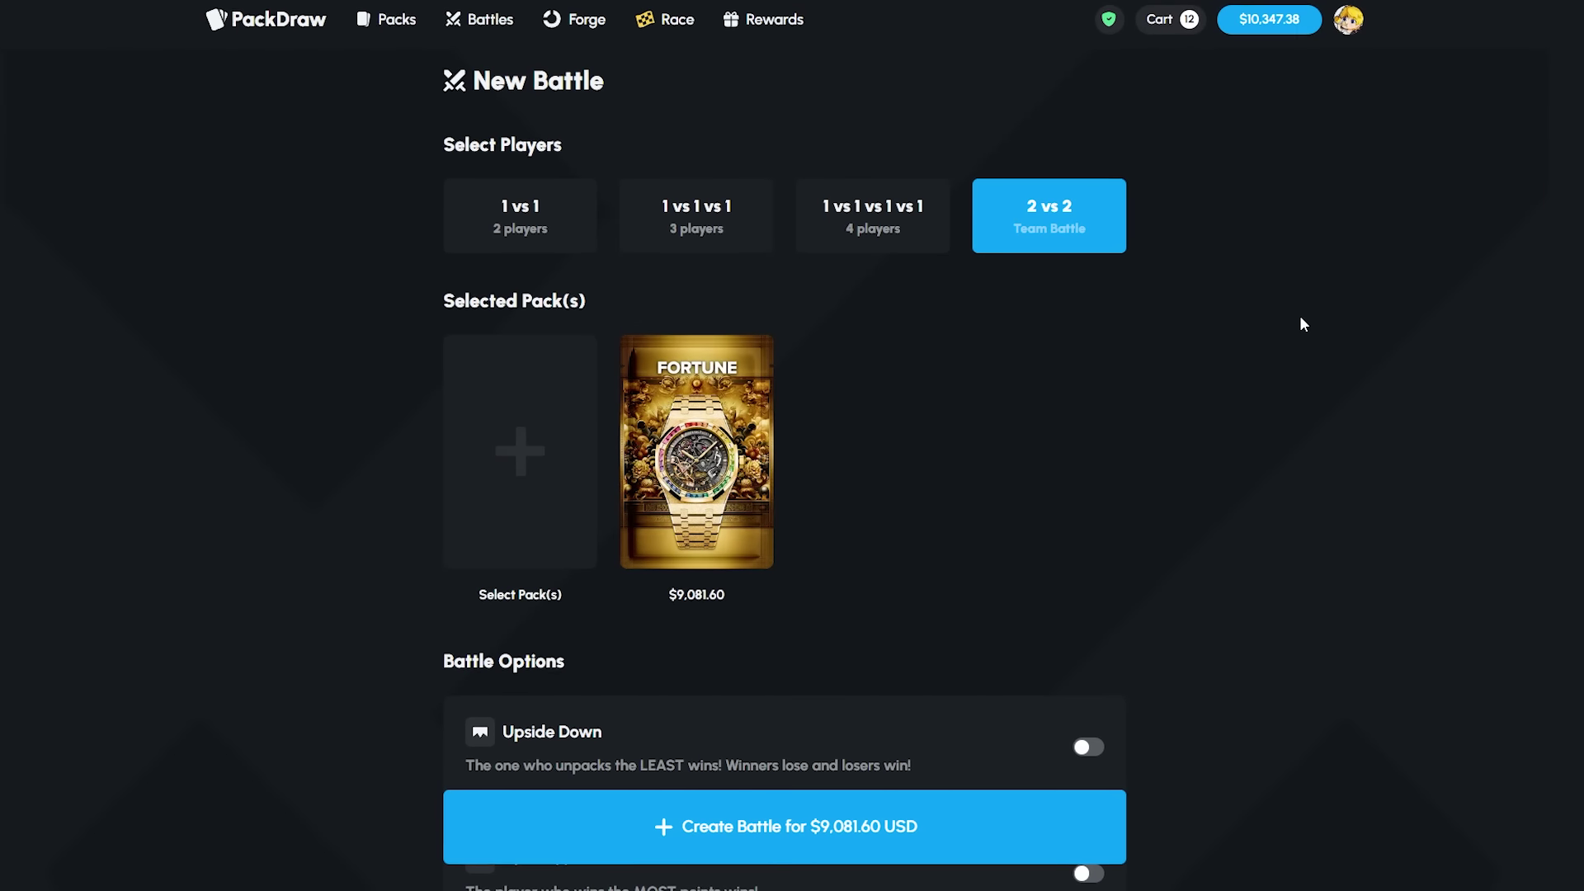
- Create the $9,081.60 Fortune pack 2 vs 2 battle and let it finish
left_click(909, 813)
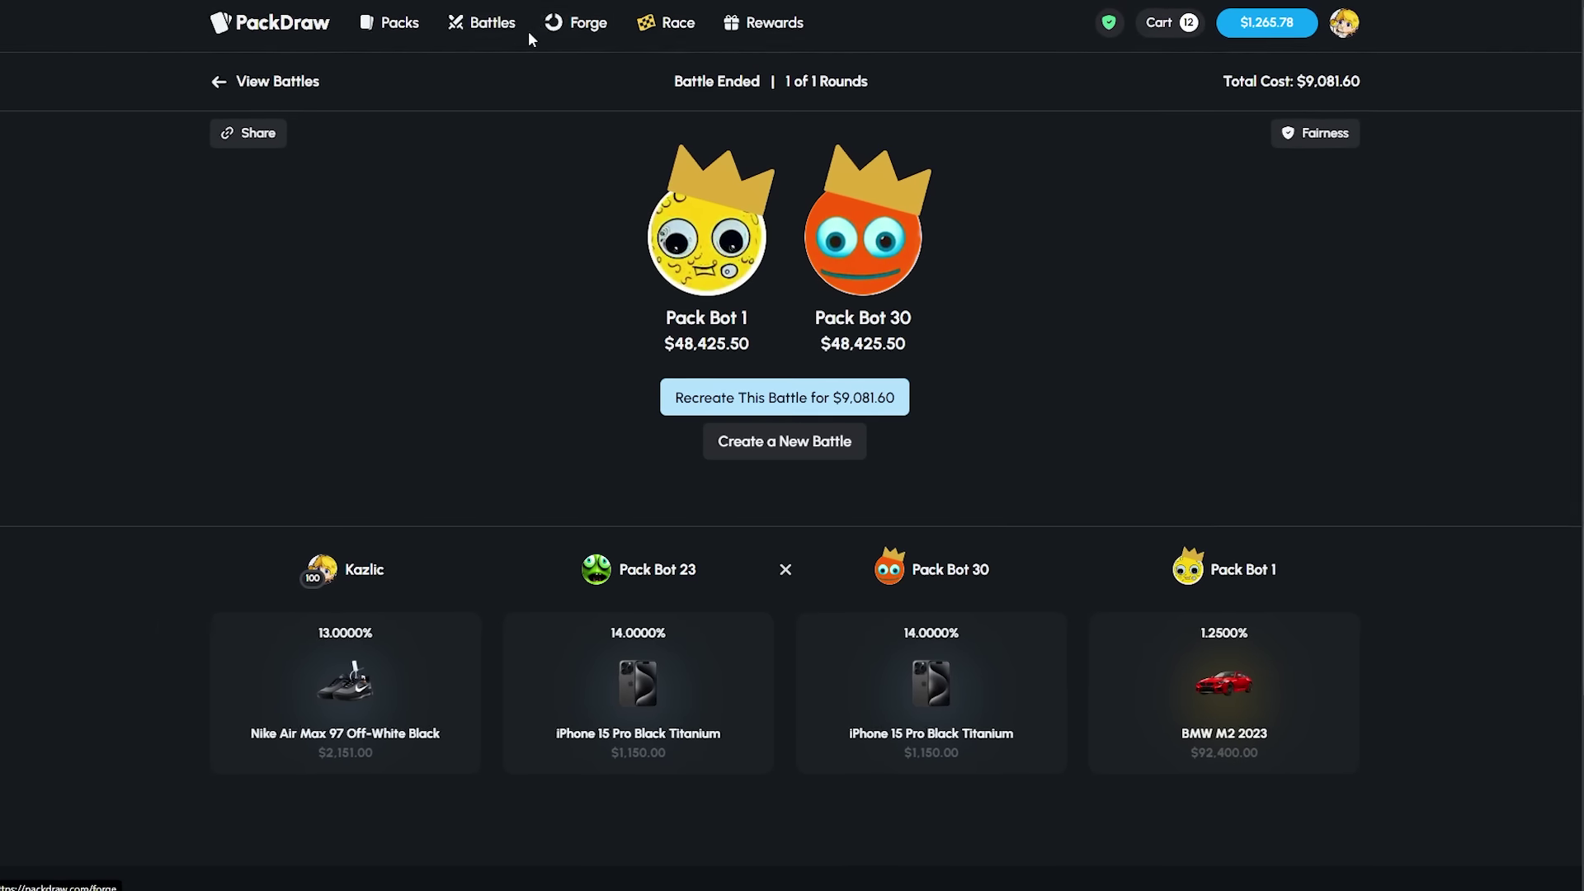
- Return to the Battles list, check the cart, and open the Forge page
left_click(513, 28)
left_click(1169, 26)
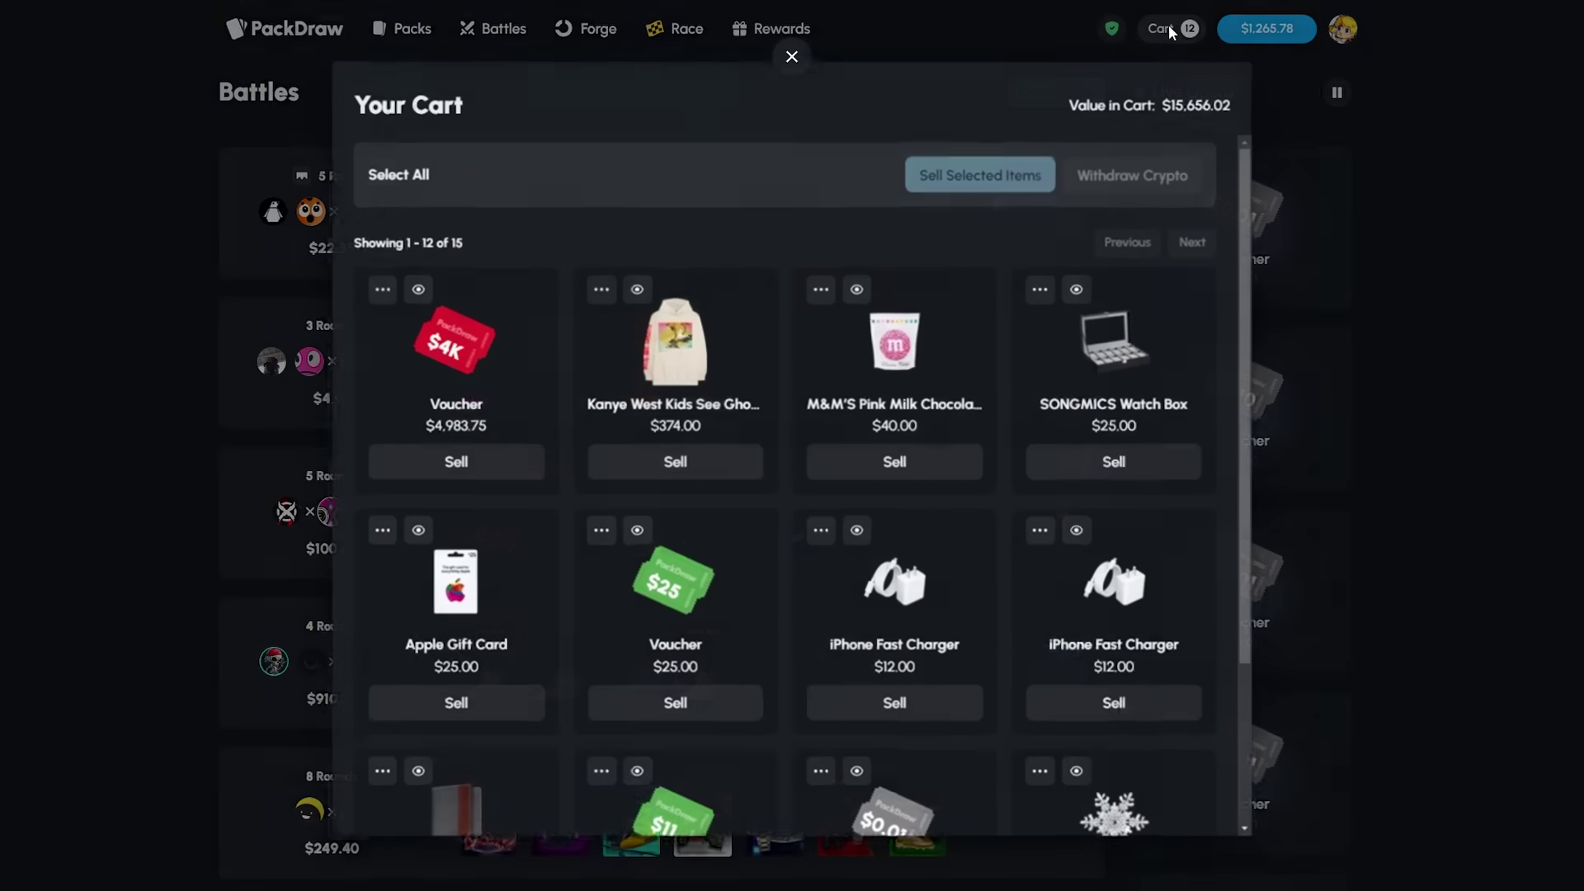
left_click(1365, 150)
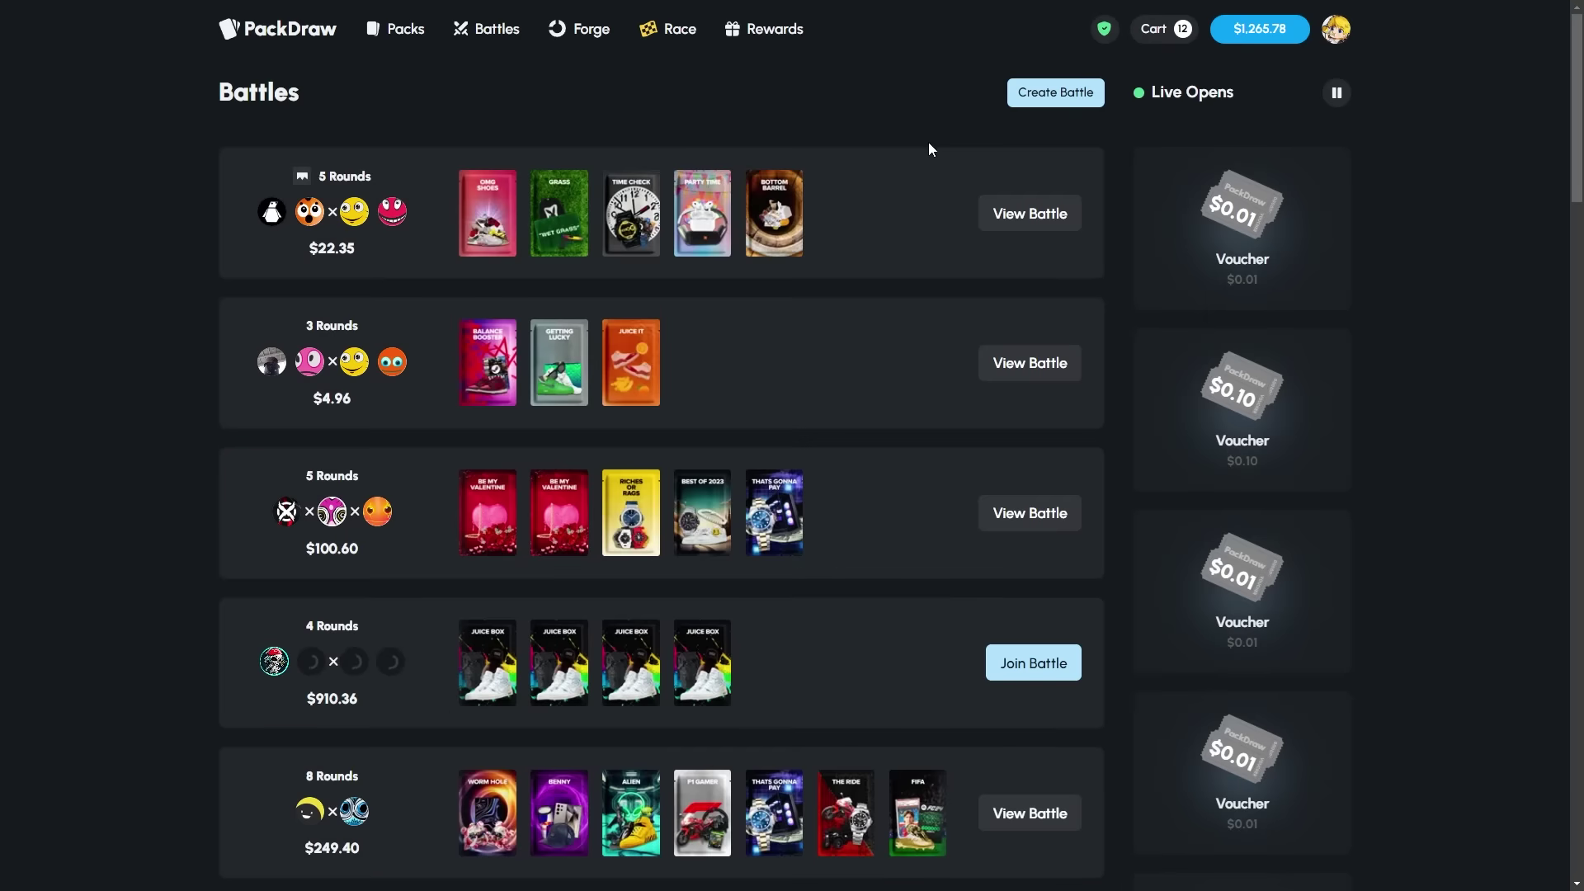
left_click(1071, 86)
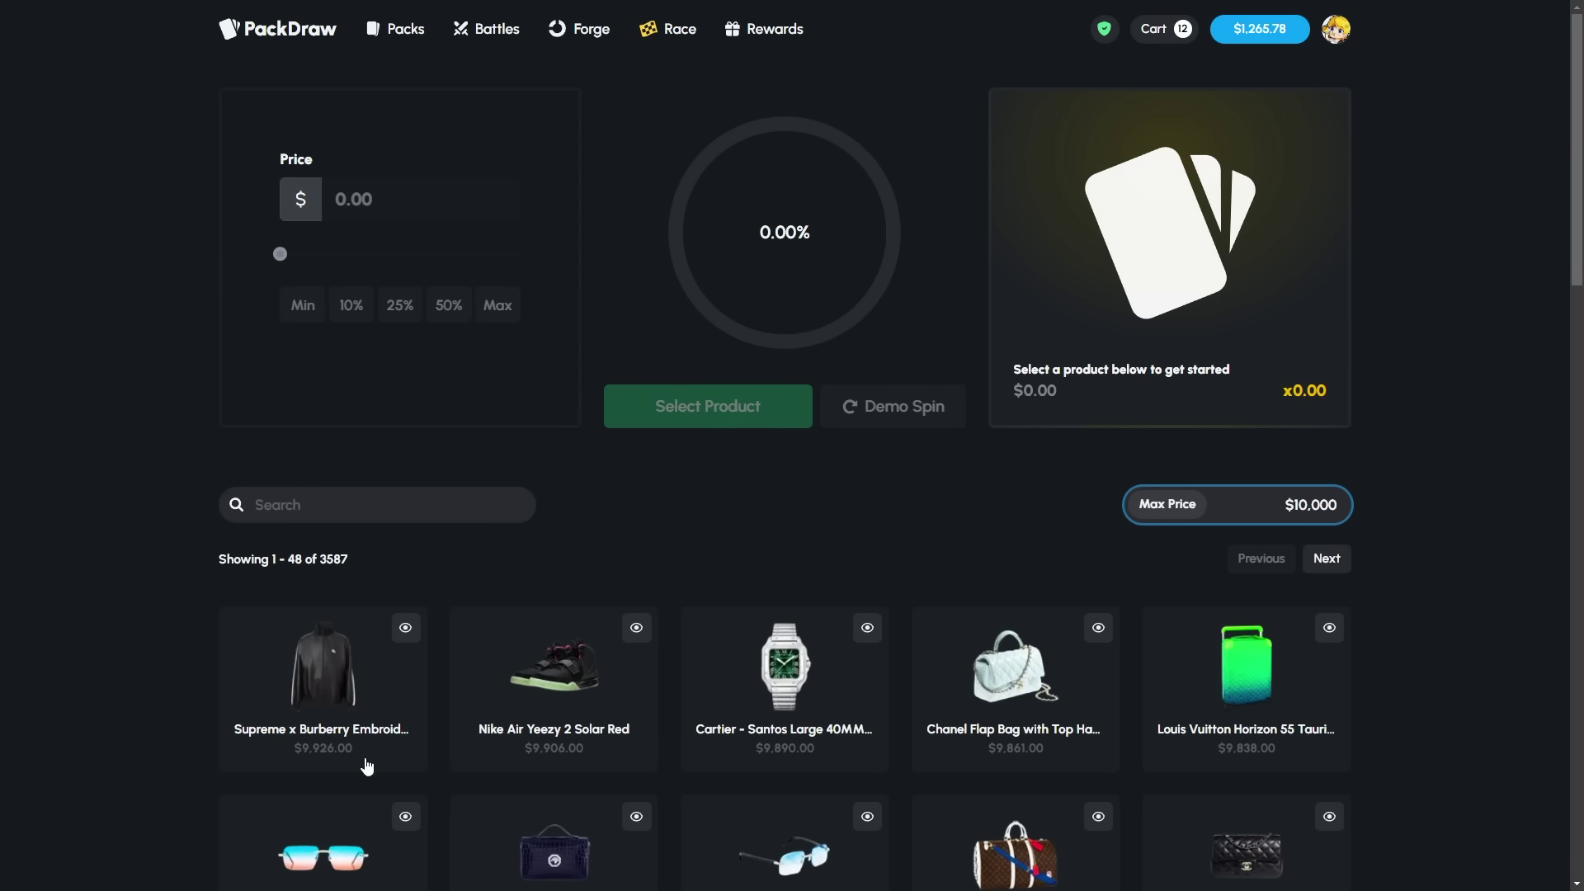
- Spin the Forge for the $9,926 Supreme x Burberry jacket at 11.80% odds with $1,265
left_click(368, 760)
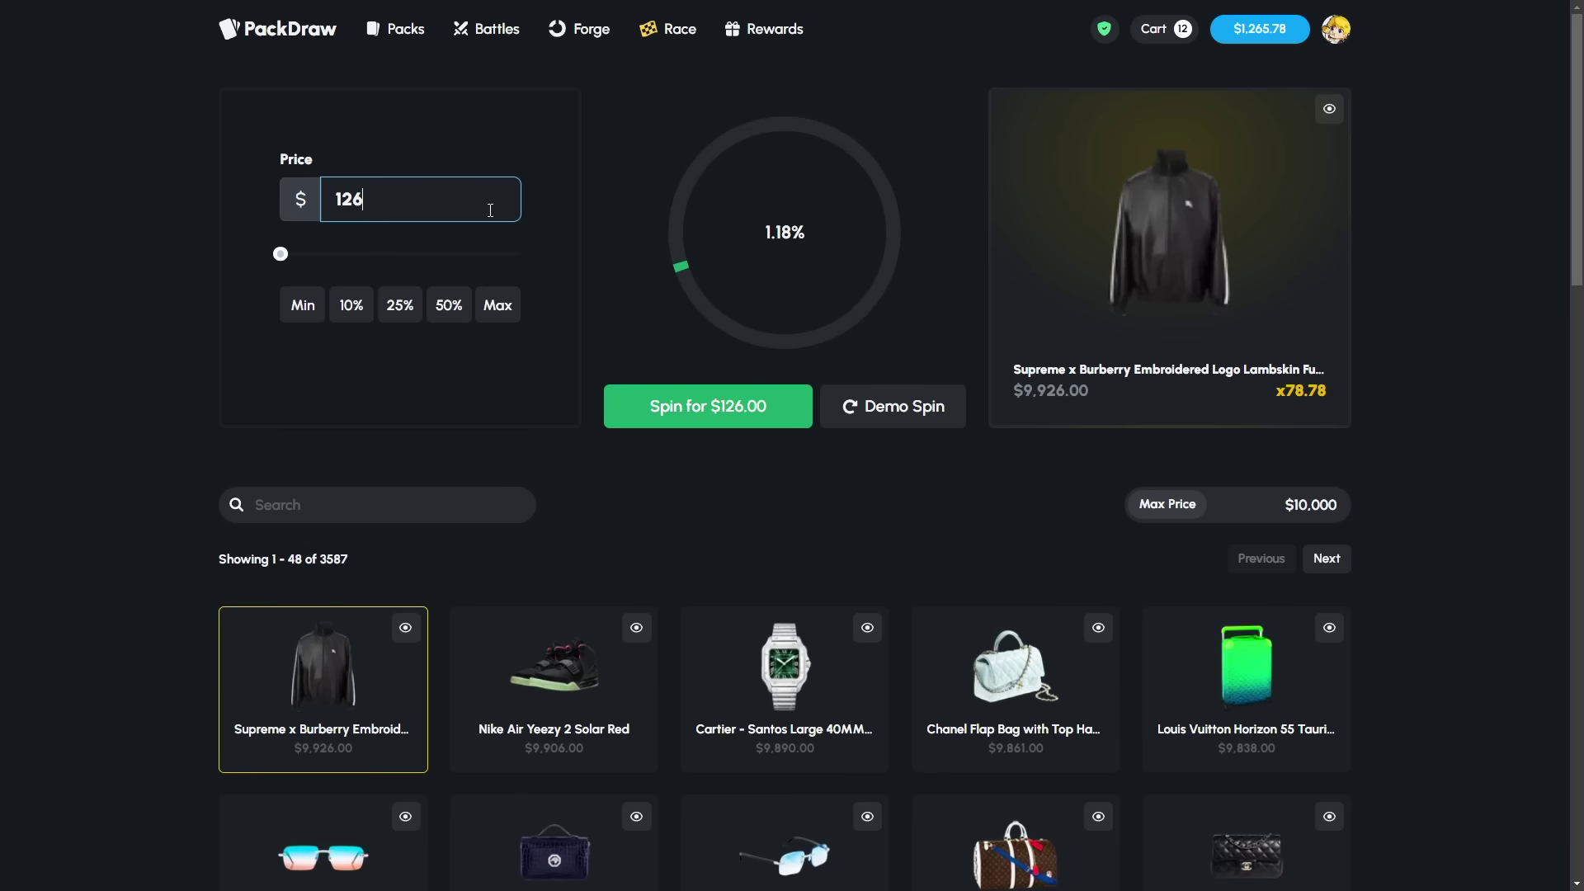
left_click(716, 412)
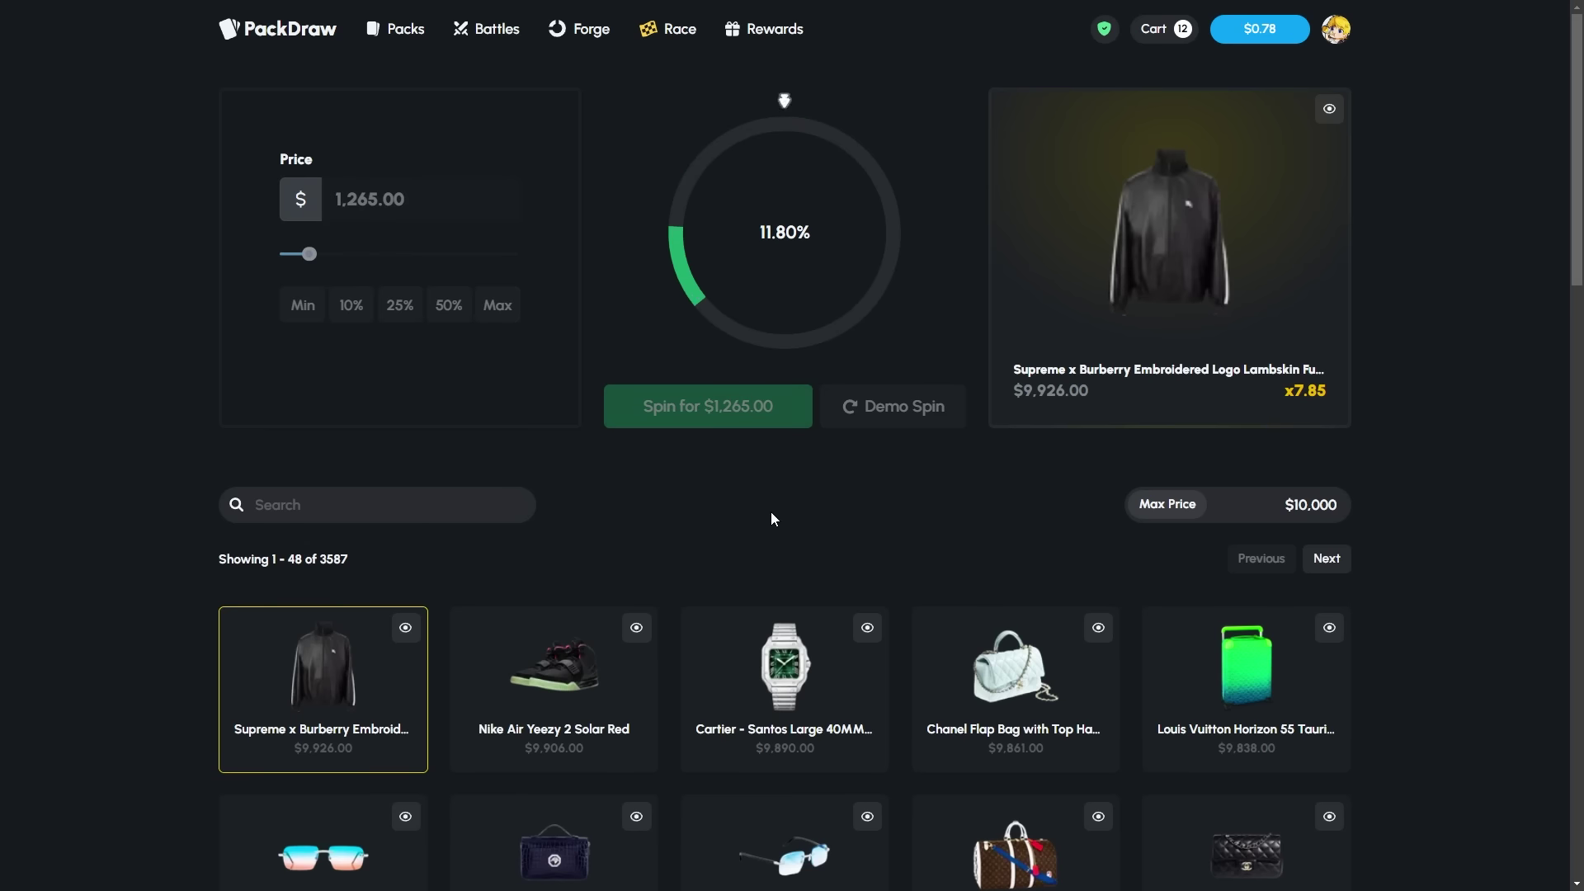